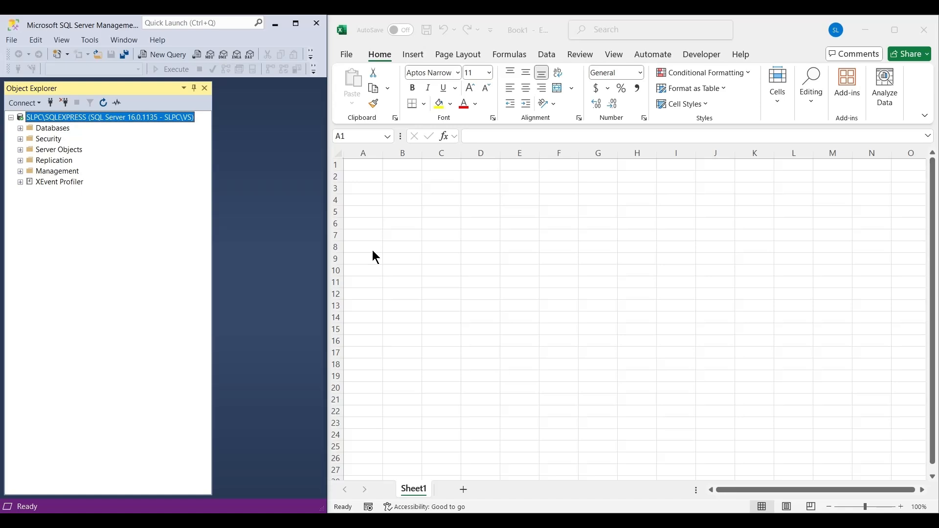
{"action": "left_click", "coordinate": [375, 257]}
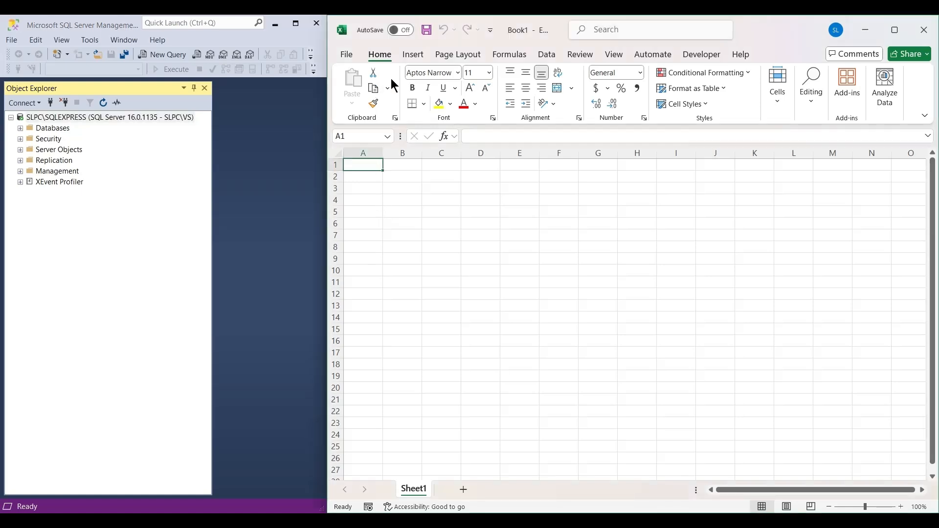
{"action": "left_click", "coordinate": [413, 54]}
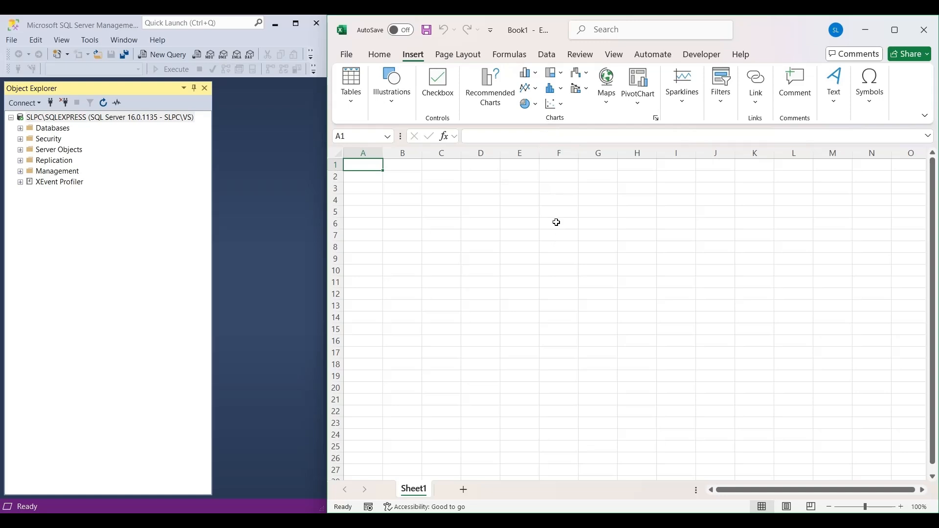
In SQL Server Management Studio, expand Databases, The_Tech_Store and its Tables folder to examine the available tables.
{"action": "left_click", "coordinate": [78, 118]}
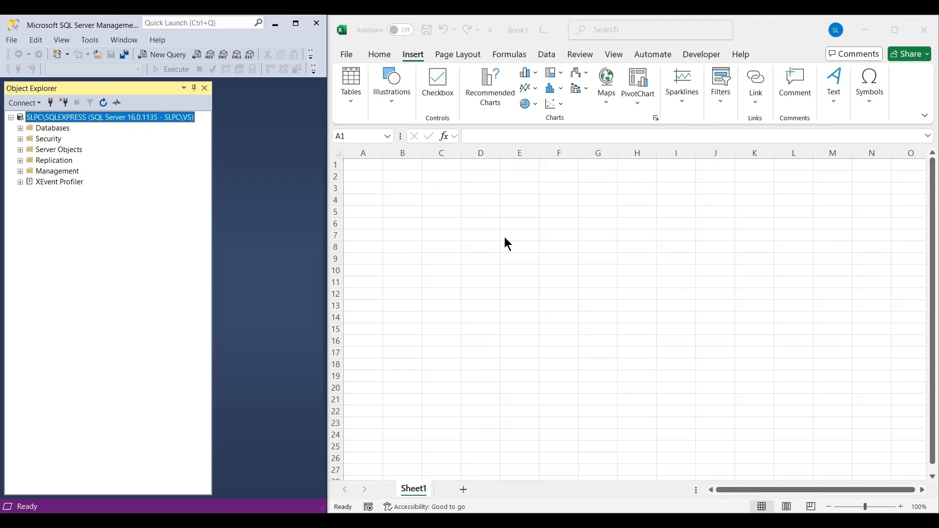
{"action": "left_click", "coordinate": [20, 128]}
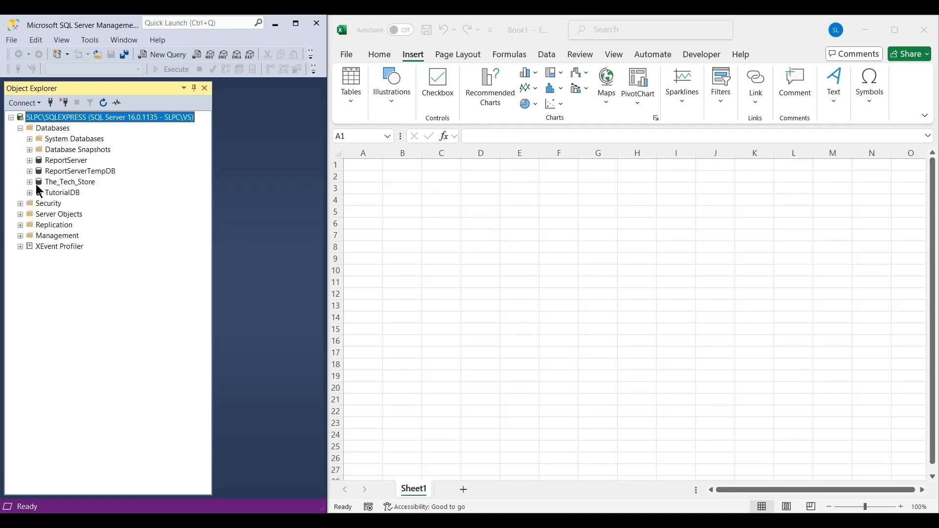
{"action": "left_click", "coordinate": [30, 182]}
{"action": "left_click", "coordinate": [39, 203]}
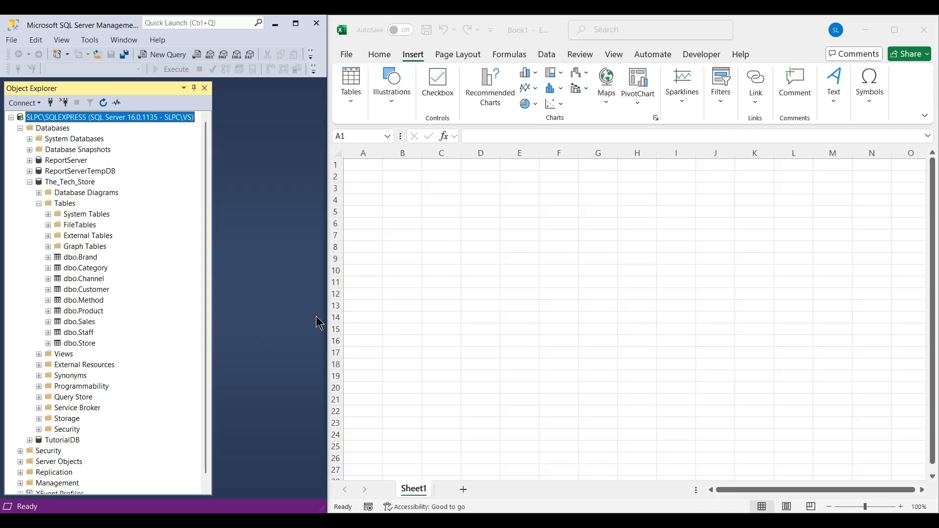
{"action": "scroll", "coordinate": [106, 304], "scroll_direction": "down", "scroll_amount": 1}
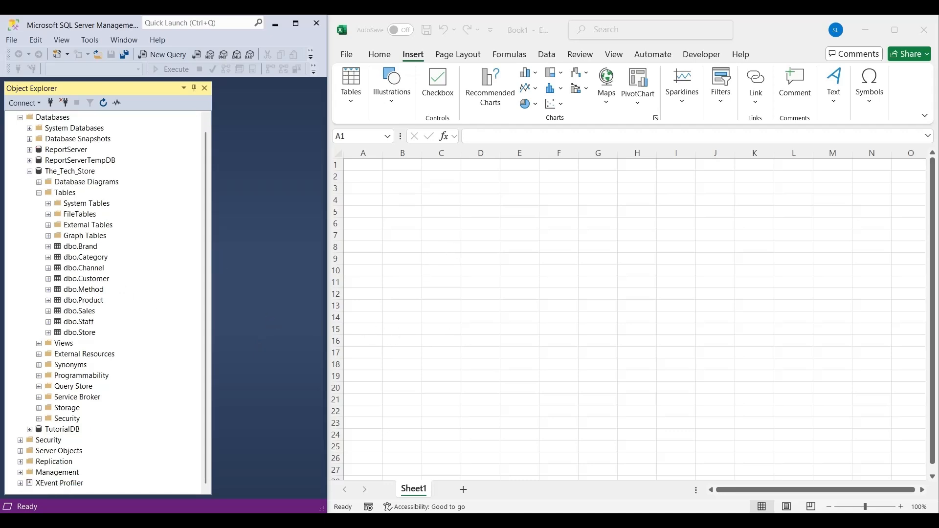
Switch to Excel, start a data import from a SQL Server database and set the server to SLPC\SQLEXPRESS.
{"action": "left_click", "coordinate": [548, 55]}
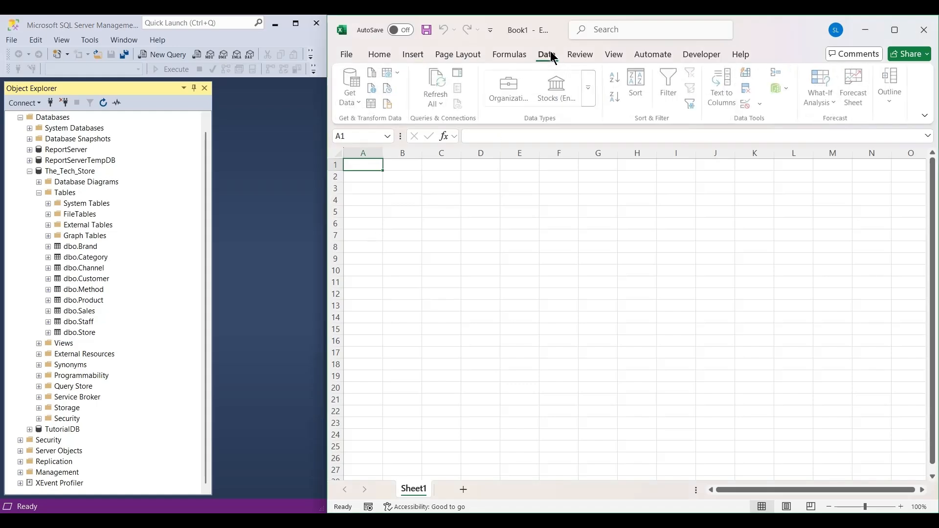
{"action": "left_click", "coordinate": [346, 106]}
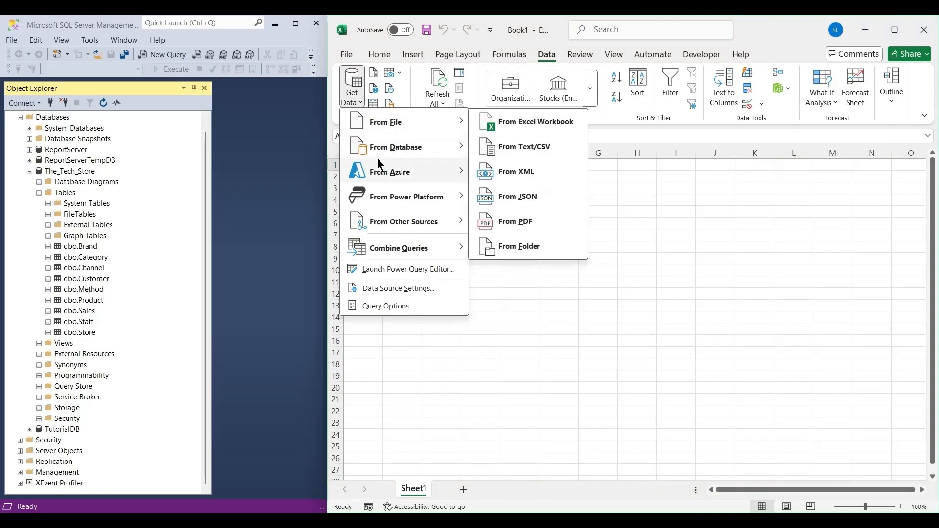
{"action": "mouse_move", "coordinate": [383, 148]}
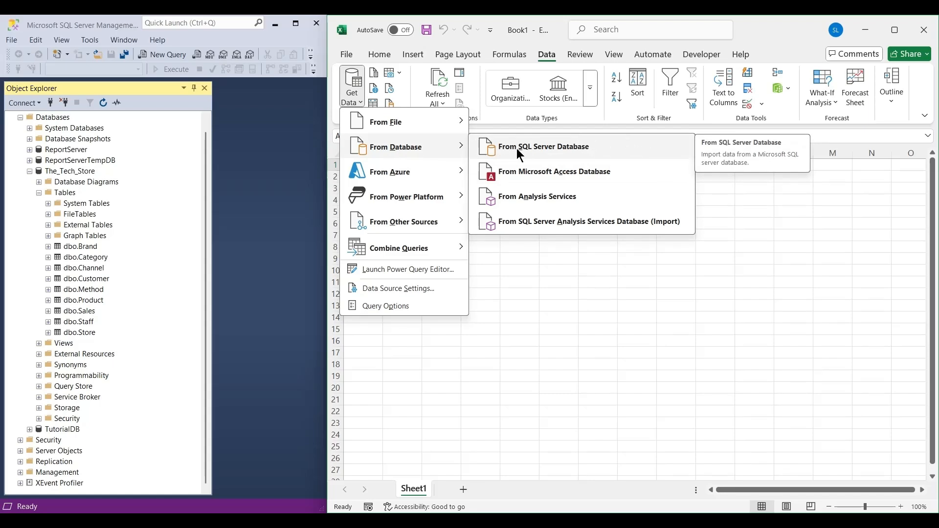
{"action": "left_click", "coordinate": [566, 147]}
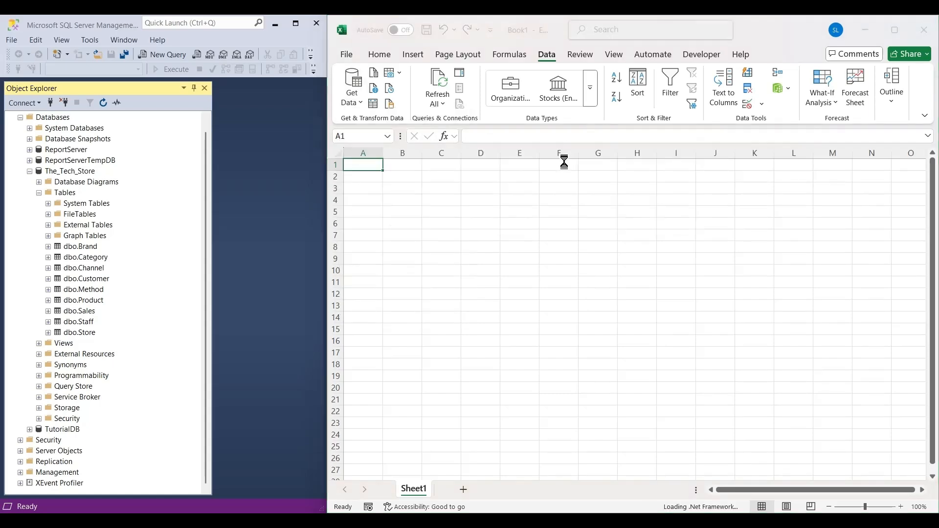
{"action": "scroll", "coordinate": [182, 251], "scroll_direction": "up", "scroll_amount": 1}
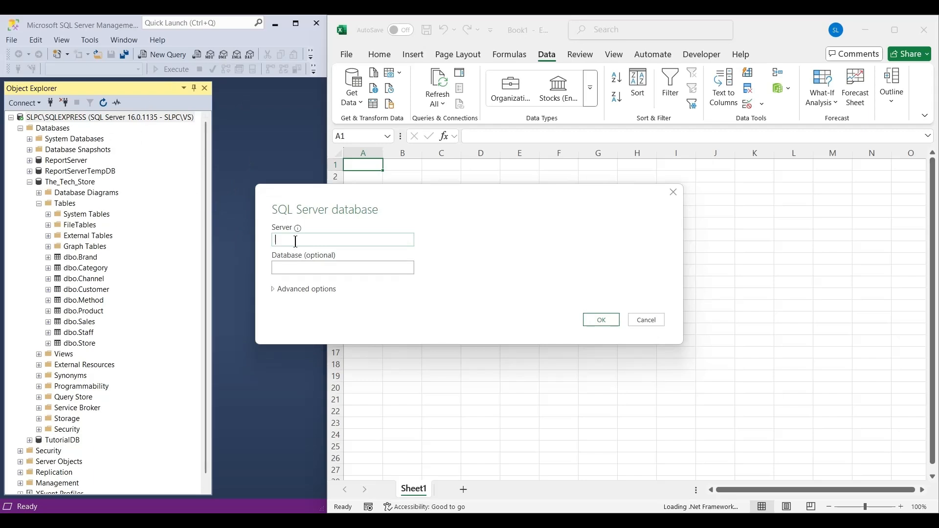
{"action": "type", "text": "SLPC\\SQLEXPRESS"}
Set the database to The_Tech_Store, expand the advanced options and continue to the credentials with no SQL statement.
{"action": "left_click", "coordinate": [278, 270]}
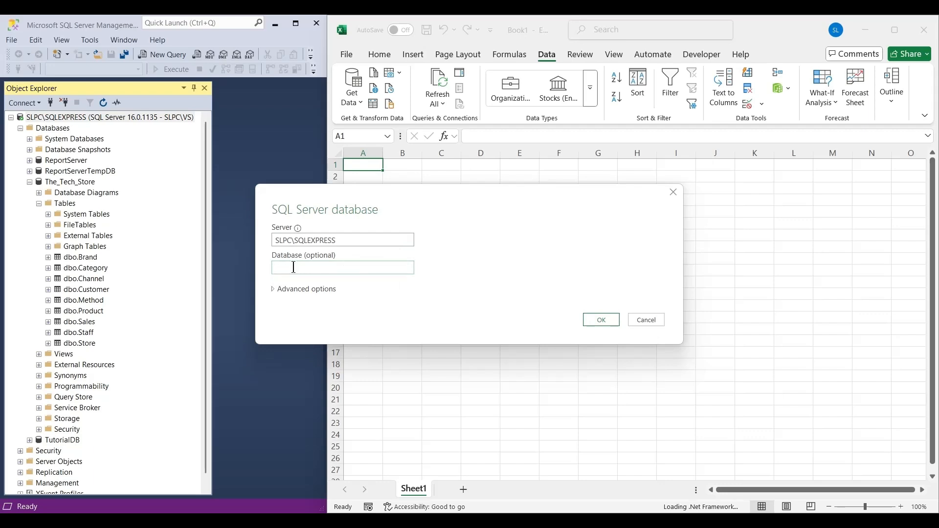
{"action": "type", "text": "The_Tech_Store"}
{"action": "left_click", "coordinate": [307, 288]}
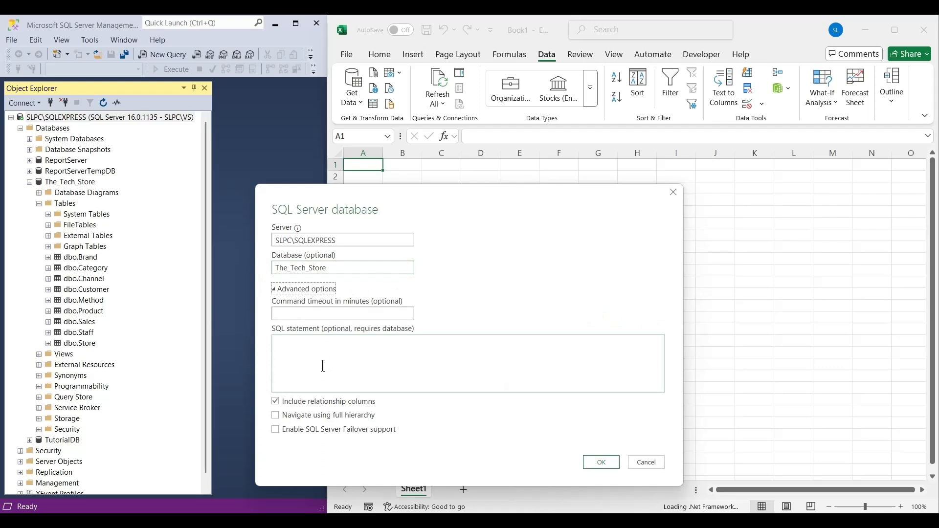
{"action": "left_click", "coordinate": [382, 349]}
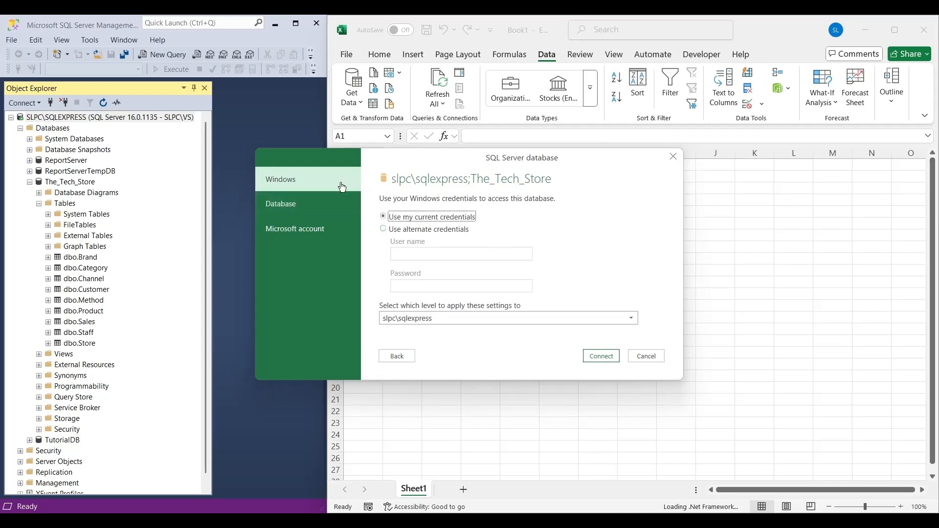
Look through the Database and Microsoft account sign-in types, then connect with the current Windows credentials.
{"action": "left_click", "coordinate": [304, 203]}
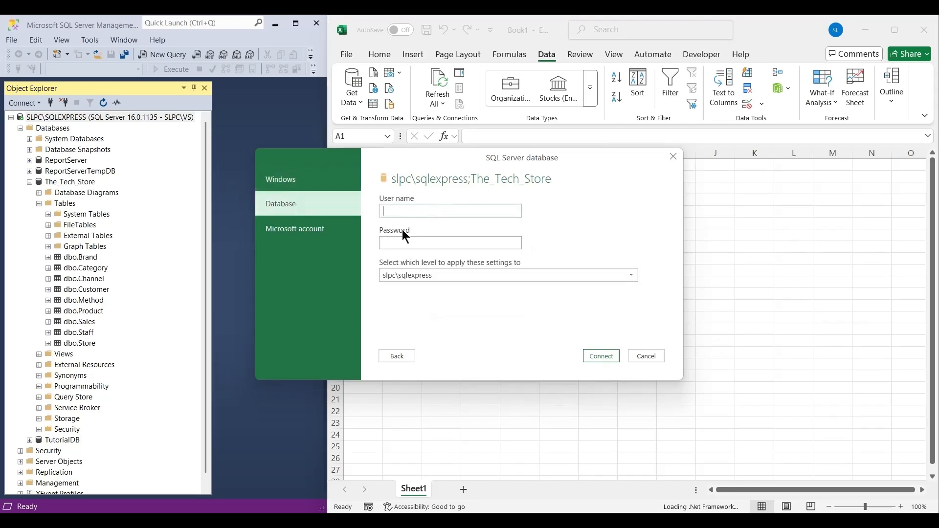
{"action": "left_click", "coordinate": [303, 237]}
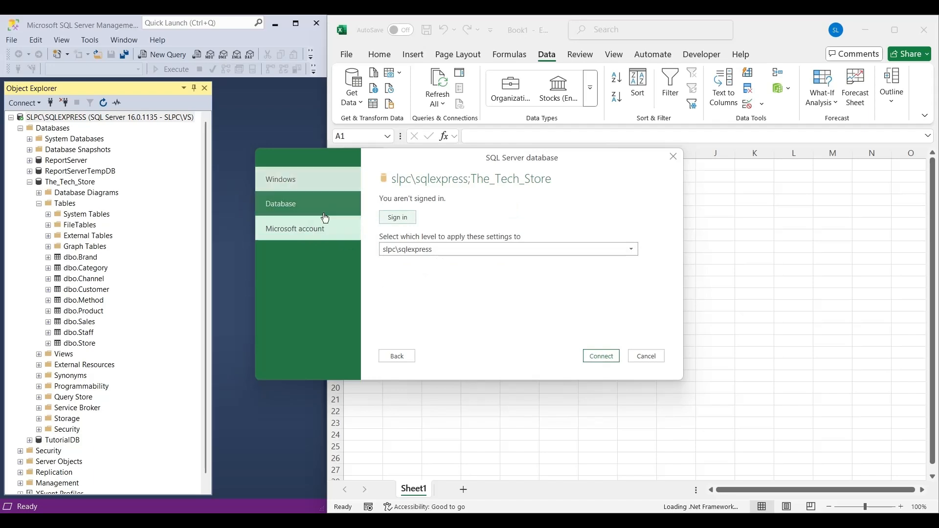
{"action": "left_click", "coordinate": [314, 186]}
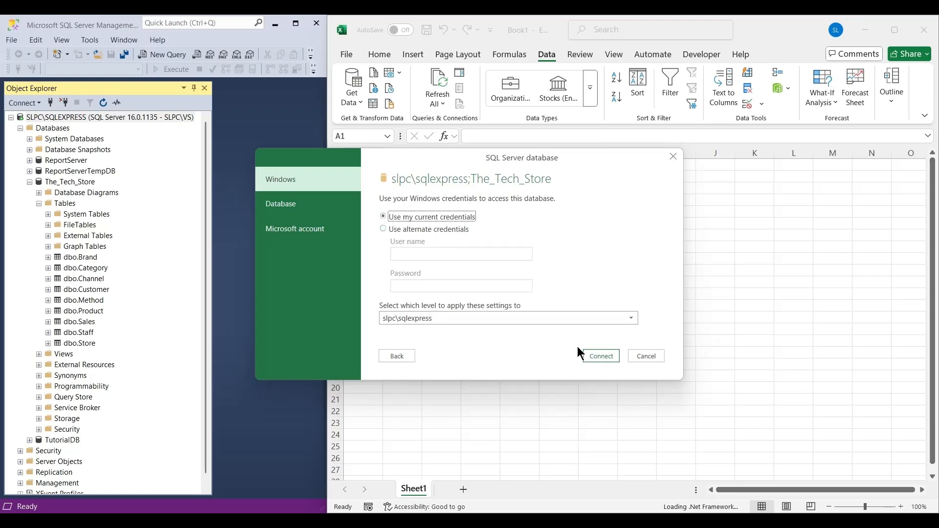
{"action": "left_click", "coordinate": [596, 357]}
{"action": "left_click", "coordinate": [534, 302]}
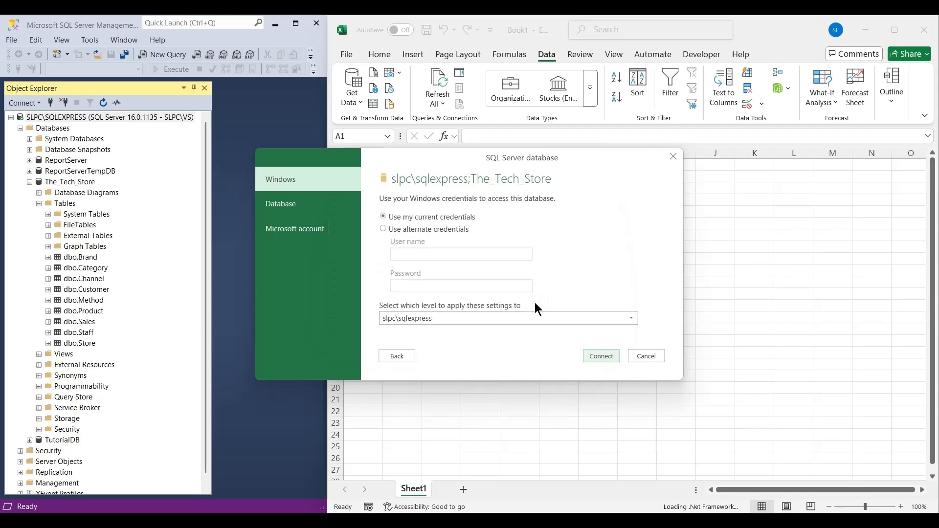
Preview the Brand, Category and Channel tables in the Navigator.
{"action": "left_click_drag", "start_coordinate": [489, 68], "coordinate": [653, 66]}
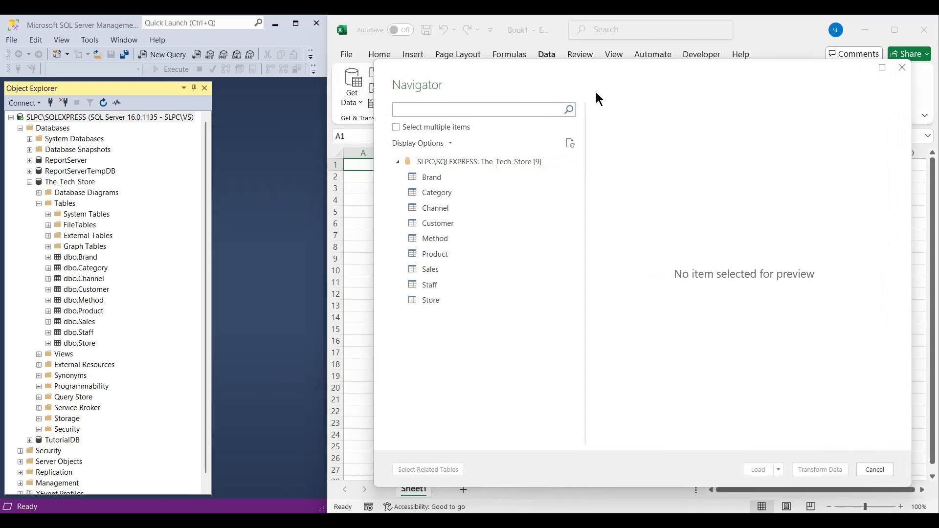
{"action": "left_click", "coordinate": [431, 177]}
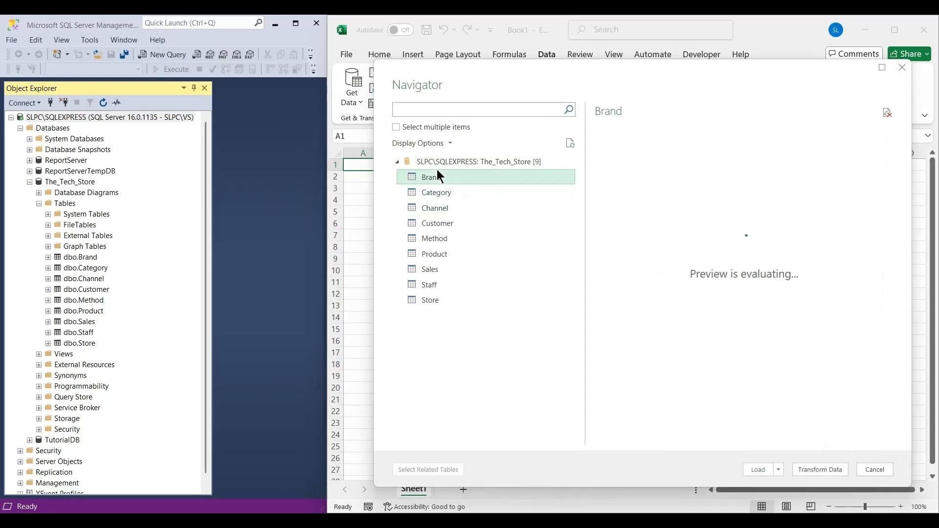
{"action": "left_click", "coordinate": [448, 195]}
{"action": "left_click", "coordinate": [470, 210]}
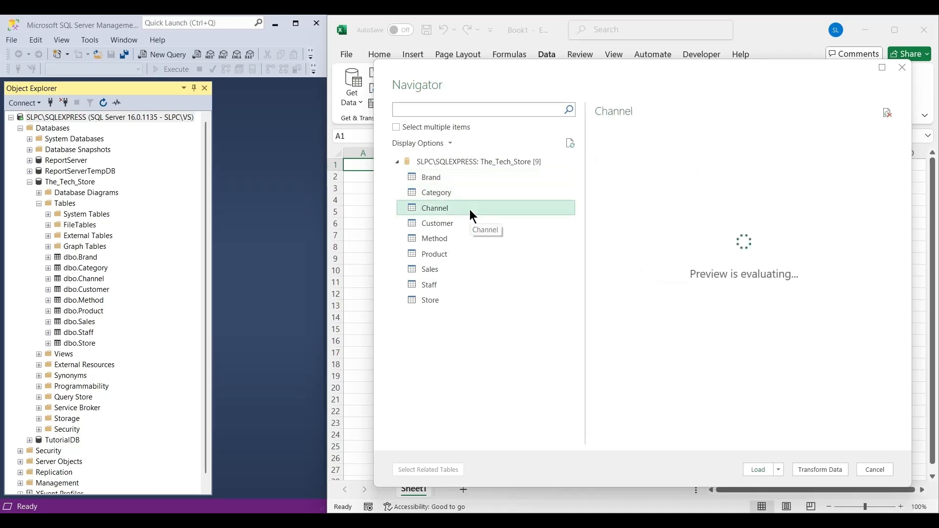
{"action": "left_click", "coordinate": [462, 194]}
{"action": "left_click", "coordinate": [456, 179]}
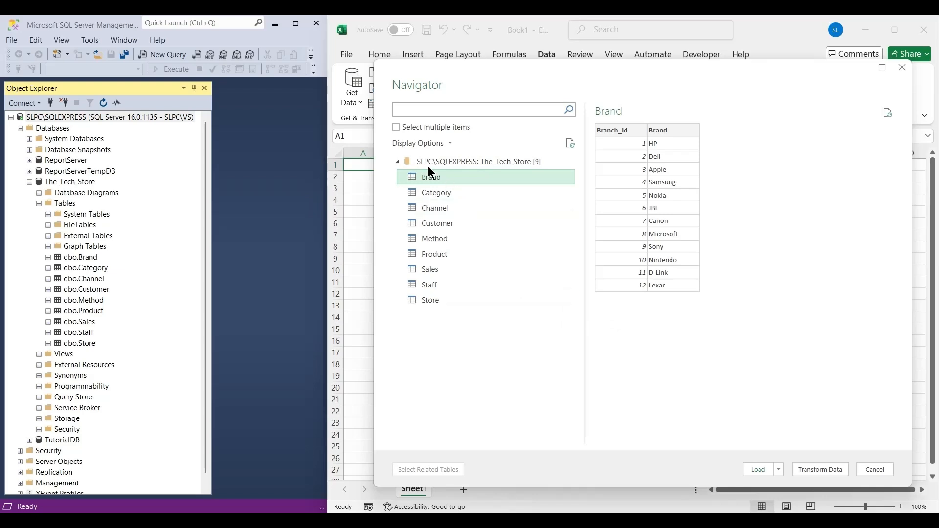
Enable selection of multiple items, select all tables from Brand through Store, and load them into the workbook.
{"action": "left_click", "coordinate": [398, 128]}
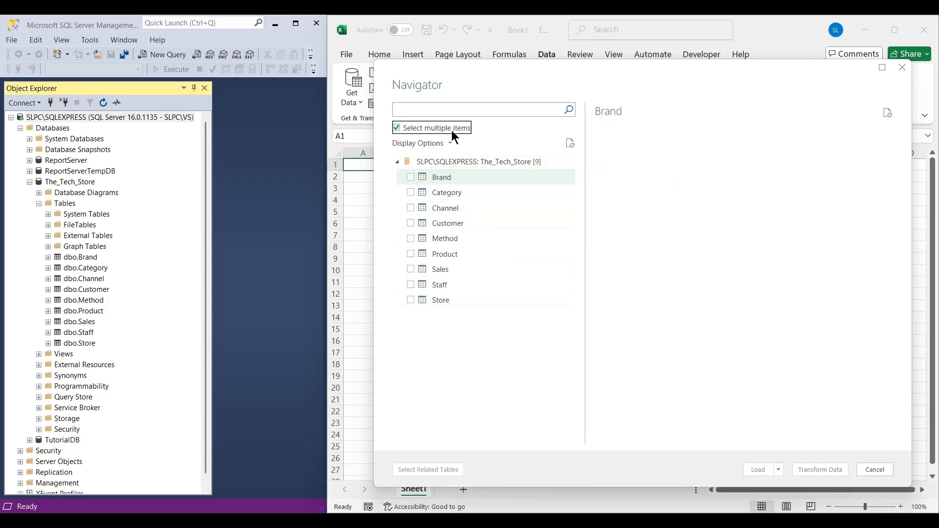
{"action": "left_click", "coordinate": [410, 178]}
{"action": "left_click", "coordinate": [409, 192]}
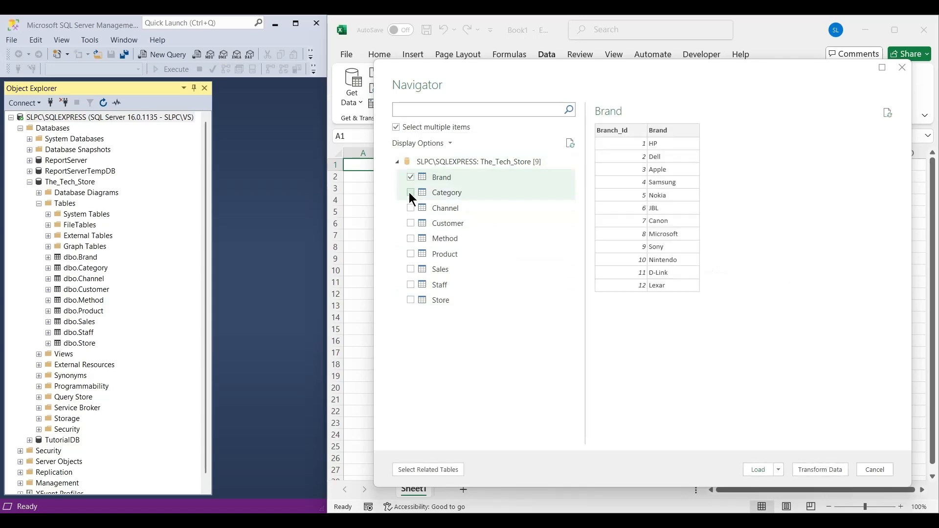
{"action": "left_click", "coordinate": [410, 208]}
{"action": "left_click", "coordinate": [410, 223]}
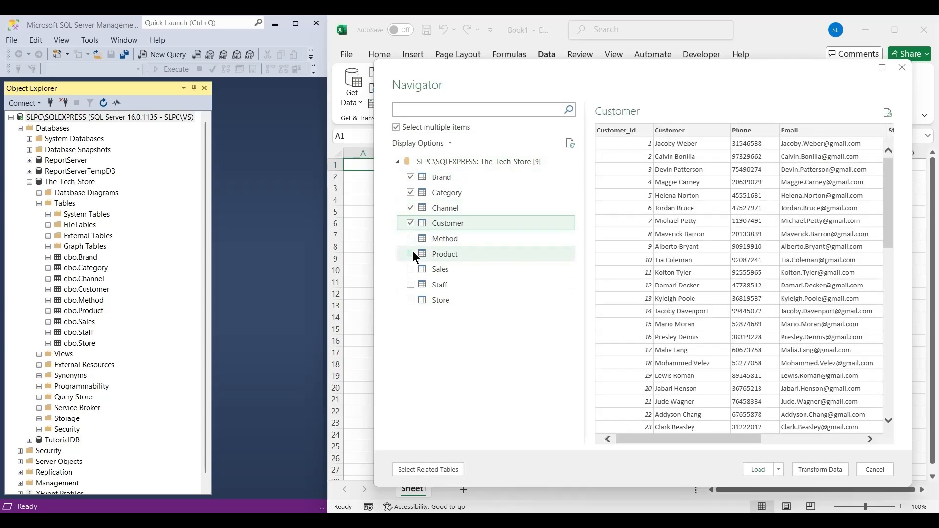
{"action": "left_click", "coordinate": [411, 238]}
{"action": "left_click", "coordinate": [410, 254]}
{"action": "left_click", "coordinate": [410, 269]}
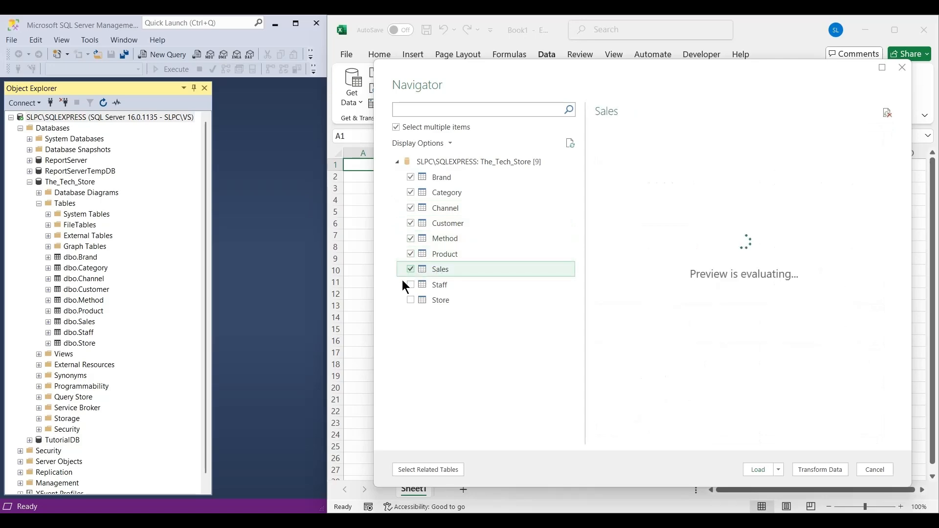
{"action": "left_click", "coordinate": [410, 285]}
{"action": "left_click", "coordinate": [411, 300]}
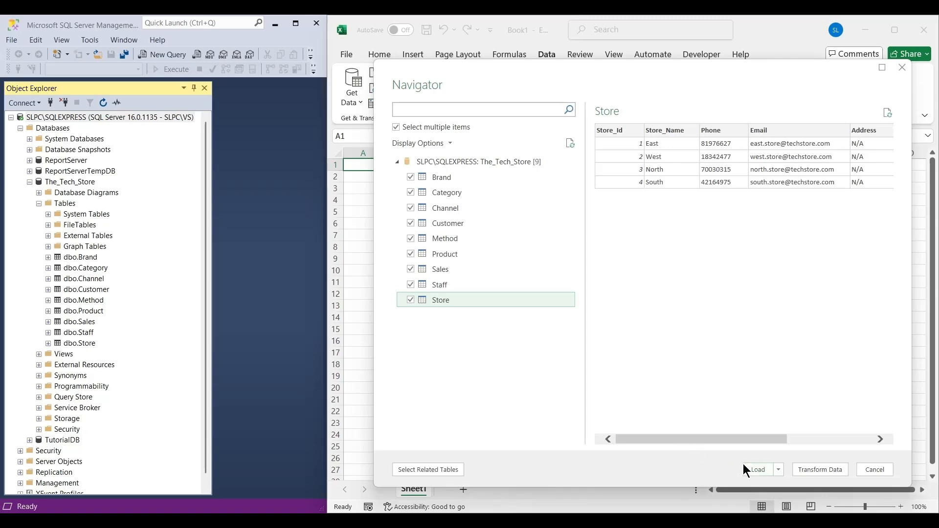
{"action": "left_click", "coordinate": [757, 469]}
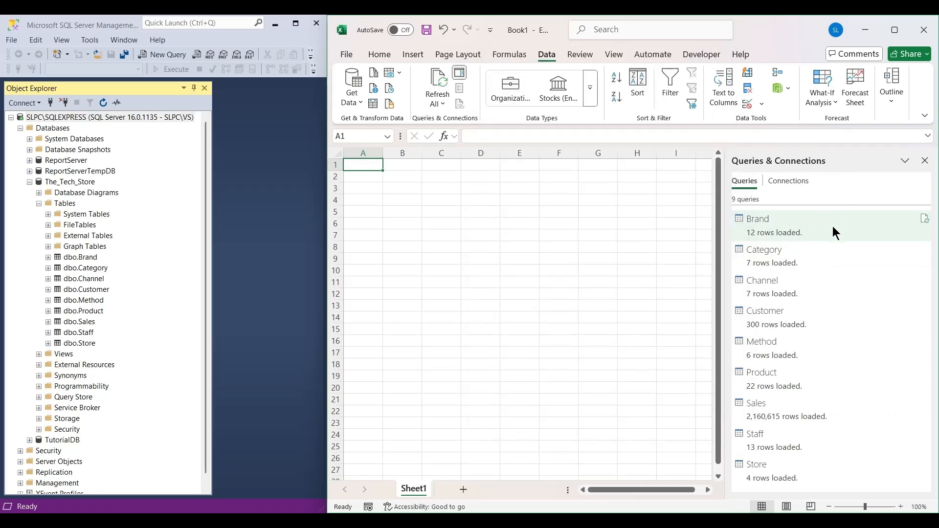
Check the loaded queries, open the workbook's data model and show it as a diagram.
{"action": "mouse_move", "coordinate": [830, 239]}
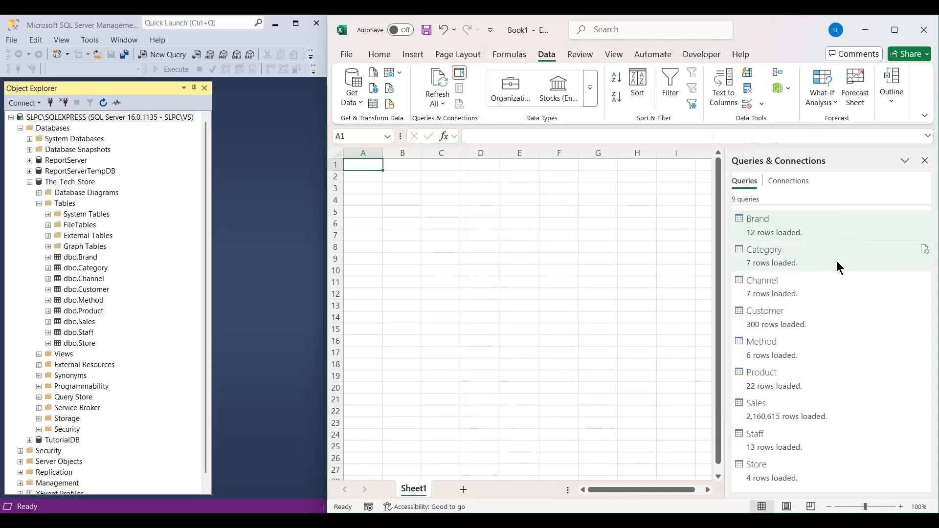
{"action": "mouse_move", "coordinate": [820, 270]}
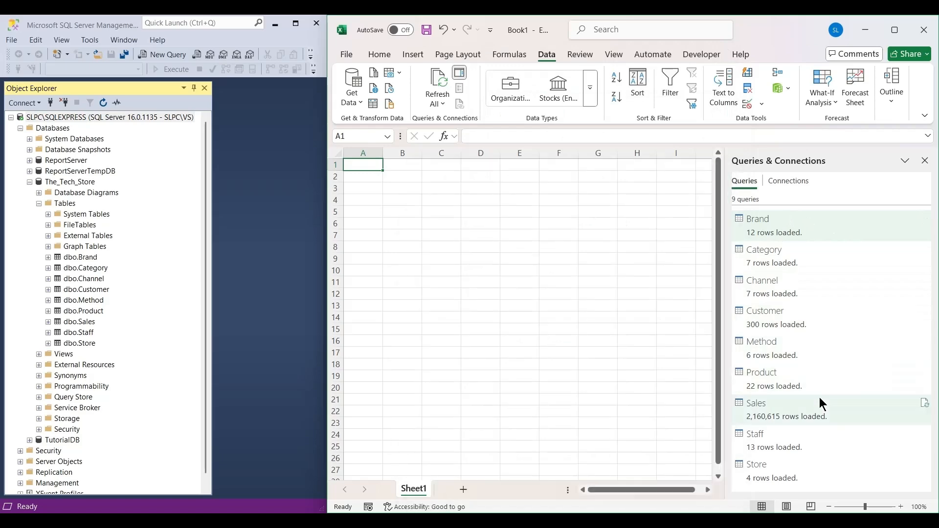
{"action": "mouse_move", "coordinate": [813, 471]}
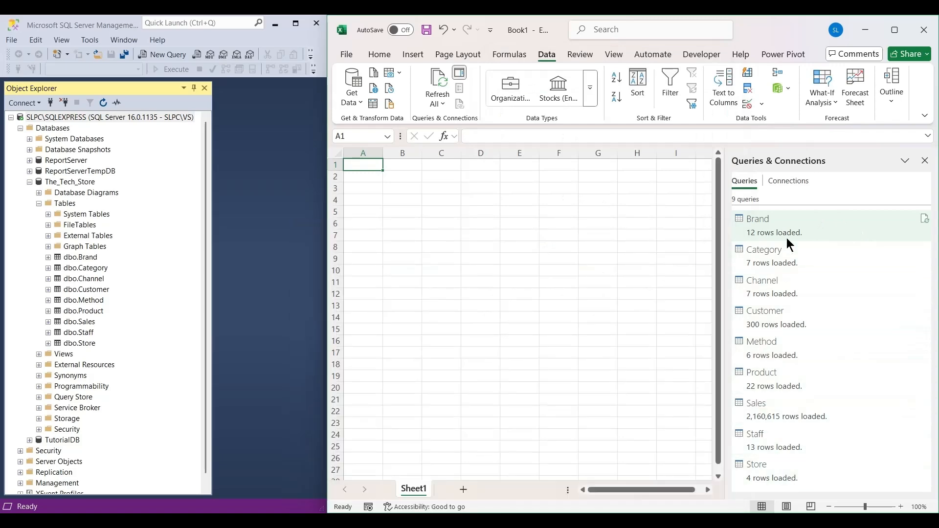
{"action": "mouse_move", "coordinate": [797, 221]}
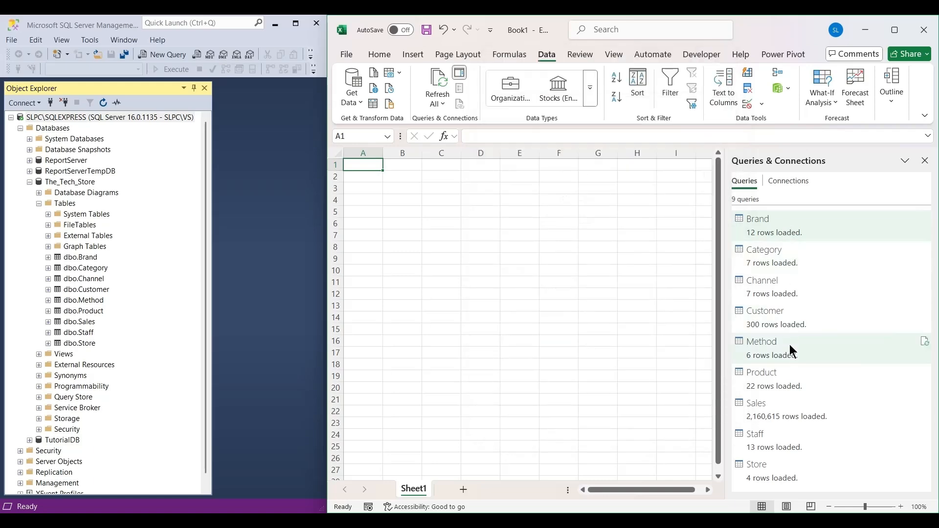
{"action": "mouse_move", "coordinate": [792, 359]}
{"action": "mouse_move", "coordinate": [808, 406]}
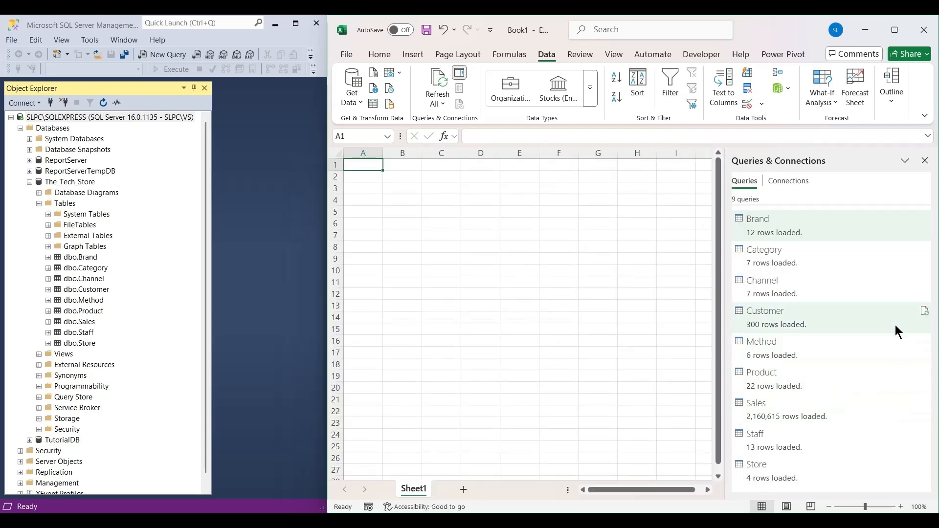
{"action": "left_click", "coordinate": [788, 90]}
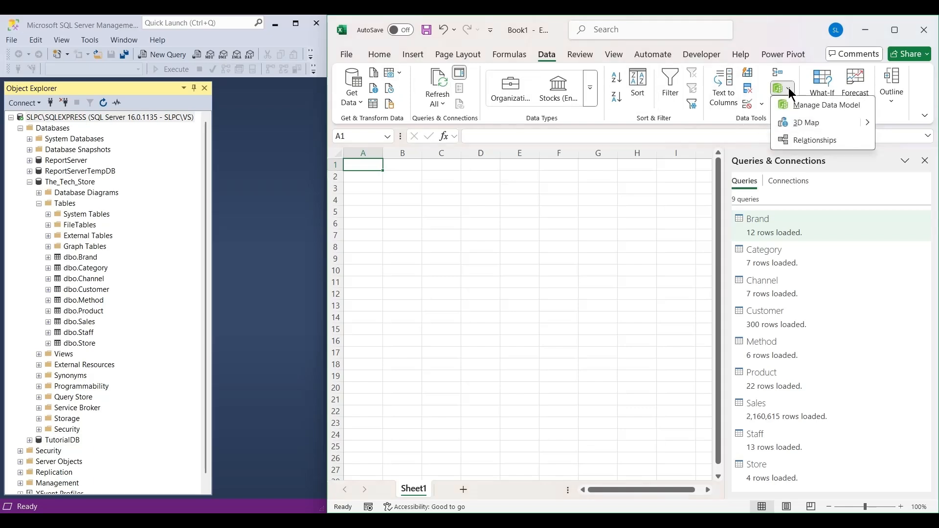
{"action": "left_click", "coordinate": [826, 107]}
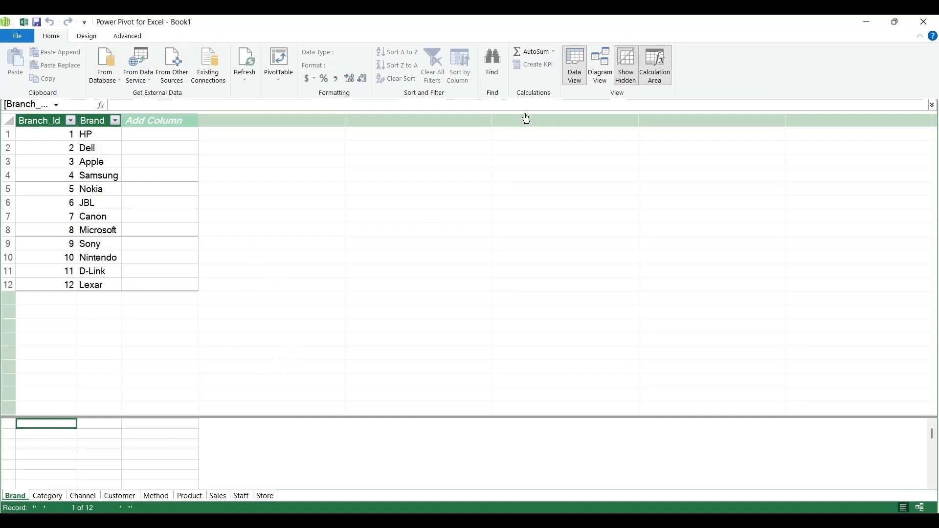
{"action": "left_click", "coordinate": [597, 78]}
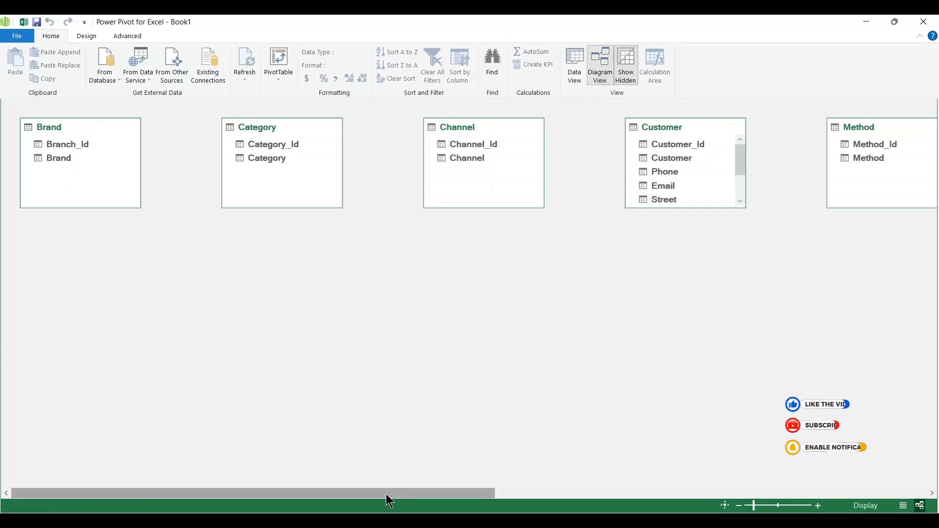
Move the Store, Staff, Sales, Category and Brand tables out of the single row into the free space below it.
{"action": "left_click_drag", "start_coordinate": [386, 494], "coordinate": [879, 477]}
{"action": "left_click_drag", "start_coordinate": [846, 141], "coordinate": [120, 250]}
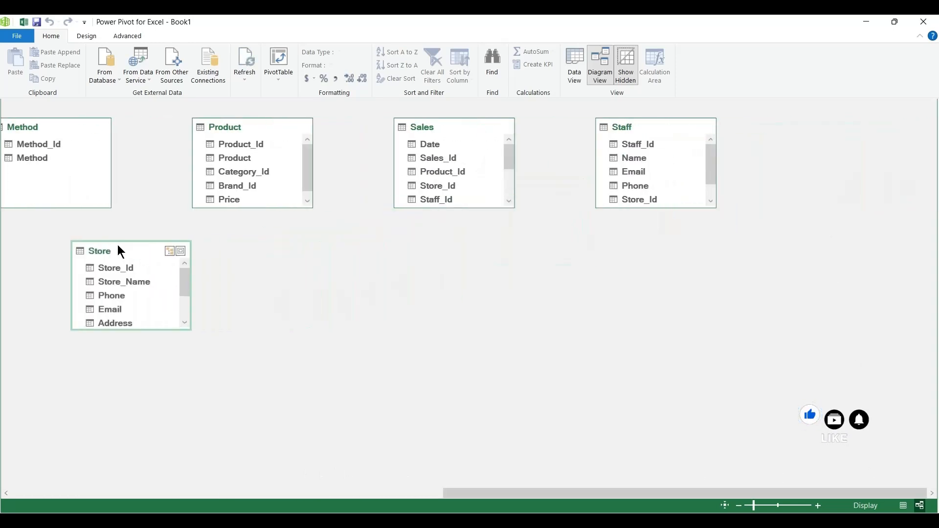
{"action": "left_click_drag", "start_coordinate": [849, 131], "coordinate": [75, 254]}
{"action": "left_click_drag", "start_coordinate": [844, 130], "coordinate": [657, 269]}
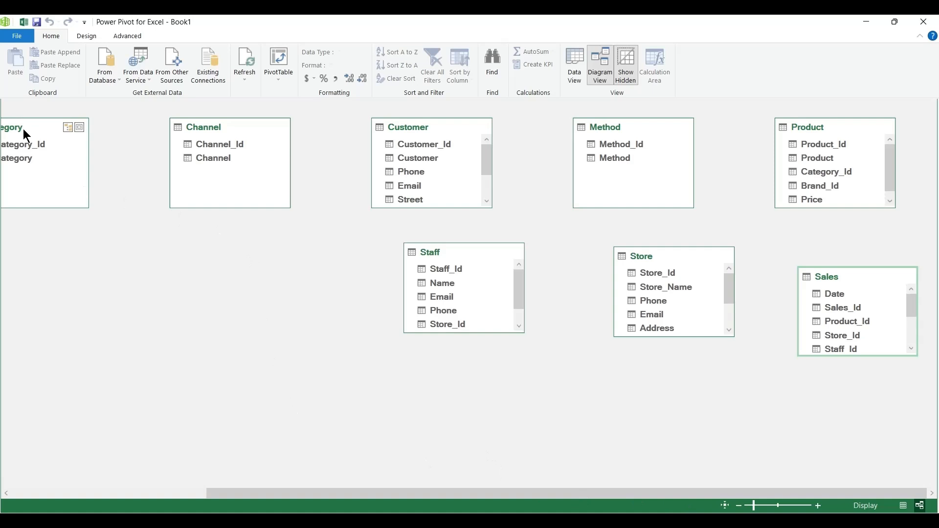
{"action": "left_click_drag", "start_coordinate": [21, 129], "coordinate": [280, 277]}
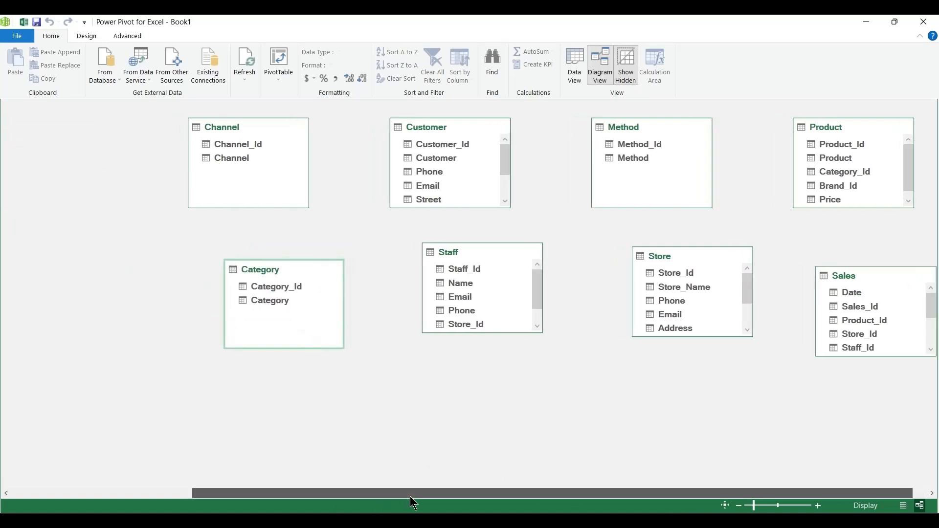
{"action": "left_click_drag", "start_coordinate": [413, 493], "coordinate": [188, 494]}
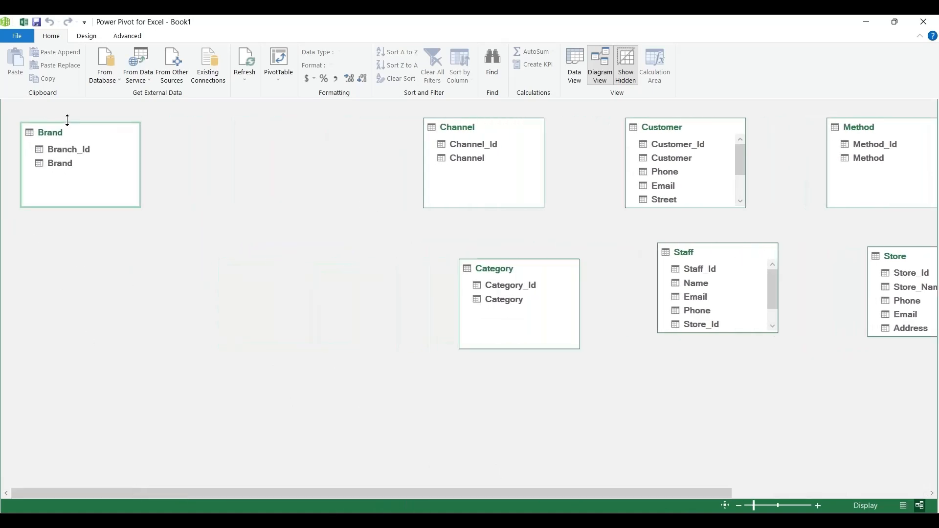
{"action": "left_click_drag", "start_coordinate": [63, 130], "coordinate": [664, 380]}
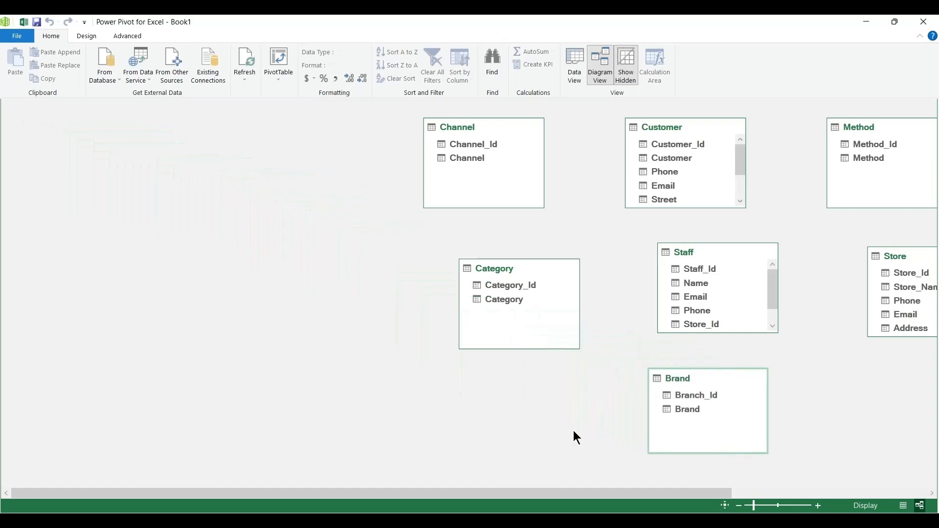
Arrange Channel, Staff and Store in the first row, Customer and Method in the second, and Category and Brand in the third.
{"action": "left_click_drag", "start_coordinate": [501, 270], "coordinate": [63, 364]}
{"action": "left_click_drag", "start_coordinate": [680, 377], "coordinate": [231, 361]}
{"action": "left_click_drag", "start_coordinate": [459, 127], "coordinate": [56, 127]}
{"action": "left_click_drag", "start_coordinate": [662, 127], "coordinate": [56, 244]}
{"action": "left_click_drag", "start_coordinate": [696, 254], "coordinate": [197, 129]}
{"action": "left_click_drag", "start_coordinate": [860, 127], "coordinate": [194, 247]}
{"action": "left_click_drag", "start_coordinate": [895, 256], "coordinate": [322, 127]}
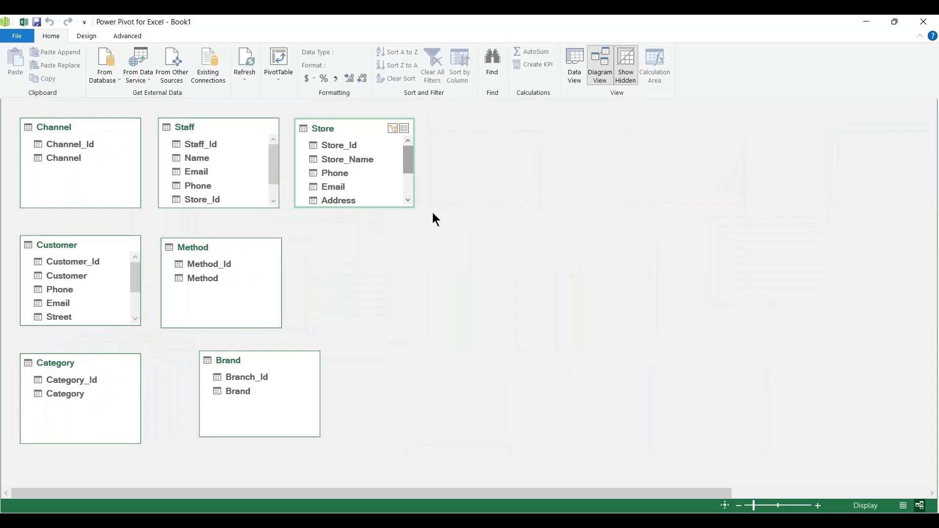
Place Sales beside Method and Product beside Brand, evening out the gaps in the third row.
{"action": "left_click_drag", "start_coordinate": [612, 494], "coordinate": [802, 493]}
{"action": "left_click_drag", "start_coordinate": [834, 277], "coordinate": [115, 246]}
{"action": "left_click_drag", "start_coordinate": [830, 128], "coordinate": [147, 361]}
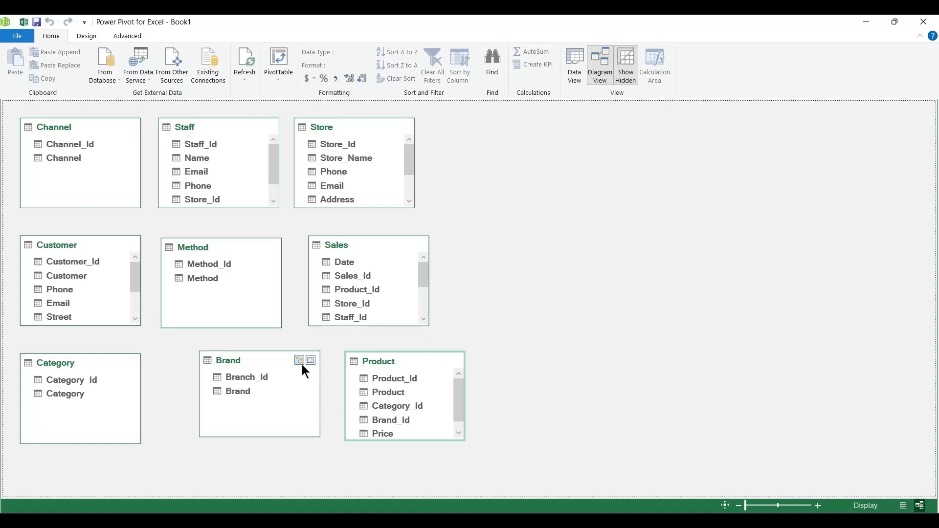
{"action": "left_click_drag", "start_coordinate": [254, 360], "coordinate": [226, 363]}
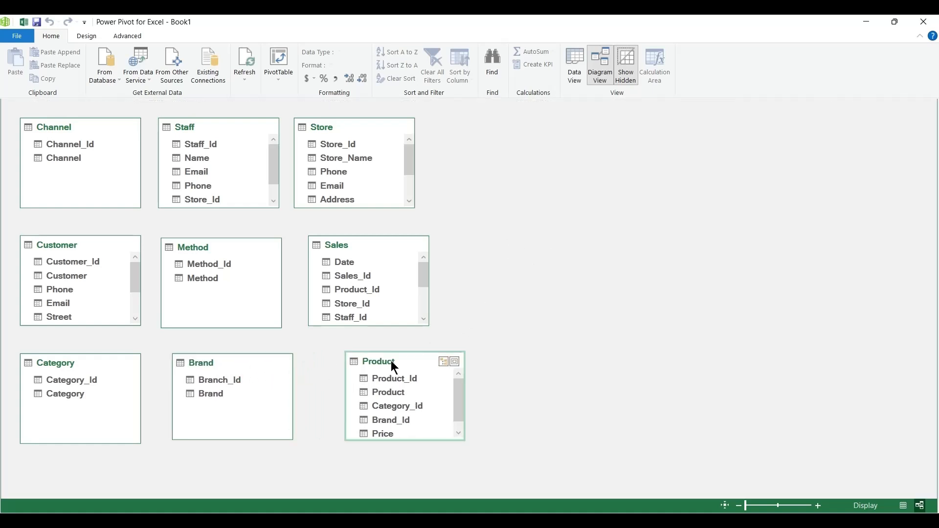
{"action": "left_click_drag", "start_coordinate": [391, 361], "coordinate": [369, 365]}
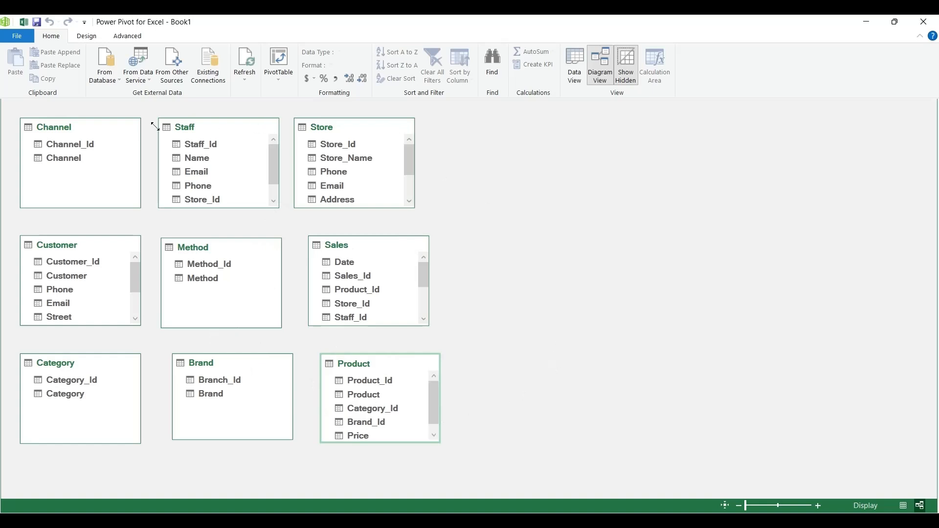
Move the Sales table beside Store and enlarge it until all its fields from Date to Discount fit.
{"action": "left_click", "coordinate": [466, 333]}
{"action": "left_click_drag", "start_coordinate": [351, 249], "coordinate": [502, 131]}
{"action": "left_click_drag", "start_coordinate": [577, 207], "coordinate": [614, 288]}
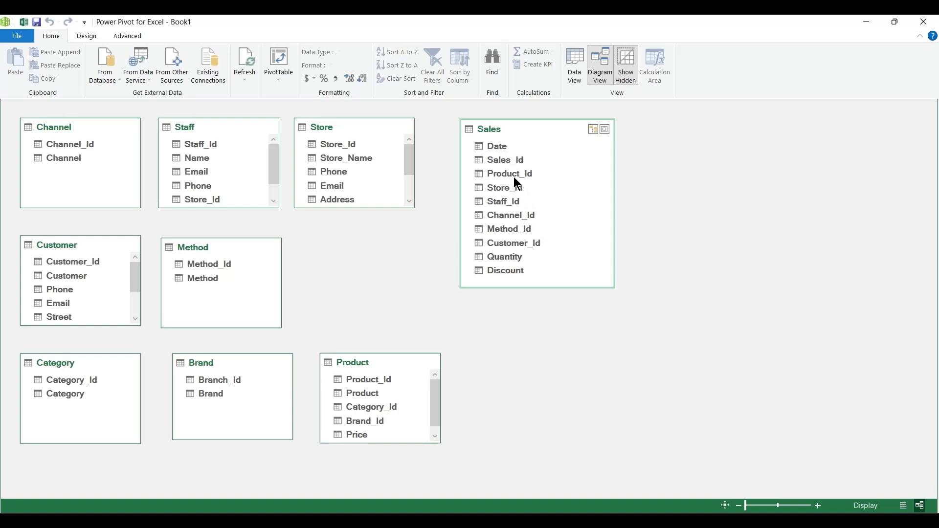
Relate the Sales table to Product by Product_Id, to Store by Store_Id and to Staff by Staff_Id.
{"action": "left_click_drag", "start_coordinate": [367, 380], "coordinate": [494, 174]}
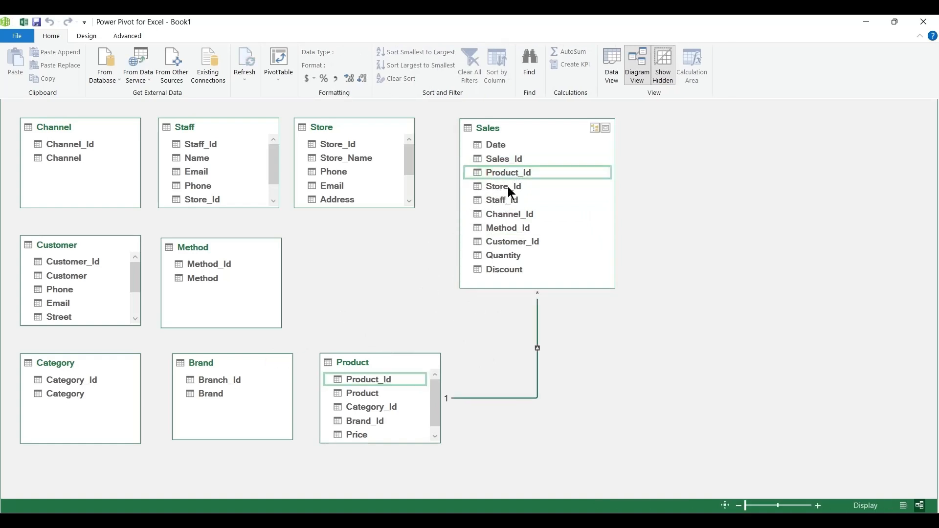
{"action": "left_click_drag", "start_coordinate": [328, 144], "coordinate": [498, 190]}
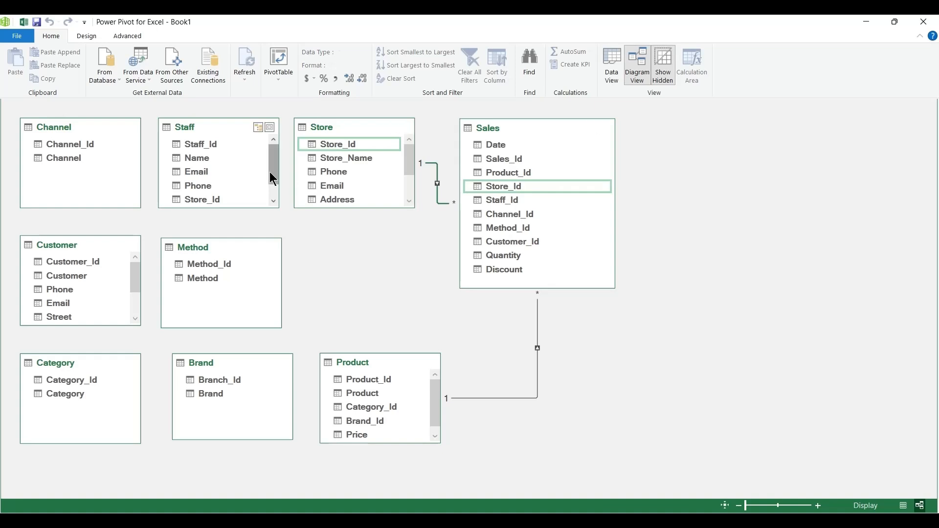
{"action": "left_click_drag", "start_coordinate": [214, 145], "coordinate": [498, 202]}
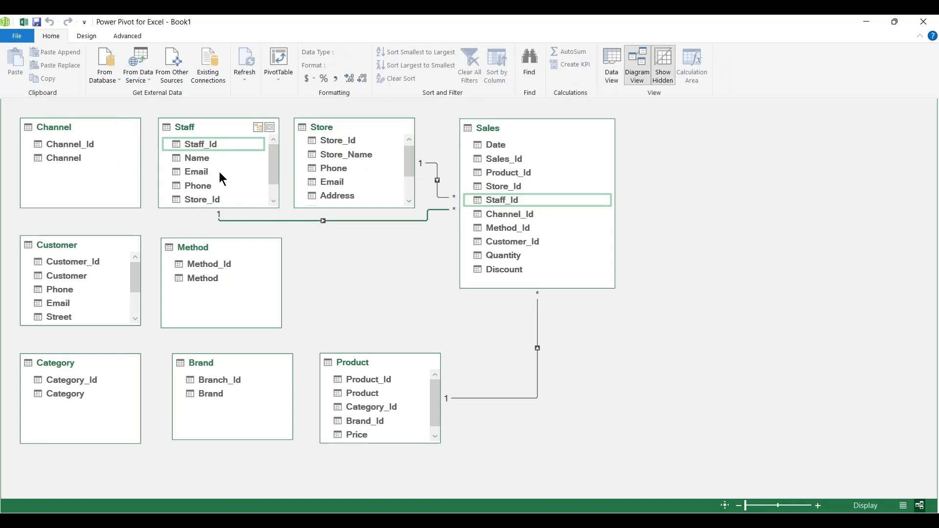
Relate Sales to Channel, Method and Customer by Channel_Id, Method_Id and Customer_Id, and move Sales farther from the other tables.
{"action": "left_click_drag", "start_coordinate": [80, 145], "coordinate": [498, 218]}
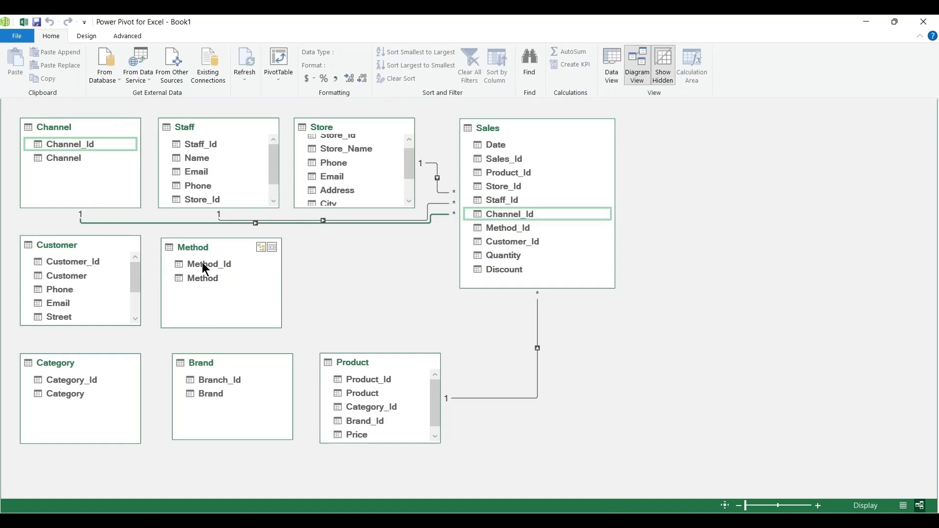
{"action": "left_click_drag", "start_coordinate": [204, 268], "coordinate": [500, 231]}
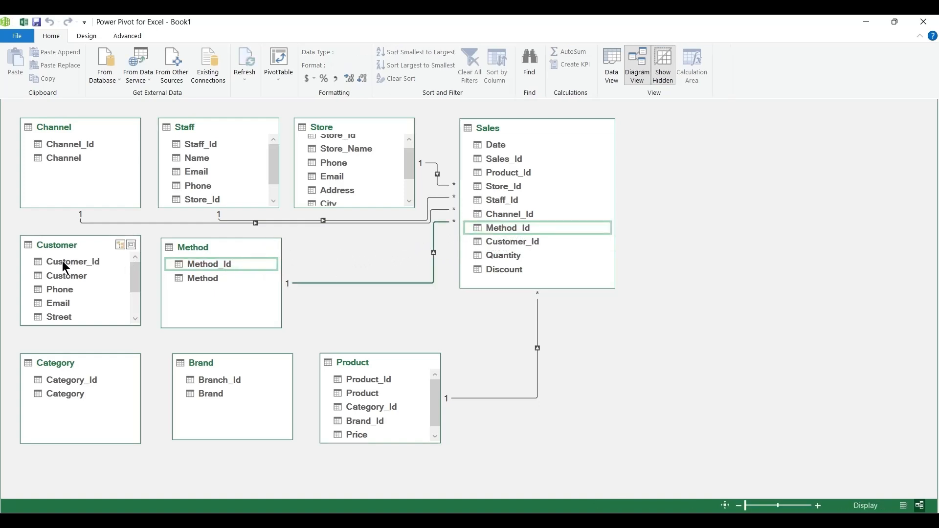
{"action": "left_click_drag", "start_coordinate": [66, 267], "coordinate": [492, 243]}
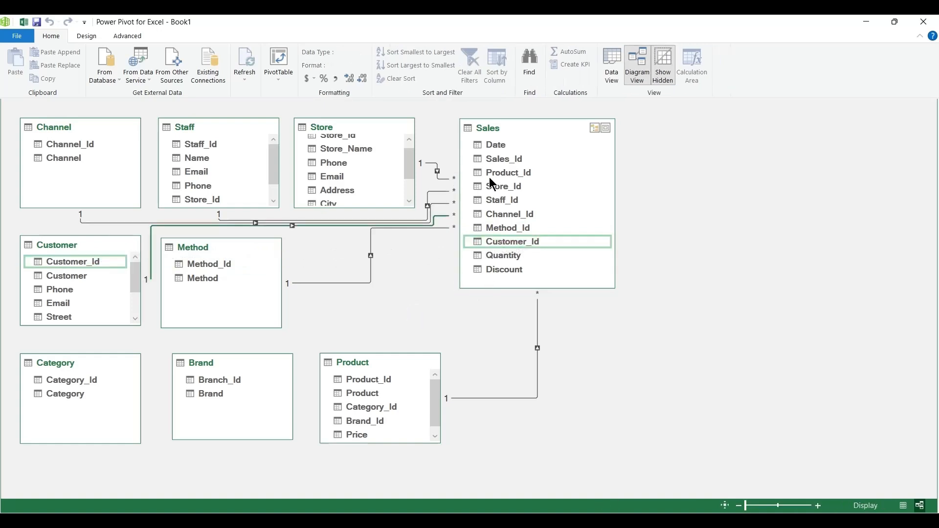
{"action": "left_click_drag", "start_coordinate": [513, 128], "coordinate": [581, 166]}
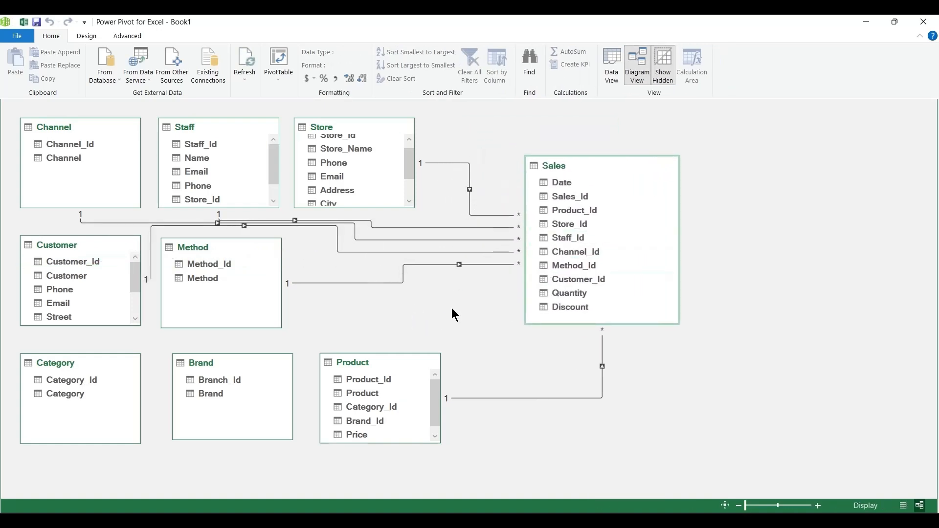
Enlarge the Product table, relate its Category_Id to Category and its Brand_Id to Brand's Branch_Id, and move it away from Brand.
{"action": "left_click_drag", "start_coordinate": [428, 443], "coordinate": [428, 461]}
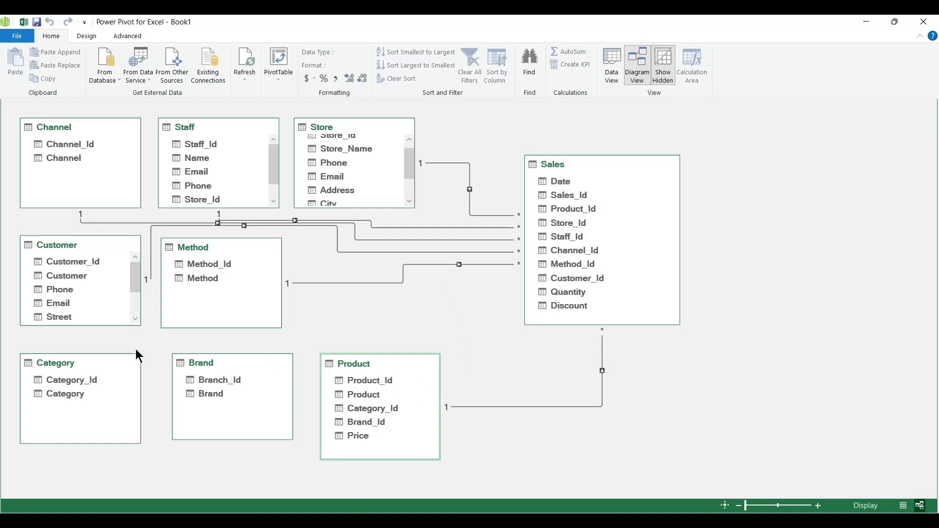
{"action": "left_click_drag", "start_coordinate": [72, 379], "coordinate": [380, 406]}
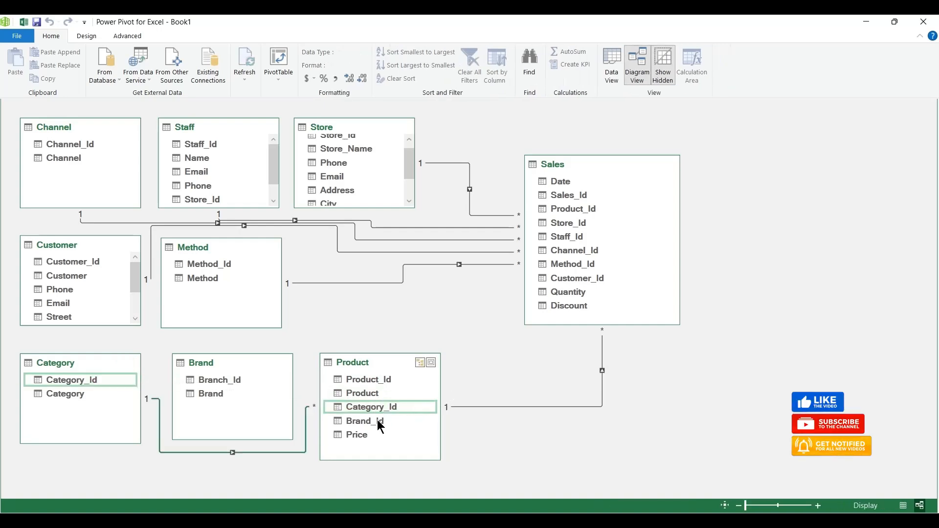
{"action": "mouse_move", "coordinate": [229, 382]}
{"action": "left_mouse_down"}
{"action": "mouse_move", "coordinate": [308, 381]}
{"action": "mouse_move", "coordinate": [353, 421]}
{"action": "left_mouse_up"}
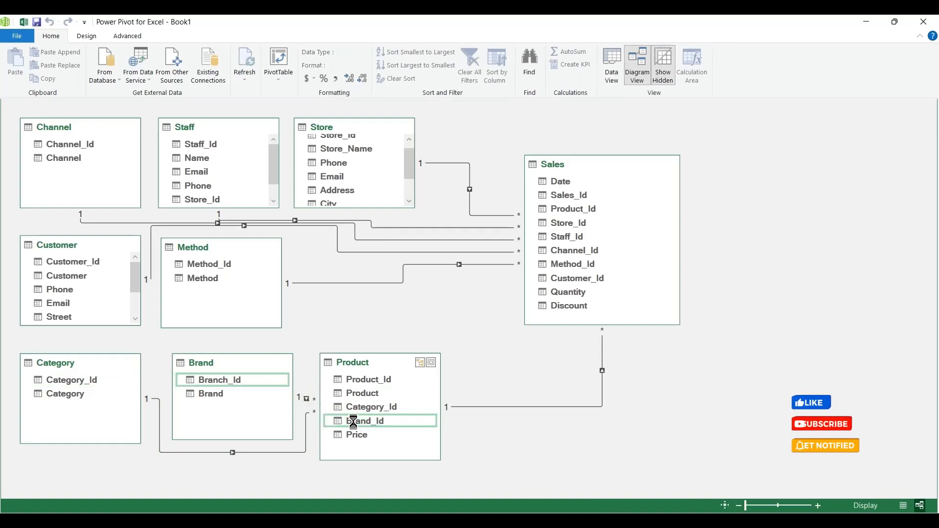
{"action": "left_click_drag", "start_coordinate": [369, 359], "coordinate": [418, 353]}
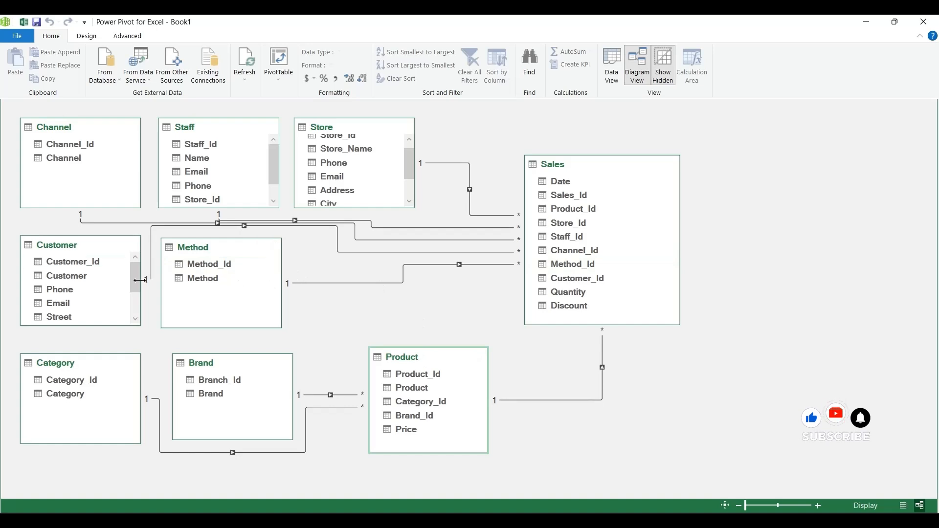
Look through the field lists of Customer, Store and Staff, and shift the Method table to separate the relationship lines.
{"action": "mouse_move", "coordinate": [135, 284]}
{"action": "left_mouse_down"}
{"action": "mouse_move", "coordinate": [145, 321]}
{"action": "mouse_move", "coordinate": [137, 269]}
{"action": "left_mouse_up"}
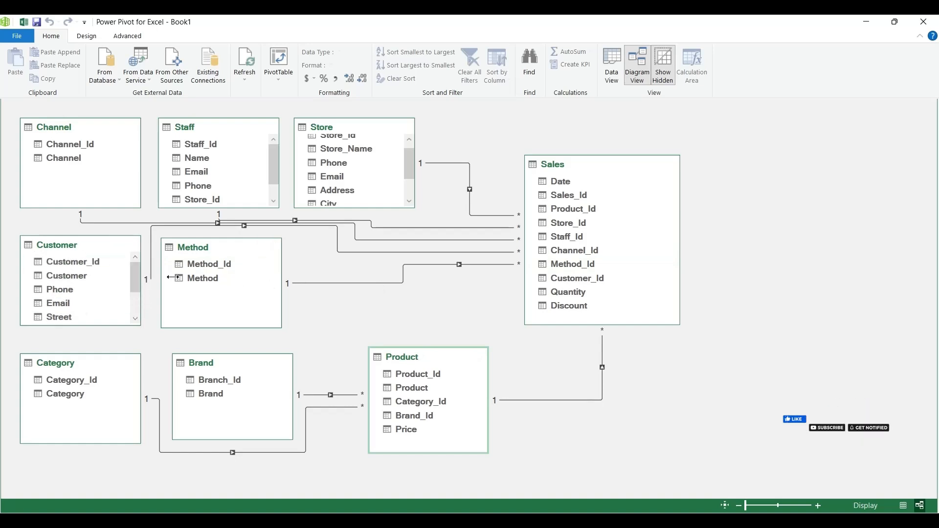
{"action": "mouse_move", "coordinate": [412, 159]}
{"action": "left_mouse_down"}
{"action": "mouse_move", "coordinate": [412, 188]}
{"action": "mouse_move", "coordinate": [407, 151]}
{"action": "left_mouse_up"}
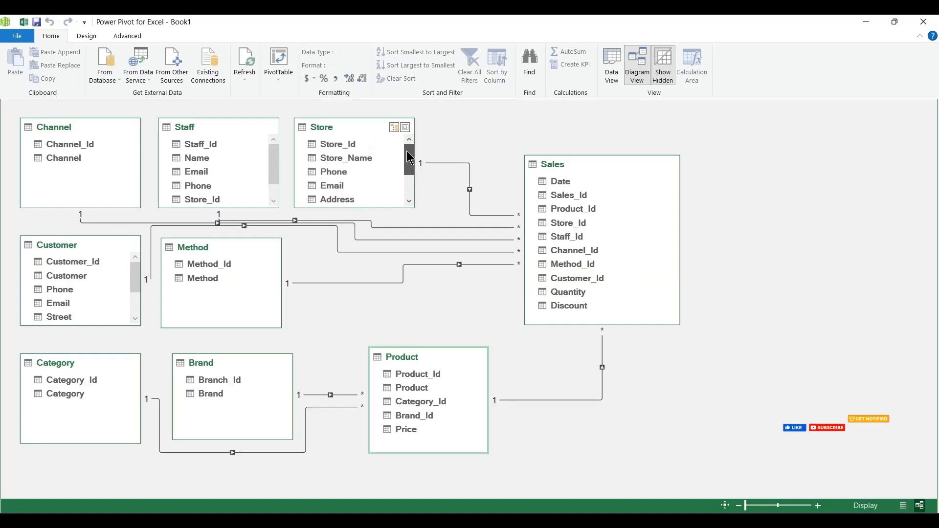
{"action": "left_click", "coordinate": [273, 171]}
{"action": "mouse_move", "coordinate": [275, 173]}
{"action": "left_mouse_down"}
{"action": "mouse_move", "coordinate": [276, 196]}
{"action": "mouse_move", "coordinate": [274, 158]}
{"action": "mouse_move", "coordinate": [273, 190]}
{"action": "left_mouse_up"}
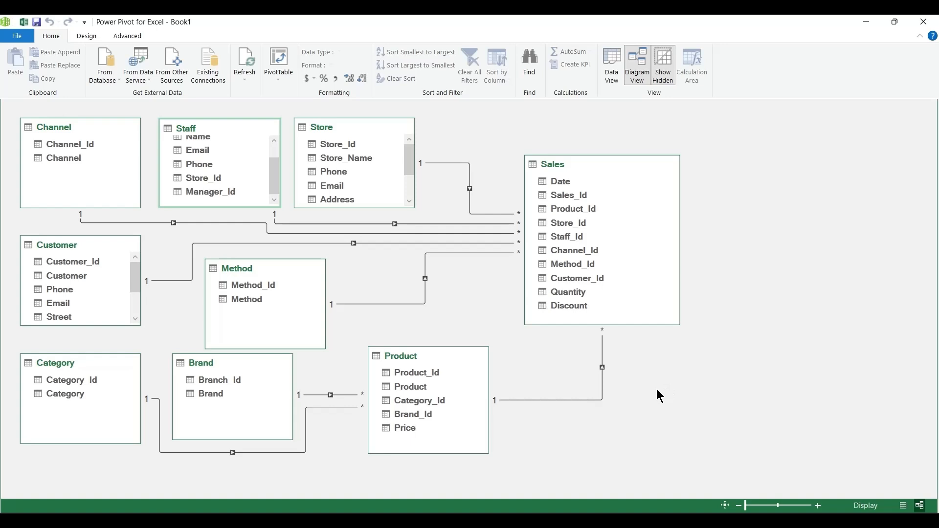
Save the workbook with its data model, return to the worksheet and close the list of queries and connections.
{"action": "left_click", "coordinate": [39, 20]}
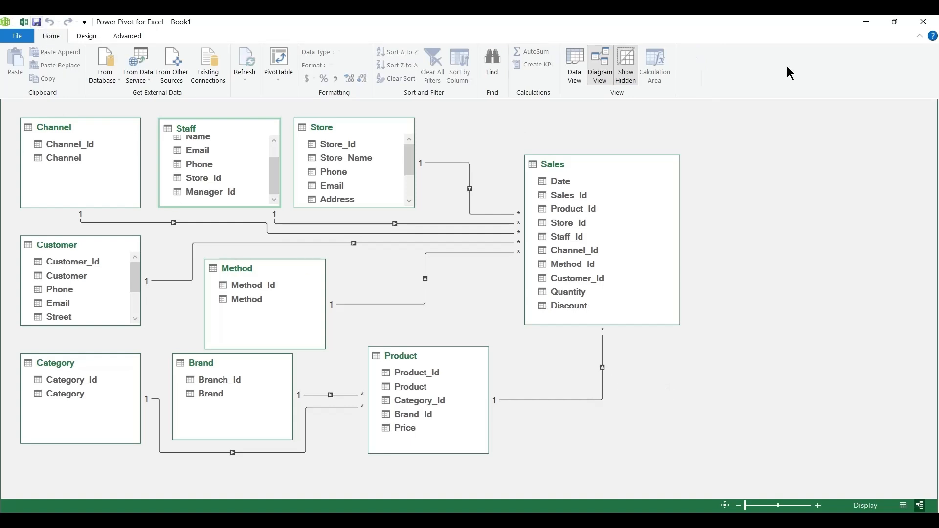
{"action": "left_click", "coordinate": [924, 22]}
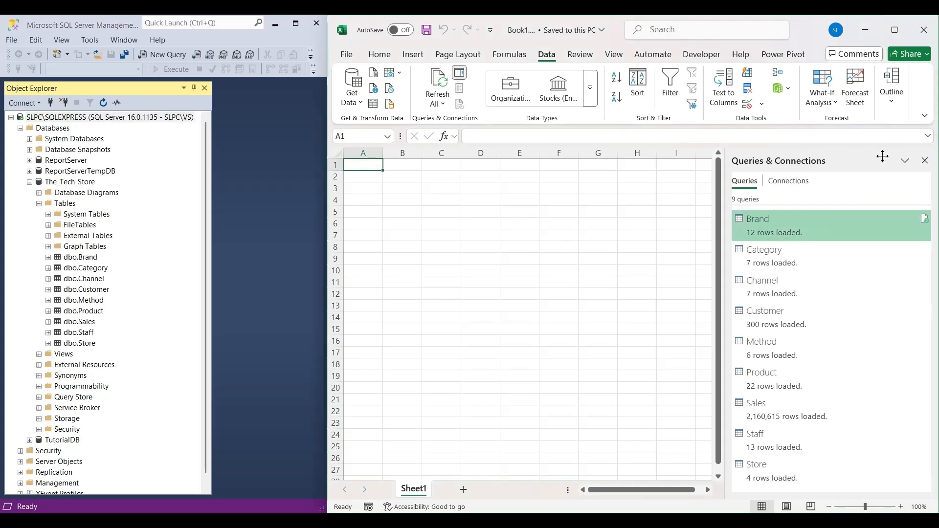
{"action": "left_click", "coordinate": [925, 161]}
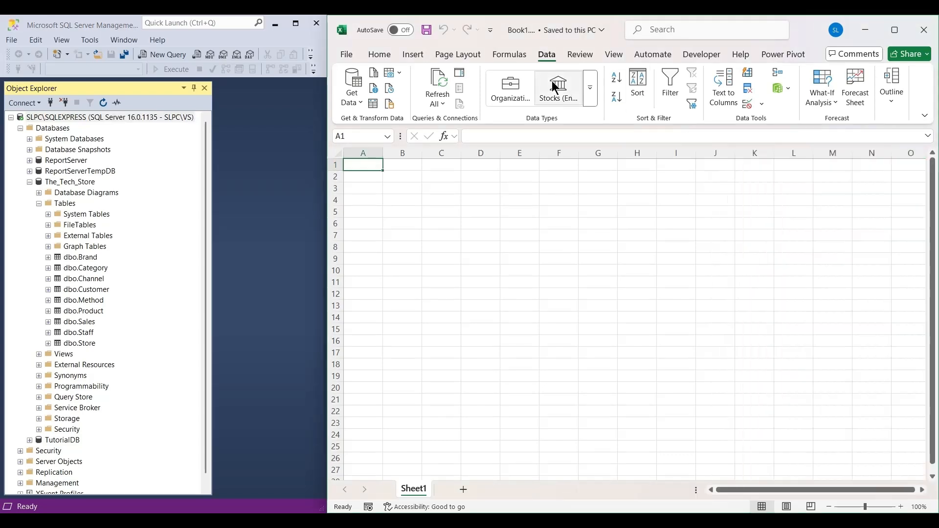
Show the workbook's queries and connections, widen the Excel window toward Object Explorer, and select cell A1.
{"action": "left_click", "coordinate": [466, 80]}
{"action": "left_click", "coordinate": [466, 77]}
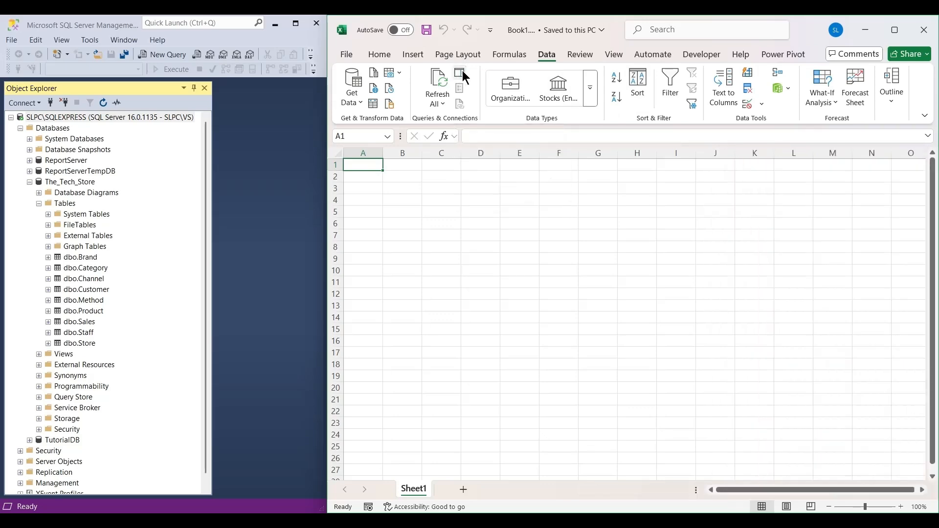
{"action": "left_click", "coordinate": [466, 80]}
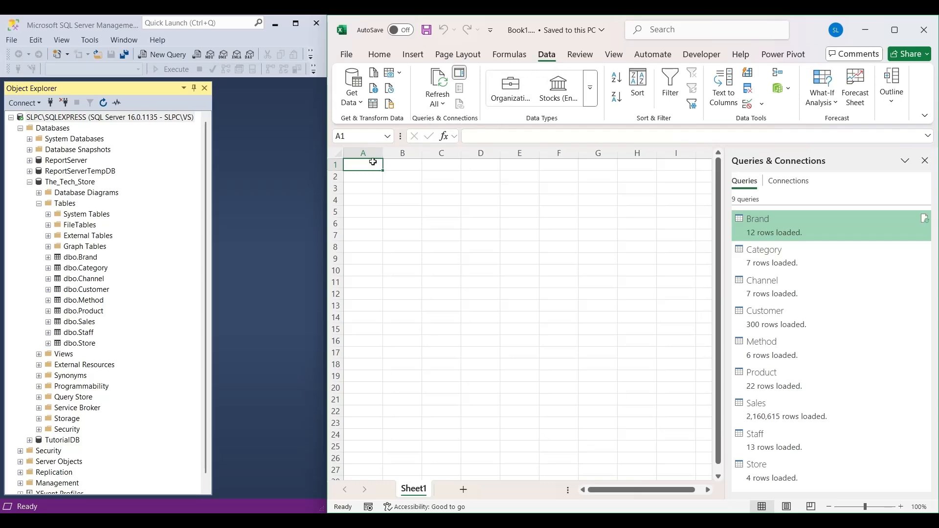
{"action": "left_click_drag", "start_coordinate": [327, 162], "coordinate": [123, 159]}
{"action": "left_click", "coordinate": [209, 153]}
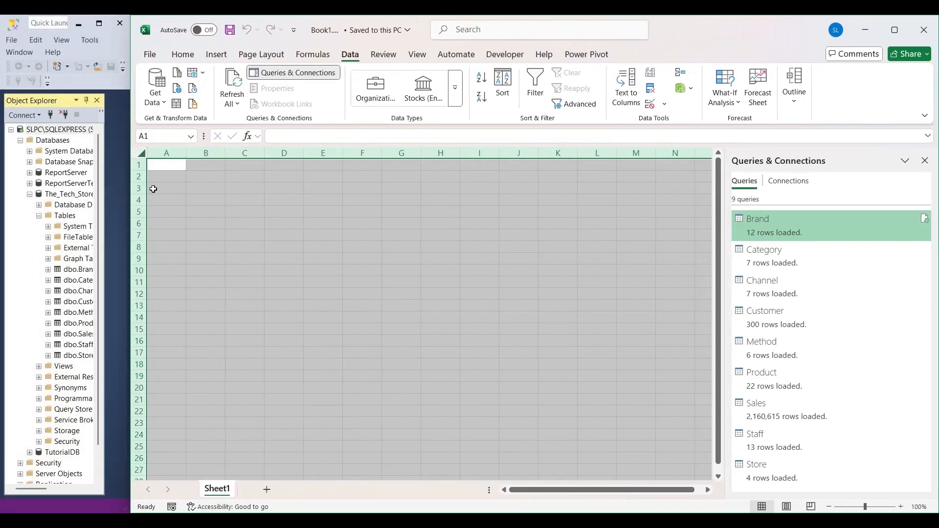
{"action": "left_click", "coordinate": [168, 167]}
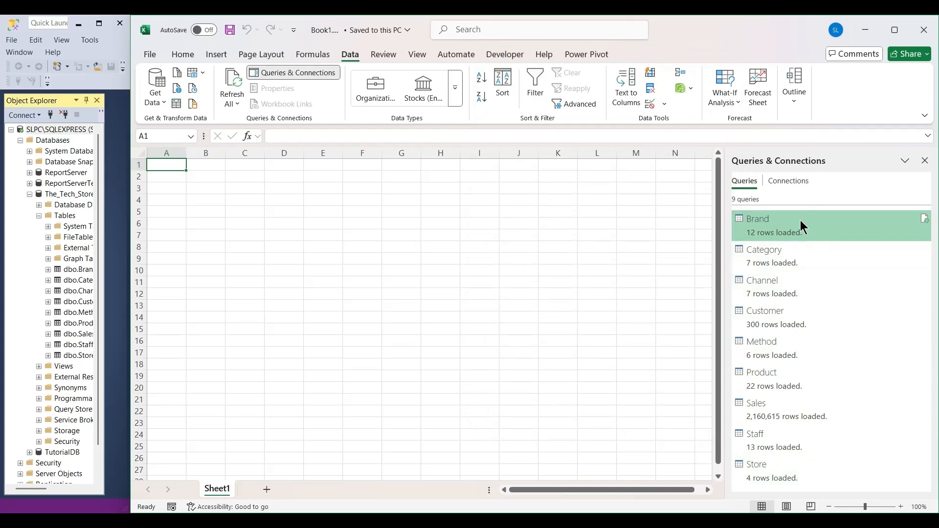
Preview the loaded queries, then check the Category query's load settings and leave them without applying anything.
{"action": "mouse_move", "coordinate": [800, 225]}
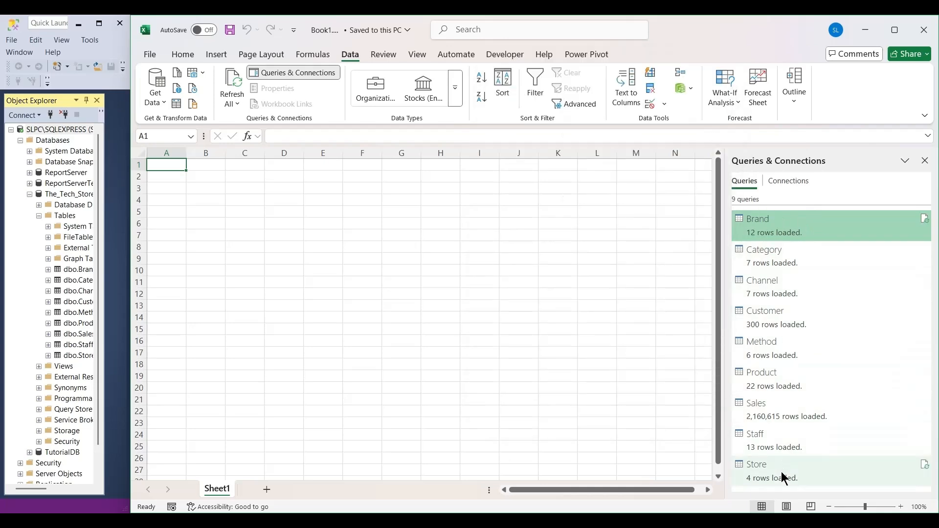
{"action": "mouse_move", "coordinate": [768, 472]}
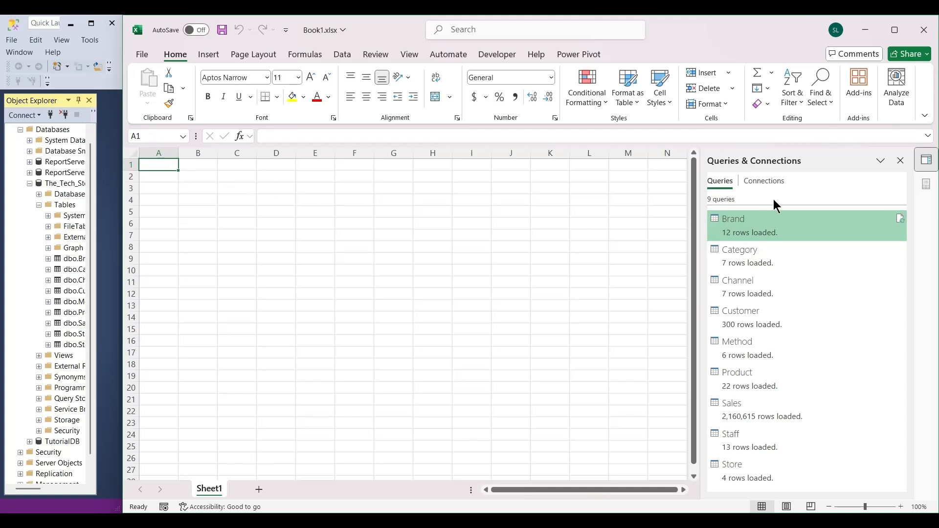
{"action": "mouse_move", "coordinate": [770, 348]}
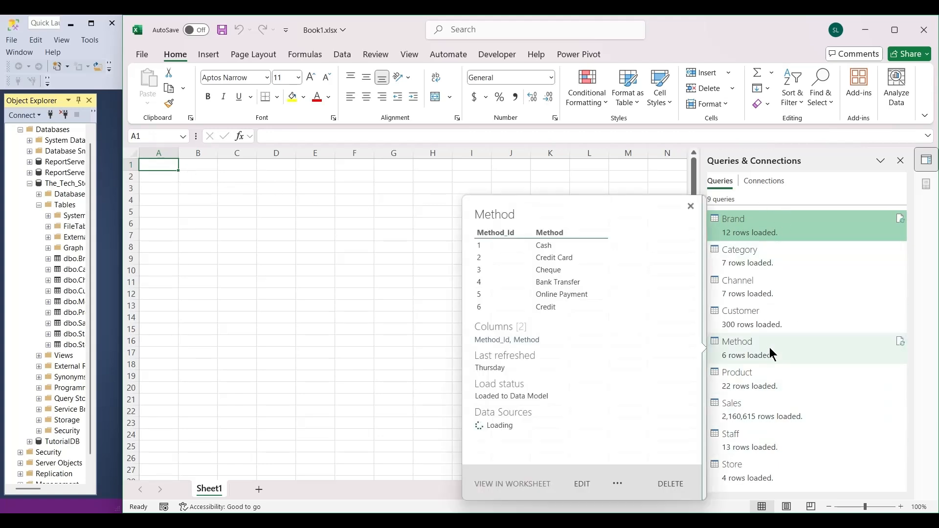
{"action": "mouse_move", "coordinate": [777, 254]}
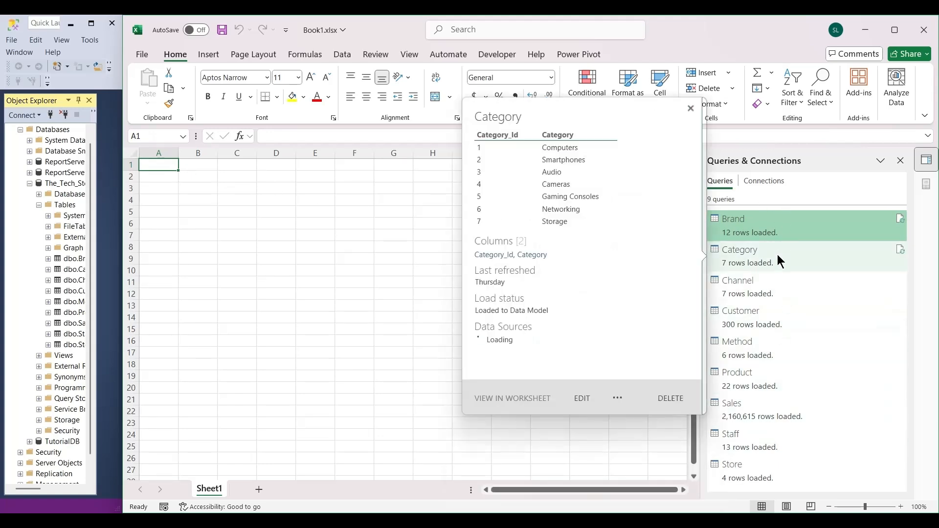
{"action": "left_click", "coordinate": [750, 265]}
{"action": "right_click", "coordinate": [748, 260]}
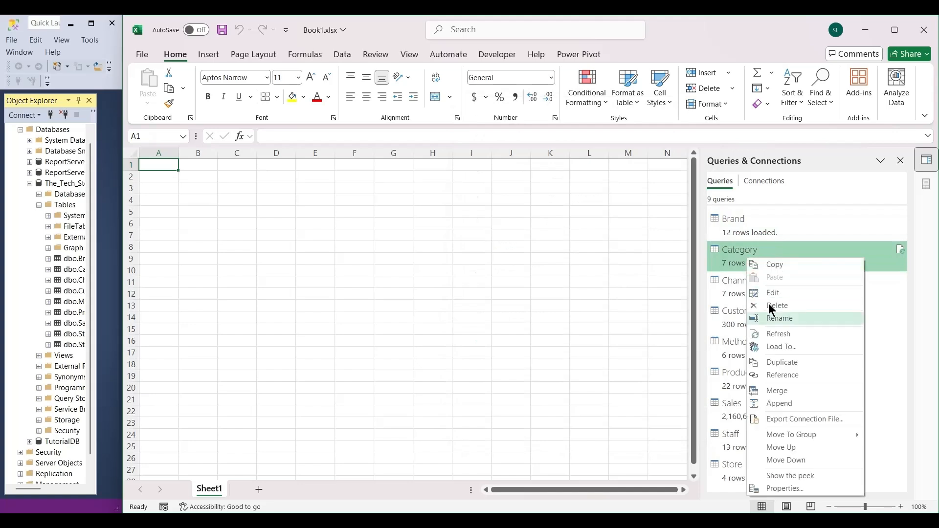
{"action": "left_click", "coordinate": [779, 347]}
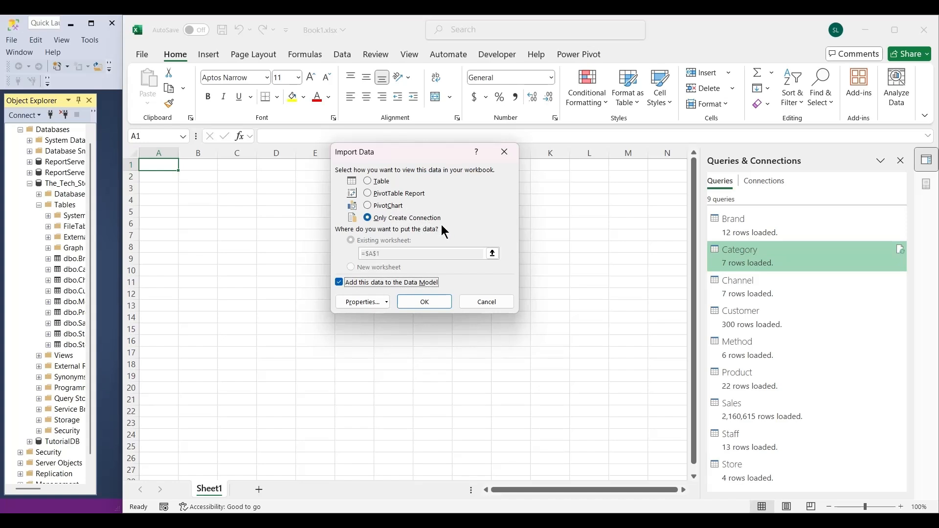
{"action": "left_click", "coordinate": [494, 304]}
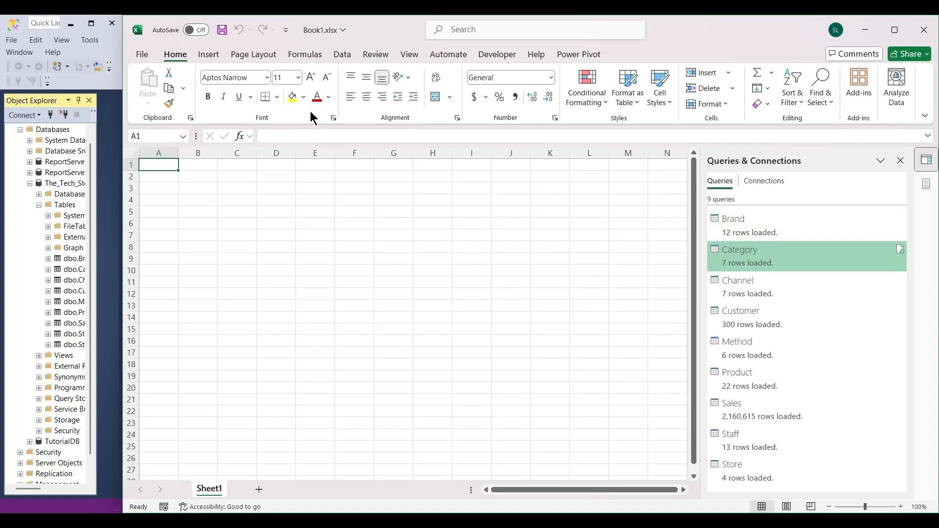
Insert a PivotTable from the data model on the existing worksheet at Sheet1!$A$1.
{"action": "left_click", "coordinate": [209, 56]}
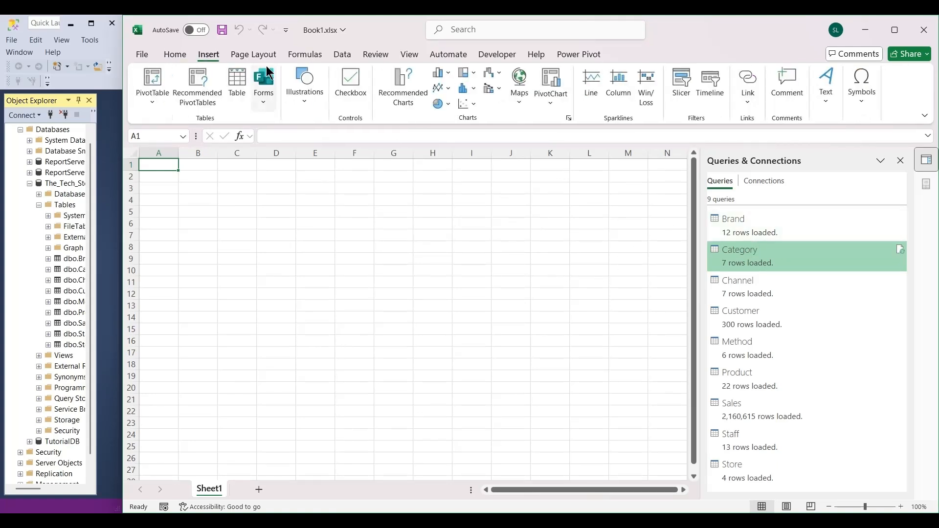
{"action": "left_click", "coordinate": [161, 109]}
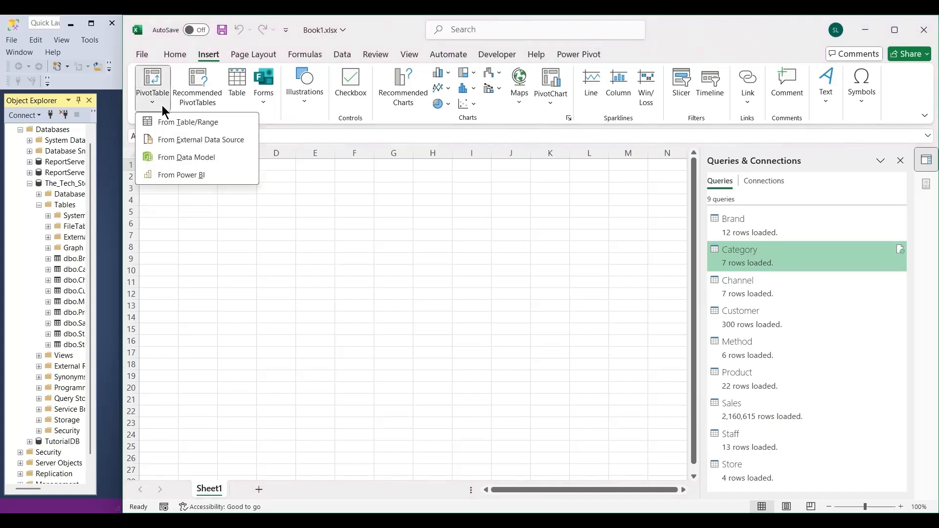
{"action": "left_click", "coordinate": [187, 160]}
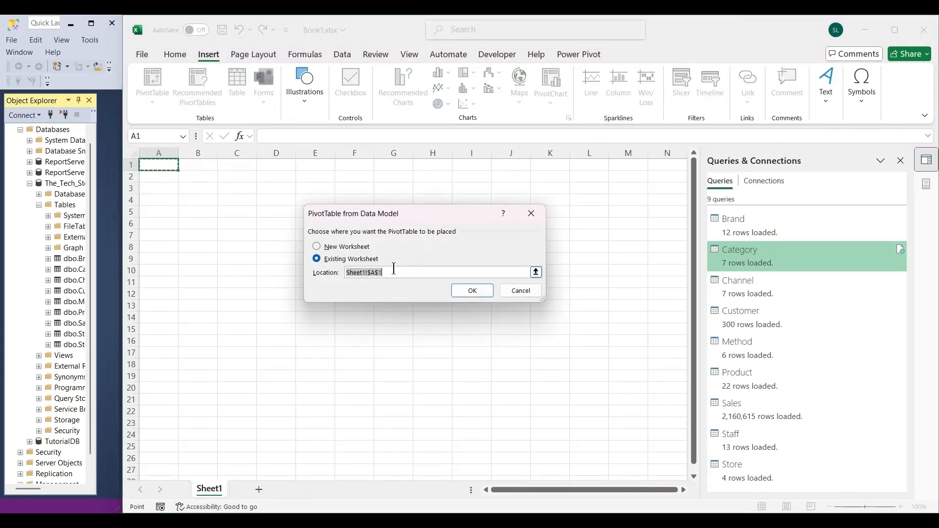
{"action": "left_click", "coordinate": [472, 292]}
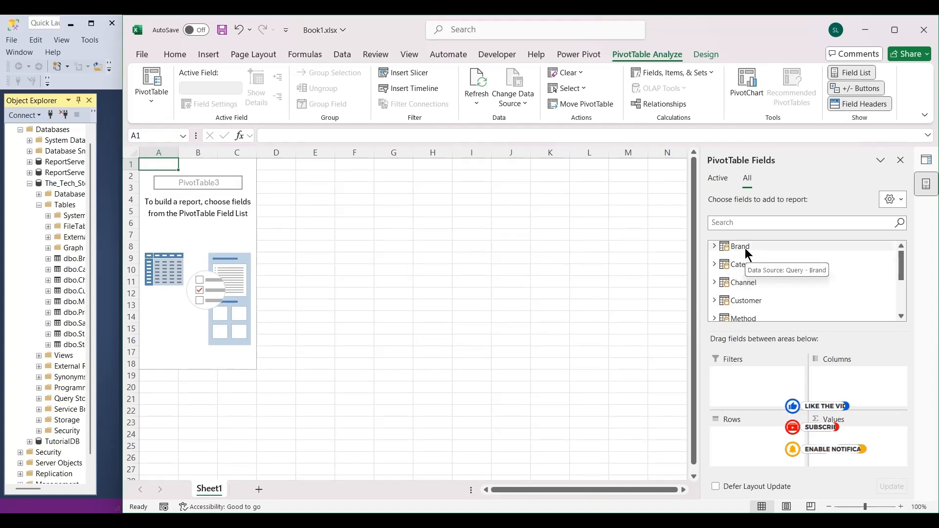
Look through the PivotTable fields of the Brand, Category, Channel, Sales and Product tables.
{"action": "left_click", "coordinate": [715, 247]}
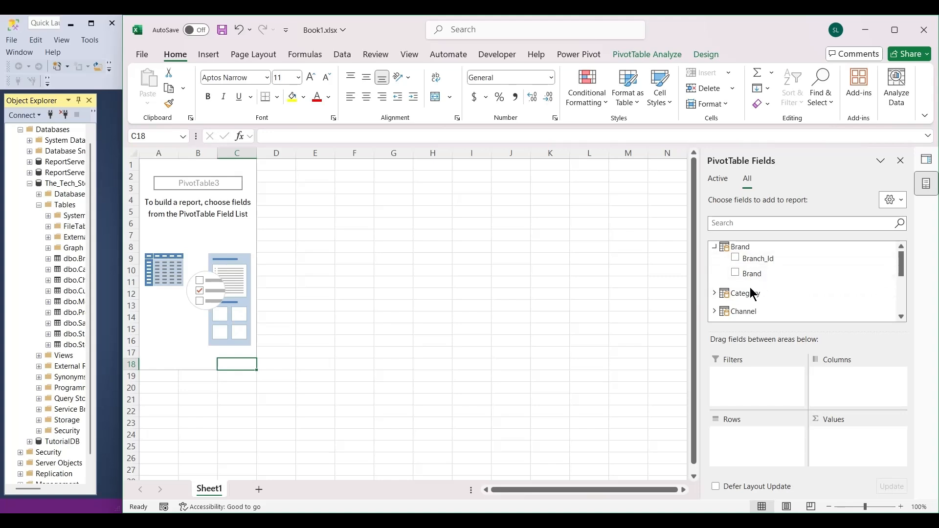
{"action": "left_click", "coordinate": [714, 293]}
{"action": "scroll", "coordinate": [802, 299], "scroll_direction": "down", "scroll_amount": 1}
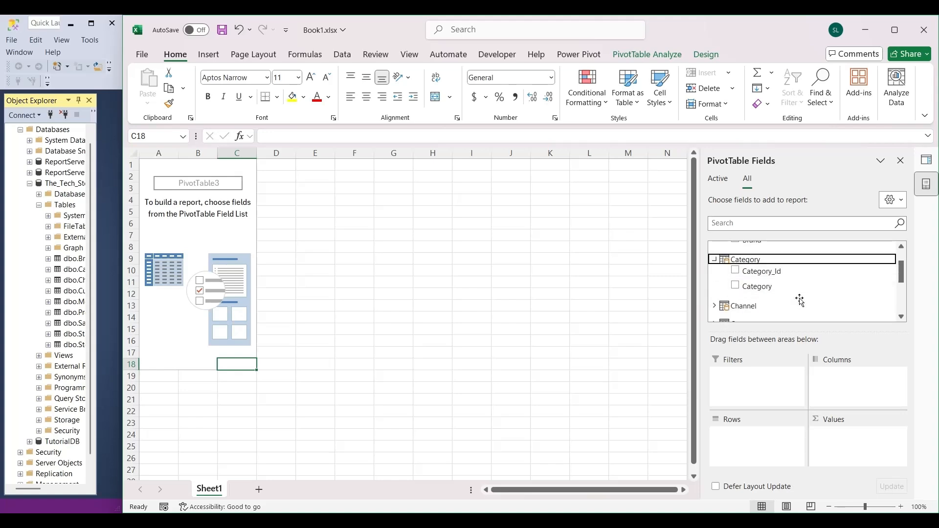
{"action": "left_click", "coordinate": [714, 309]}
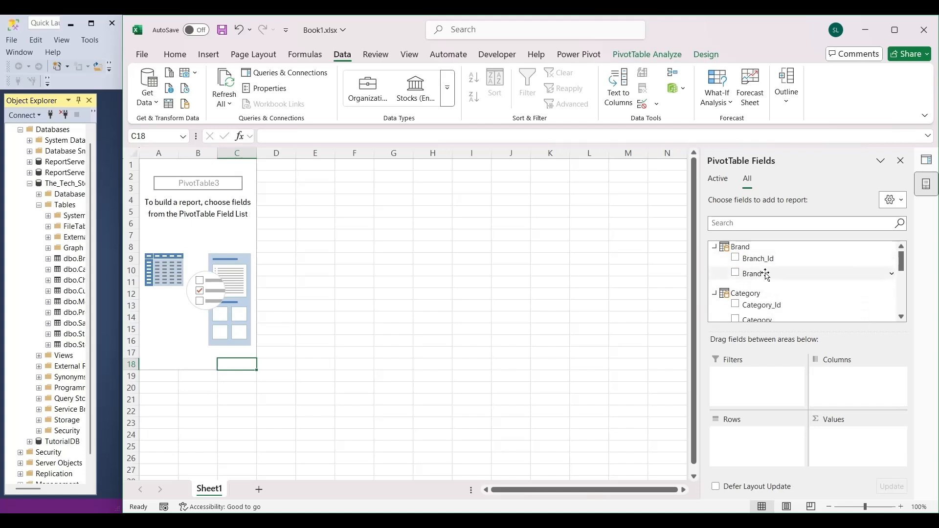
{"action": "scroll", "coordinate": [783, 299], "scroll_direction": "down", "scroll_amount": 2}
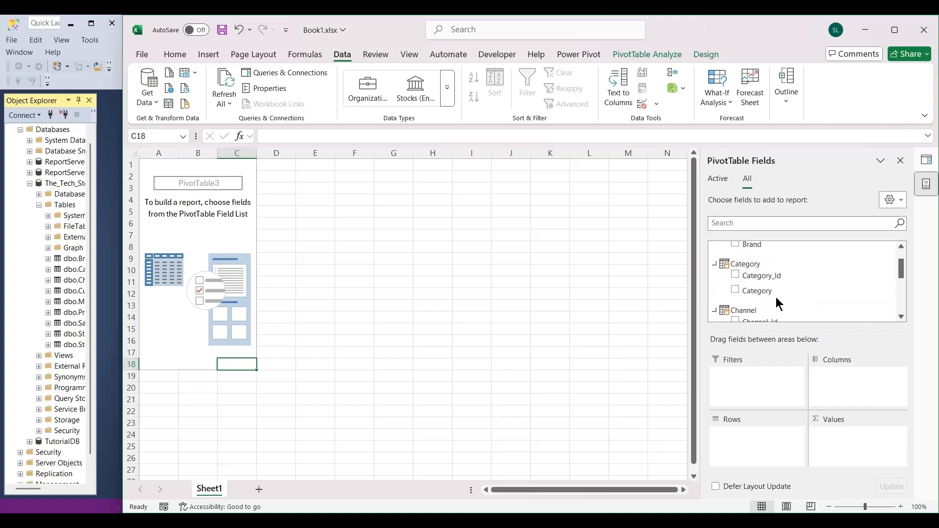
{"action": "scroll", "coordinate": [790, 288], "scroll_direction": "down", "scroll_amount": 8}
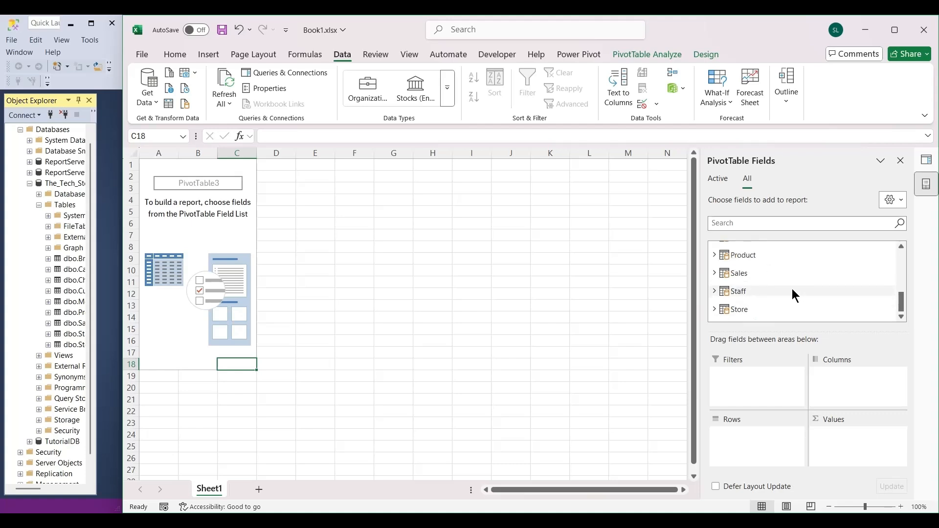
{"action": "left_click", "coordinate": [714, 273]}
{"action": "scroll", "coordinate": [812, 294], "scroll_direction": "down", "scroll_amount": 6}
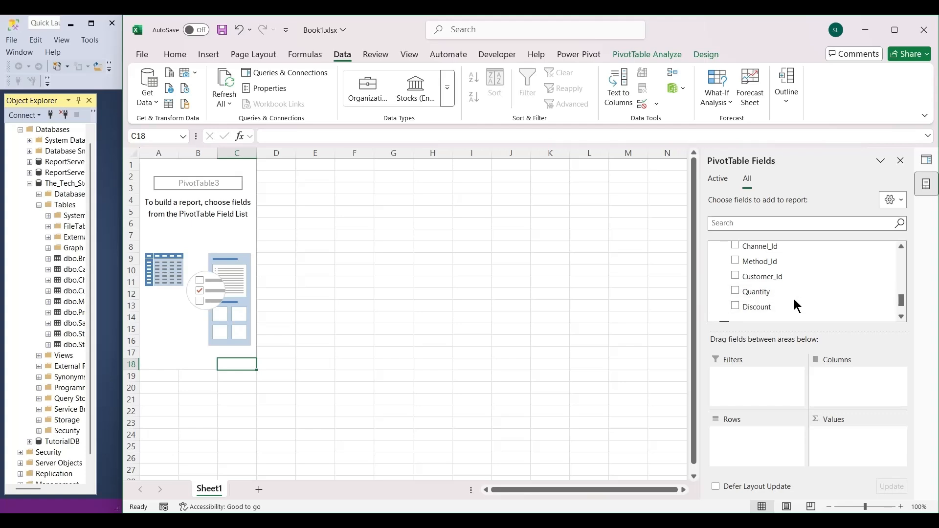
{"action": "scroll", "coordinate": [802, 293], "scroll_direction": "up", "scroll_amount": 4}
{"action": "scroll", "coordinate": [792, 286], "scroll_direction": "down", "scroll_amount": 4}
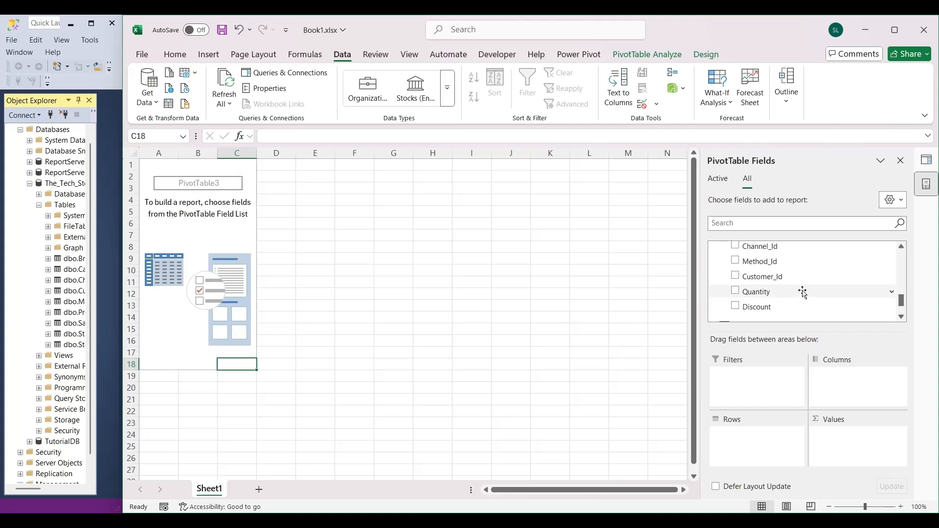
{"action": "scroll", "coordinate": [802, 293], "scroll_direction": "down", "scroll_amount": 2}
{"action": "scroll", "coordinate": [803, 293], "scroll_direction": "up", "scroll_amount": 7}
{"action": "scroll", "coordinate": [802, 288], "scroll_direction": "up", "scroll_amount": 1}
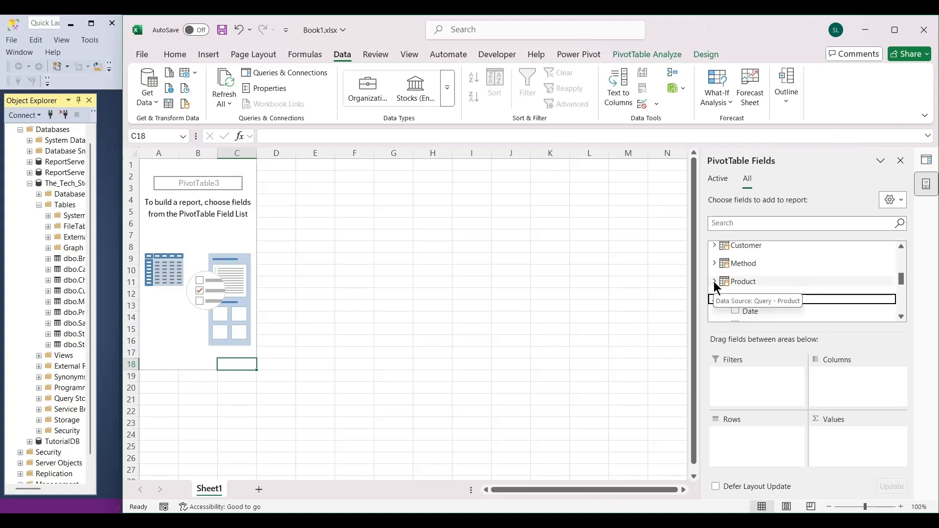
{"action": "left_click", "coordinate": [714, 280]}
{"action": "scroll", "coordinate": [805, 291], "scroll_direction": "down", "scroll_amount": 1}
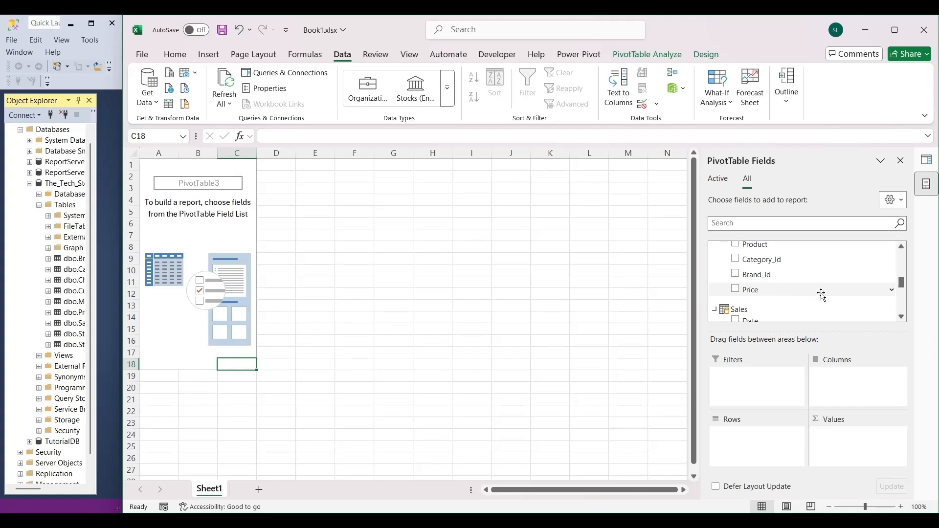
{"action": "scroll", "coordinate": [820, 293], "scroll_direction": "up", "scroll_amount": 1}
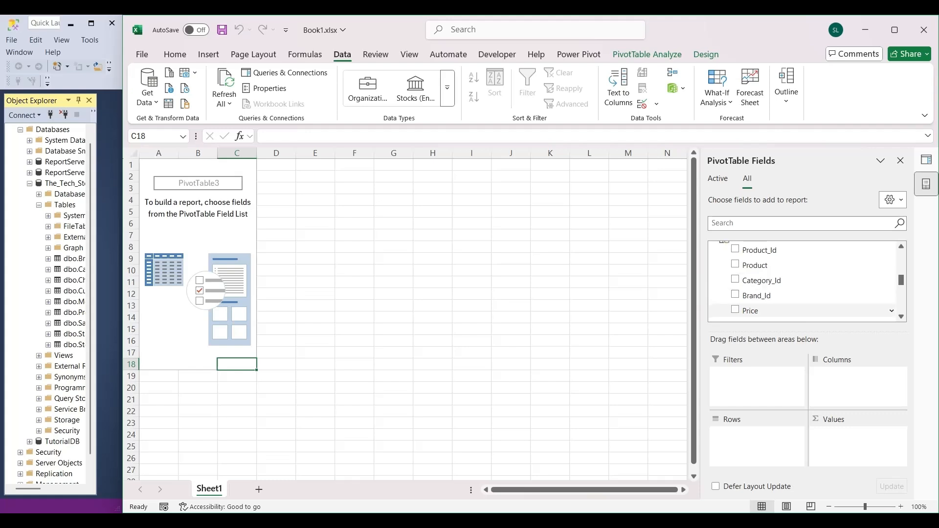
Open the data model in Power Pivot and add a column named Sales to the Sales table.
{"action": "left_click", "coordinate": [679, 88]}
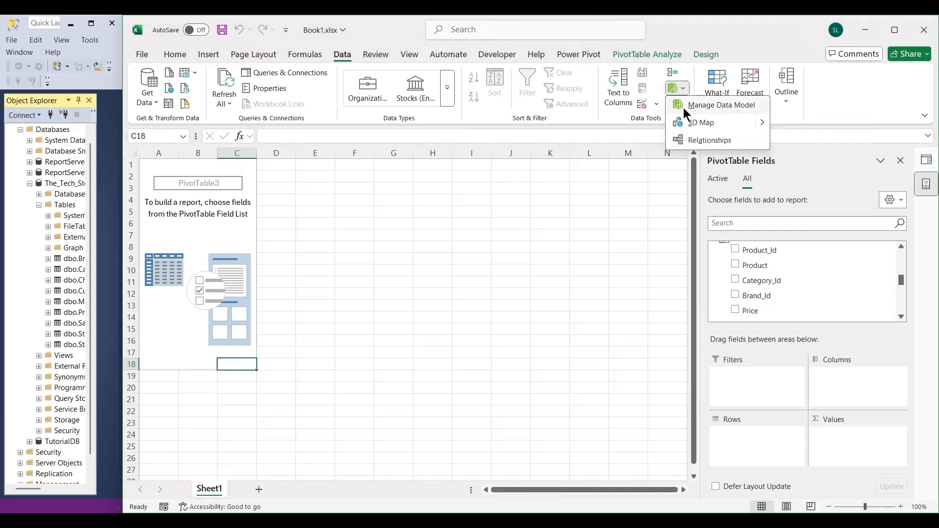
{"action": "left_click", "coordinate": [718, 107]}
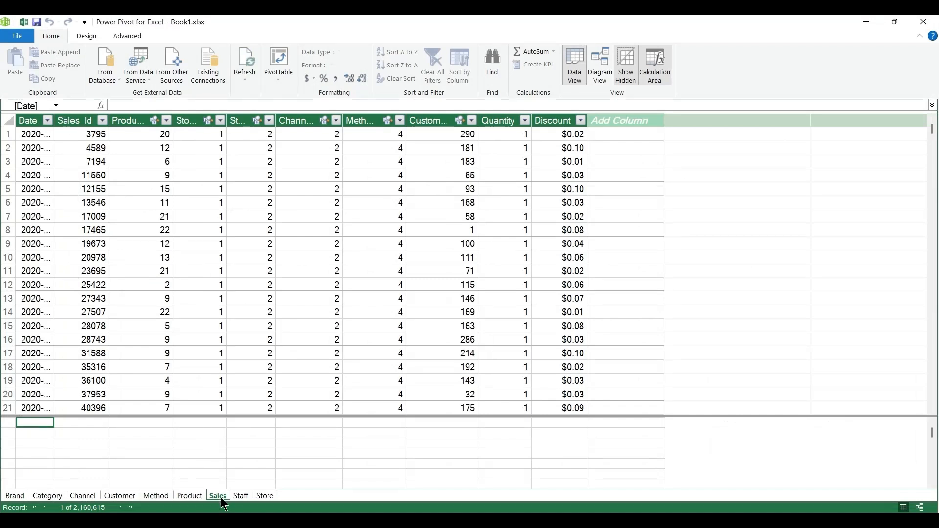
{"action": "left_click", "coordinate": [614, 118]}
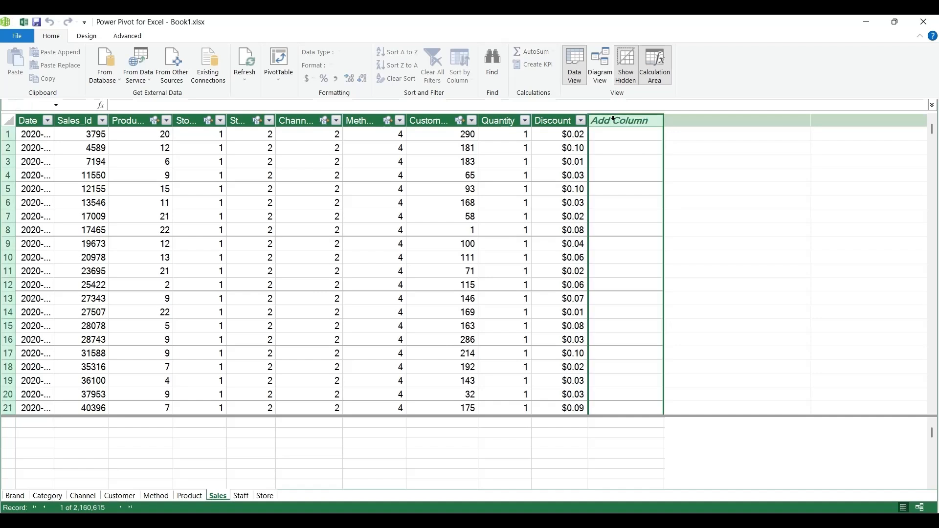
{"action": "double_click", "coordinate": [613, 119]}
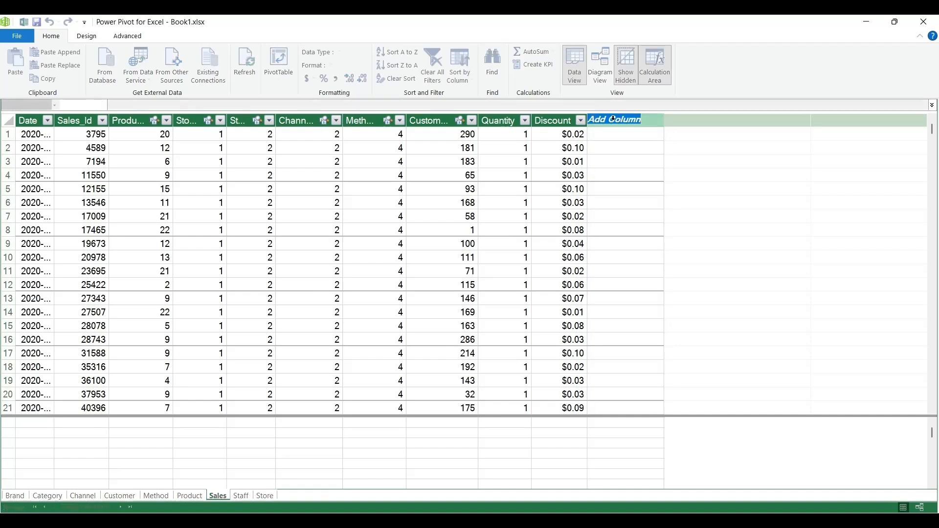
{"action": "type", "text": "S"}
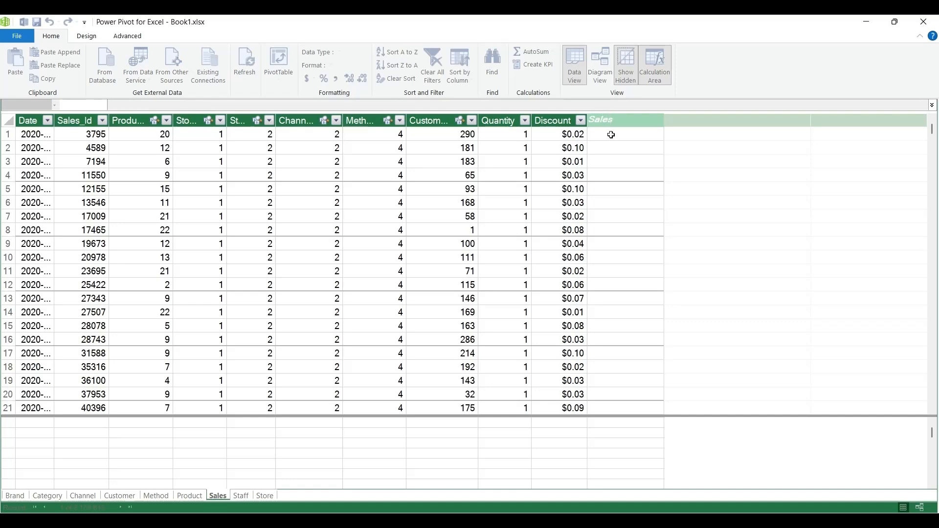
{"action": "type", "text": "ales"}
{"action": "left_click", "coordinate": [611, 135]}
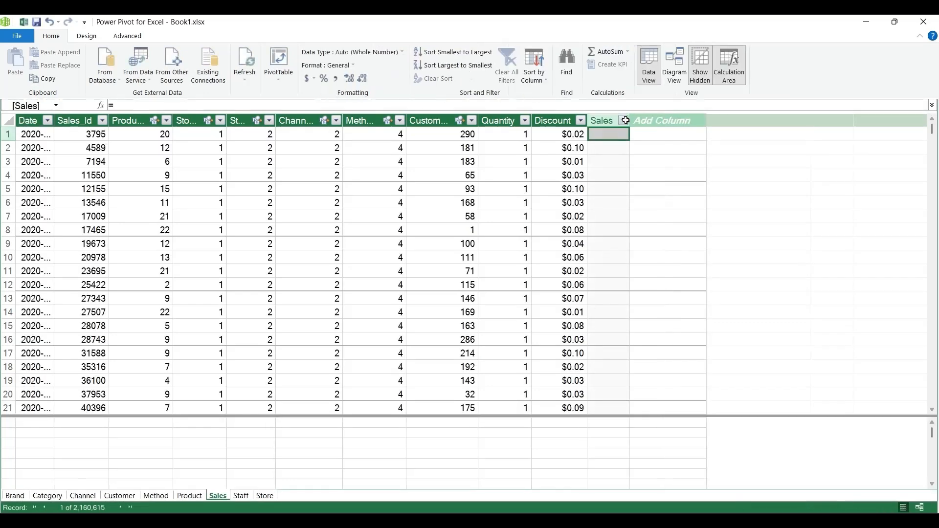
Define the Sales column of the Sales table with the formula =related('Product'[Price])*[Quantity].
{"action": "left_click", "coordinate": [625, 120]}
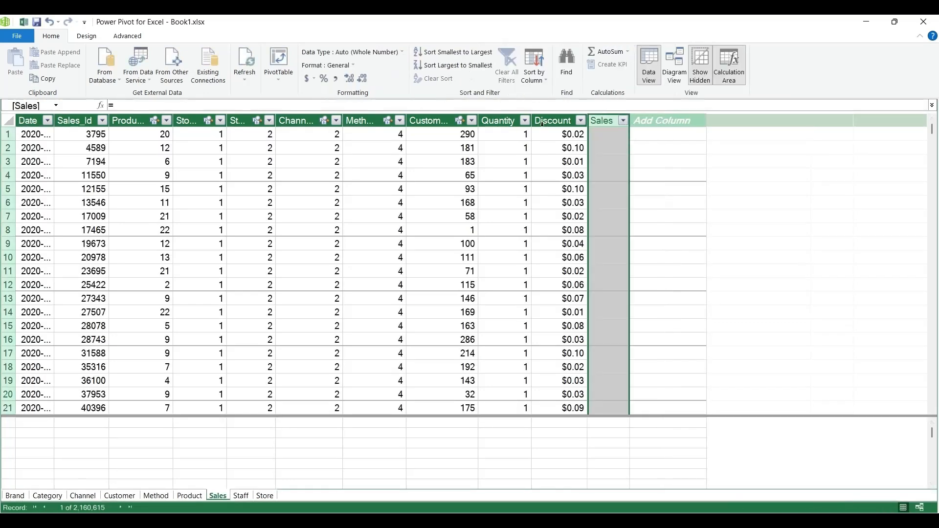
{"action": "left_click", "coordinate": [306, 104]}
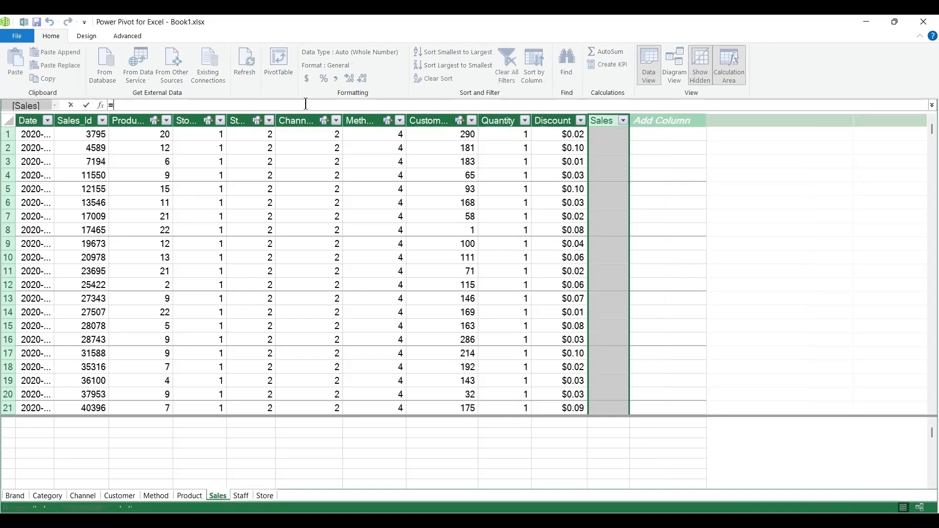
{"action": "type", "text": "=re"}
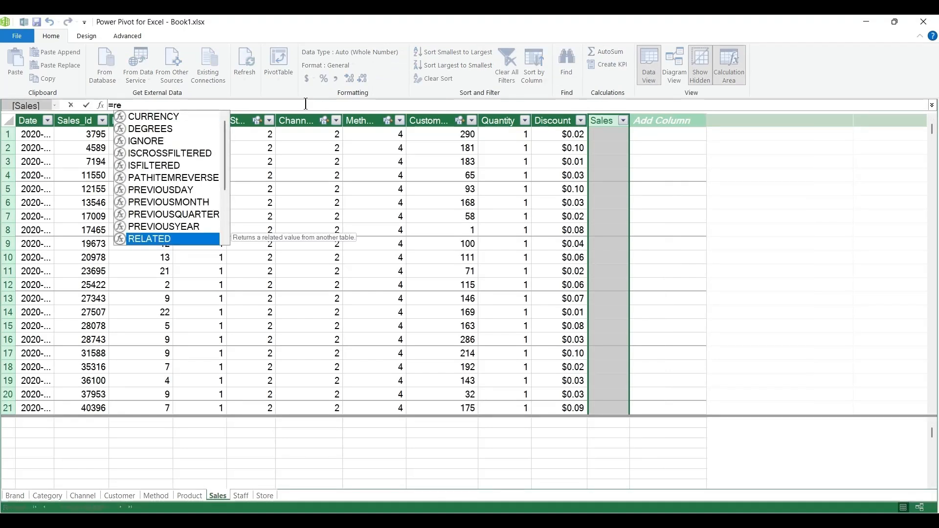
{"action": "type", "text": "lated"}
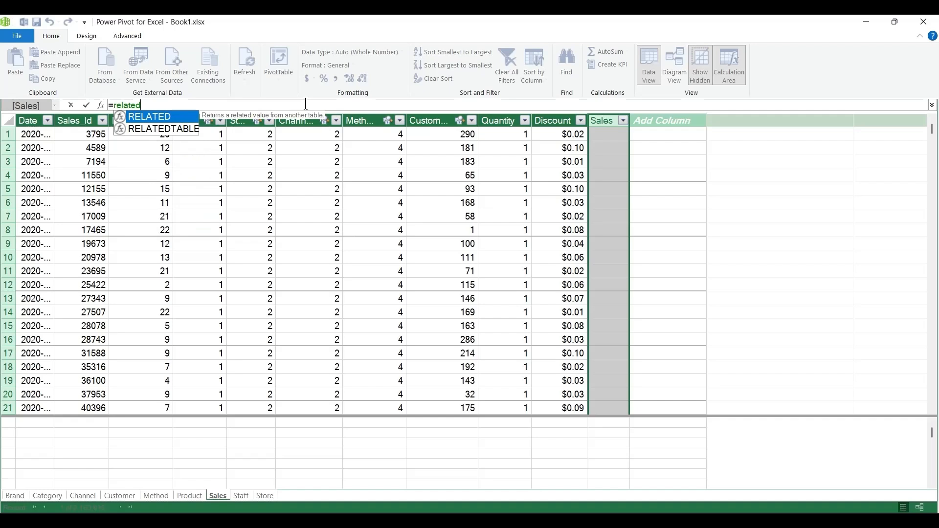
{"action": "type", "text": "("}
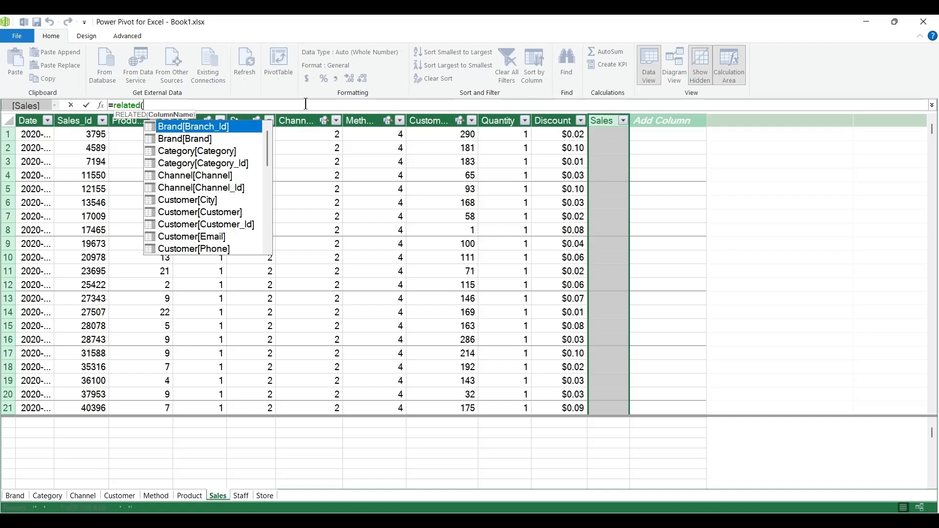
{"action": "type", "text": "pri"}
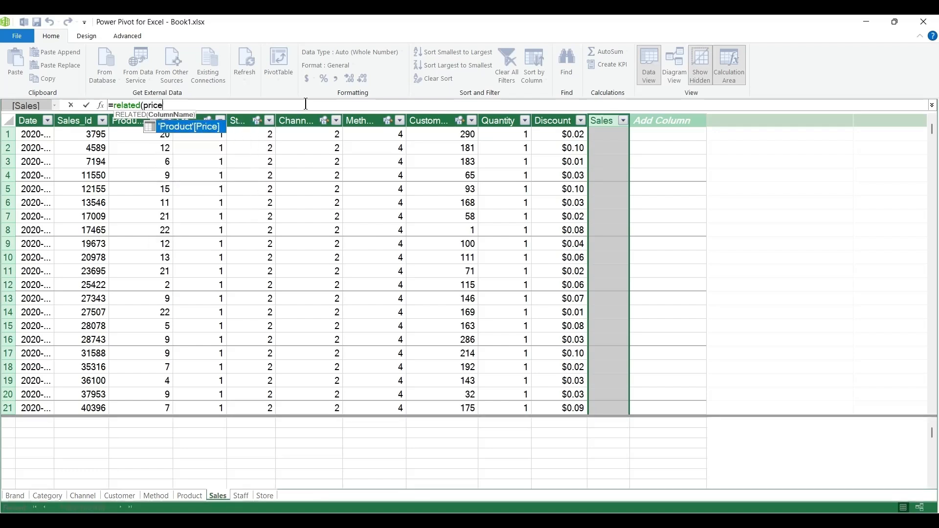
{"action": "type", "text": "ce"}
{"action": "double_click", "coordinate": [191, 123]}
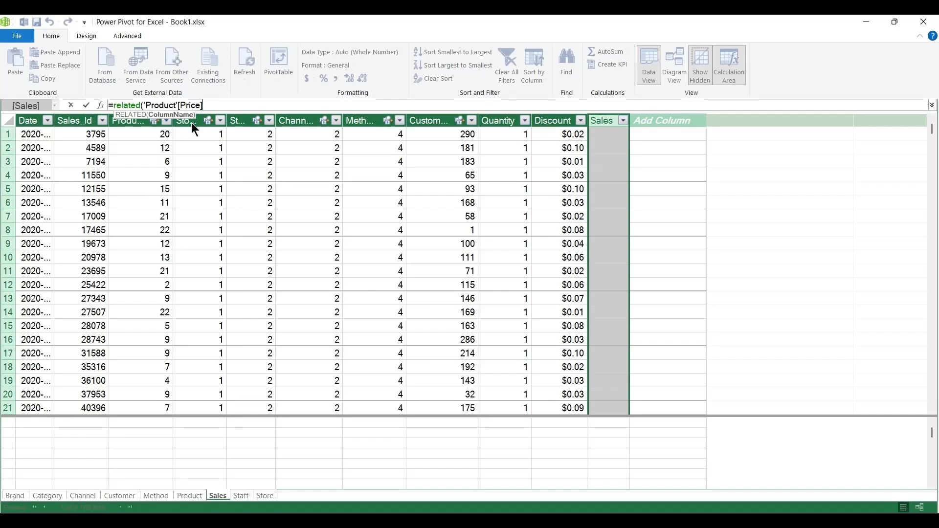
{"action": "type", "text": ")"}
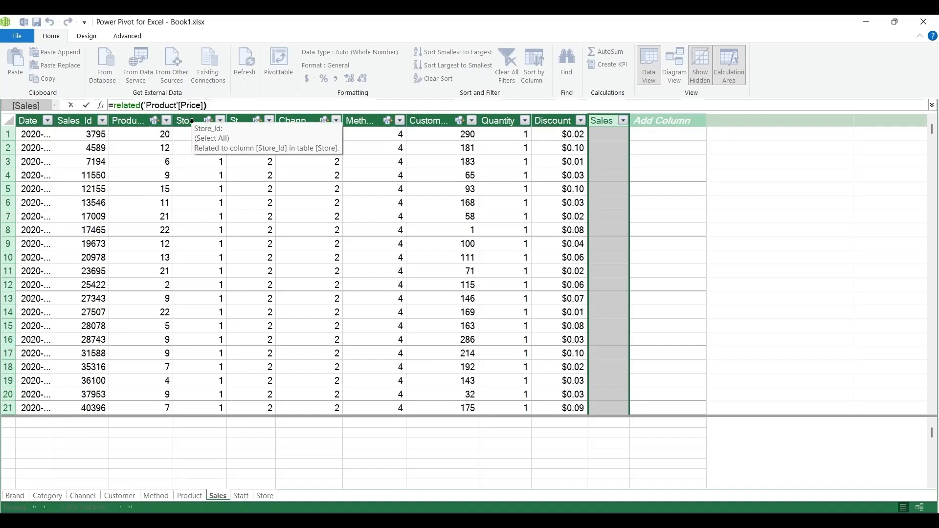
{"action": "type", "text": "*"}
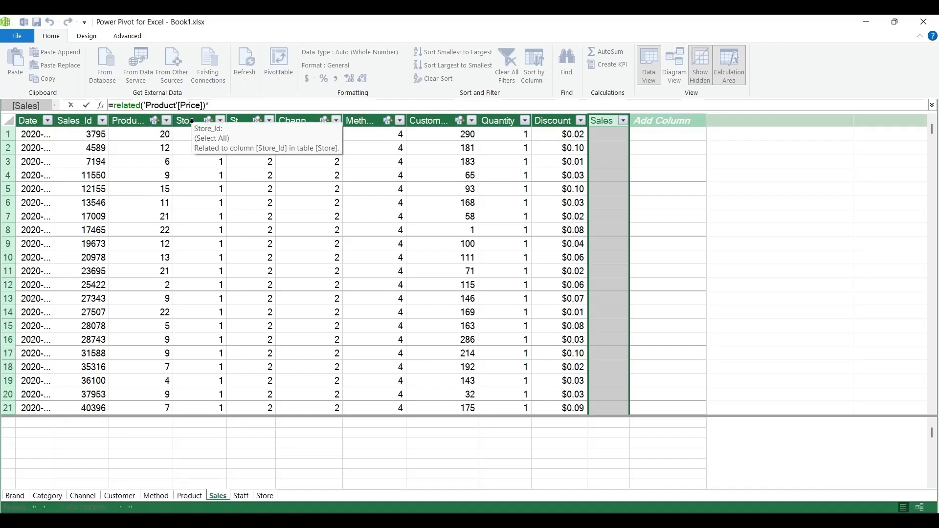
{"action": "type", "text": "quna"}
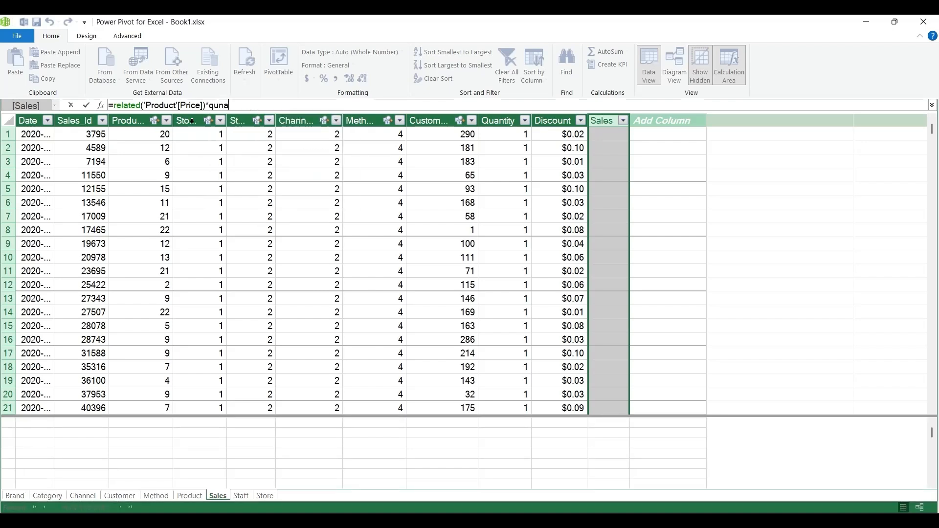
{"action": "key", "text": "BackSpace"}
{"action": "key", "text": "BackSpace"}
{"action": "type", "text": "a"}
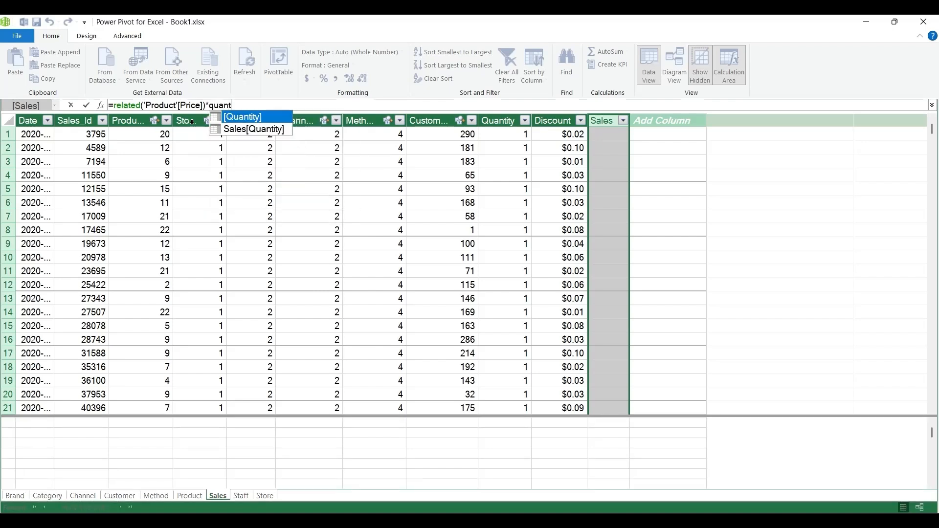
{"action": "type", "text": "nt"}
{"action": "double_click", "coordinate": [258, 117]}
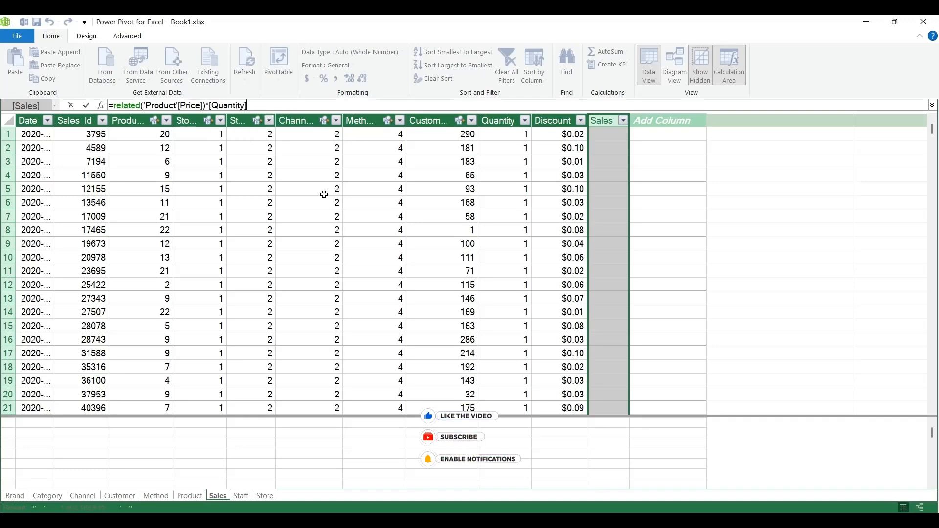
{"action": "key", "text": "Return"}
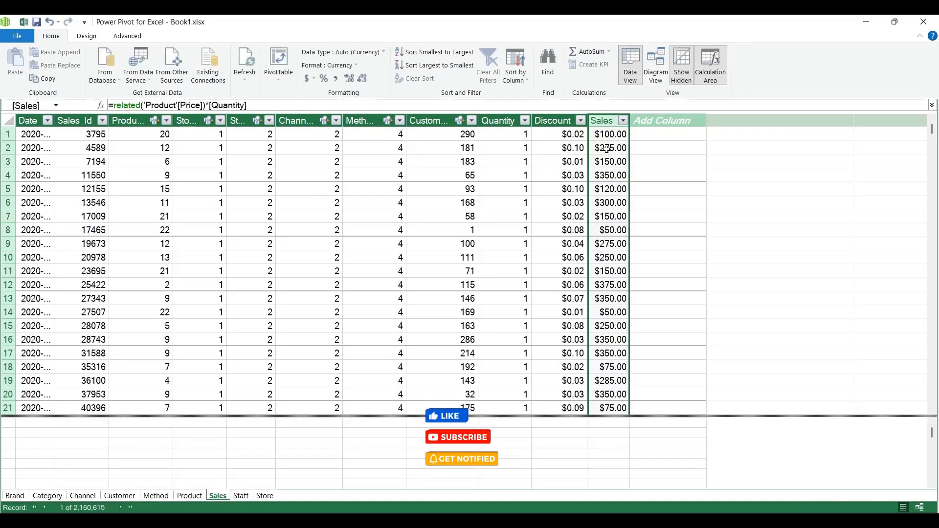
Check the calculated Sales column and close the Power Pivot window to return to the workbook.
{"action": "left_click", "coordinate": [614, 135]}
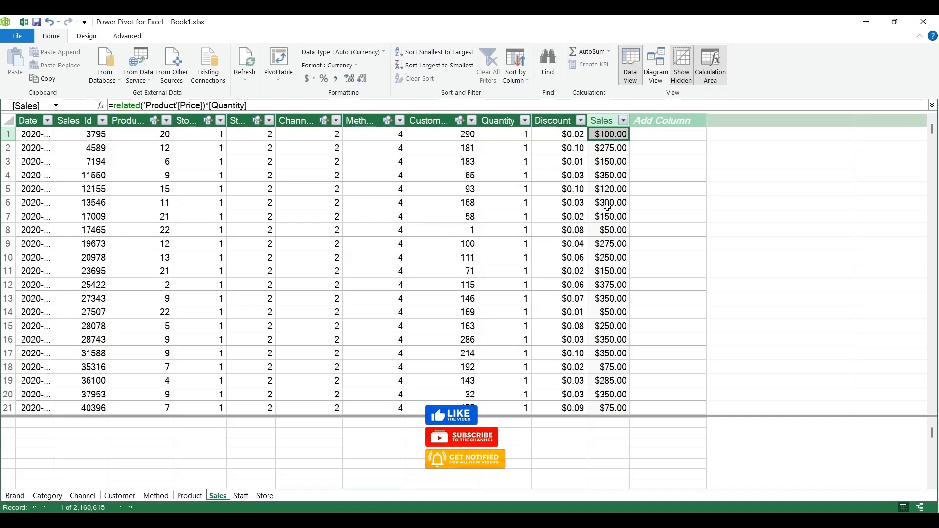
{"action": "left_click", "coordinate": [601, 121]}
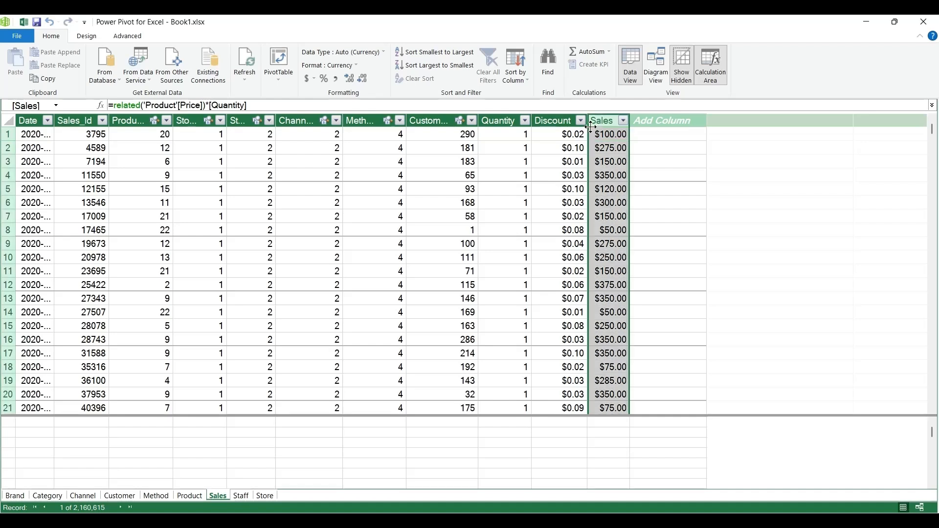
{"action": "left_click", "coordinate": [924, 22]}
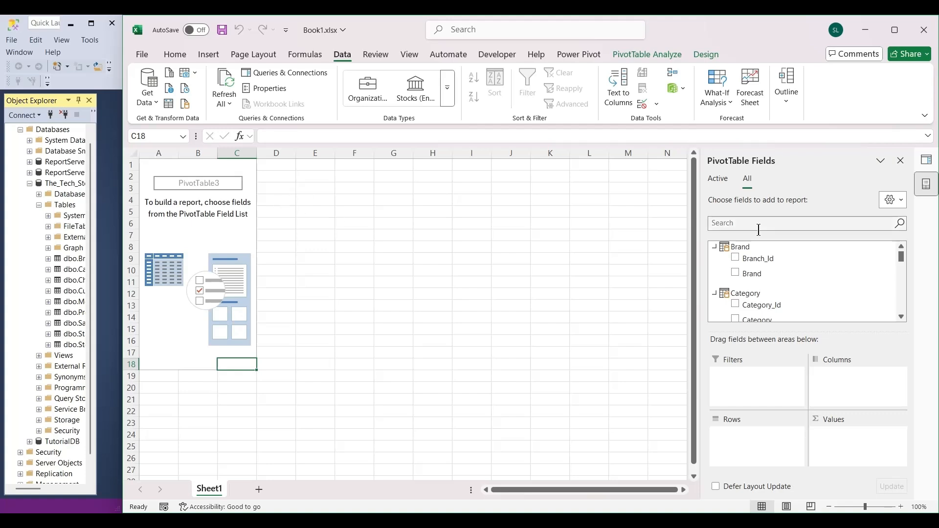
Add the Product table's Price to the PivotTable values and the Brand table's Brand to the rows.
{"action": "left_click_drag", "start_coordinate": [904, 261], "coordinate": [905, 315]}
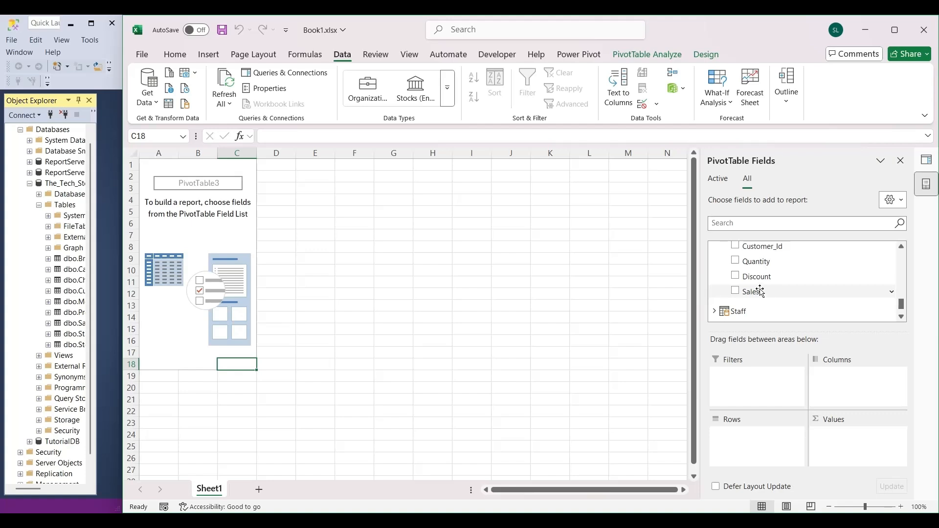
{"action": "scroll", "coordinate": [760, 305], "scroll_direction": "up", "scroll_amount": 3}
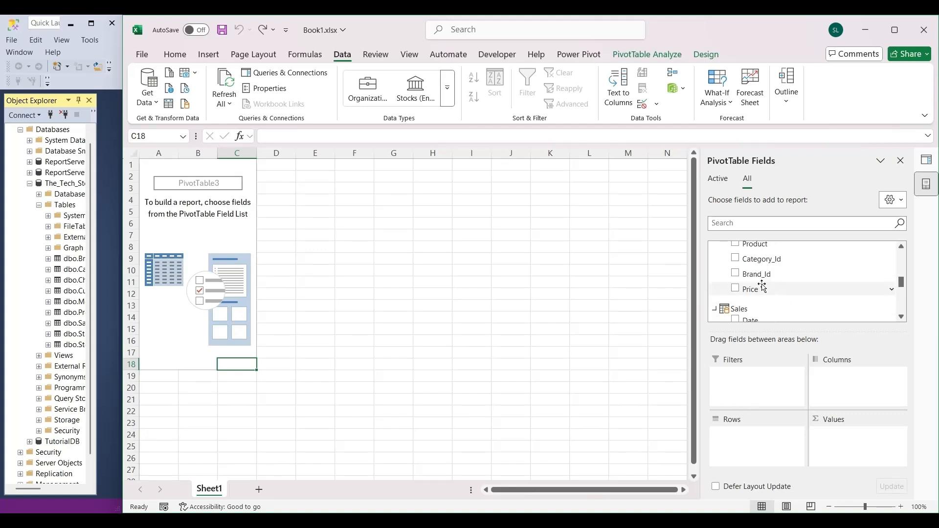
{"action": "left_click_drag", "start_coordinate": [752, 292], "coordinate": [841, 441]}
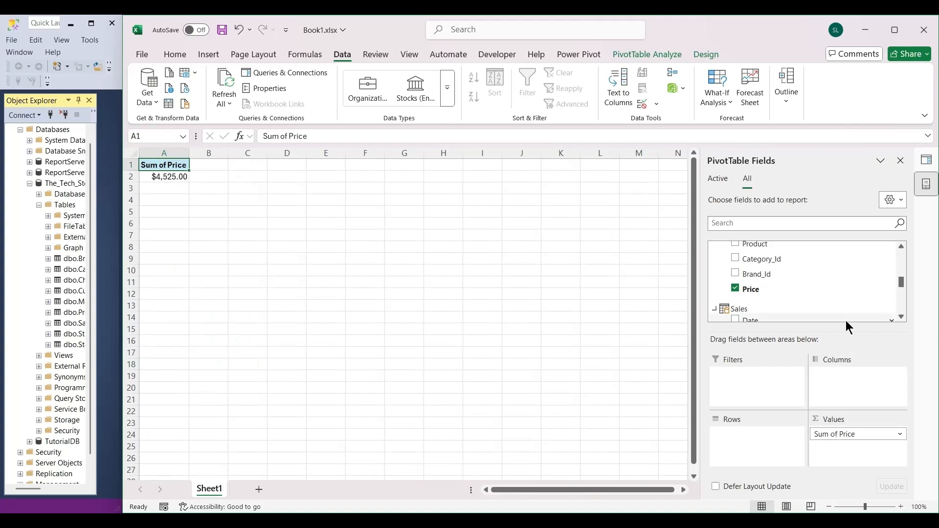
{"action": "scroll", "coordinate": [861, 293], "scroll_direction": "up", "scroll_amount": 5}
{"action": "left_click_drag", "start_coordinate": [772, 273], "coordinate": [764, 451]}
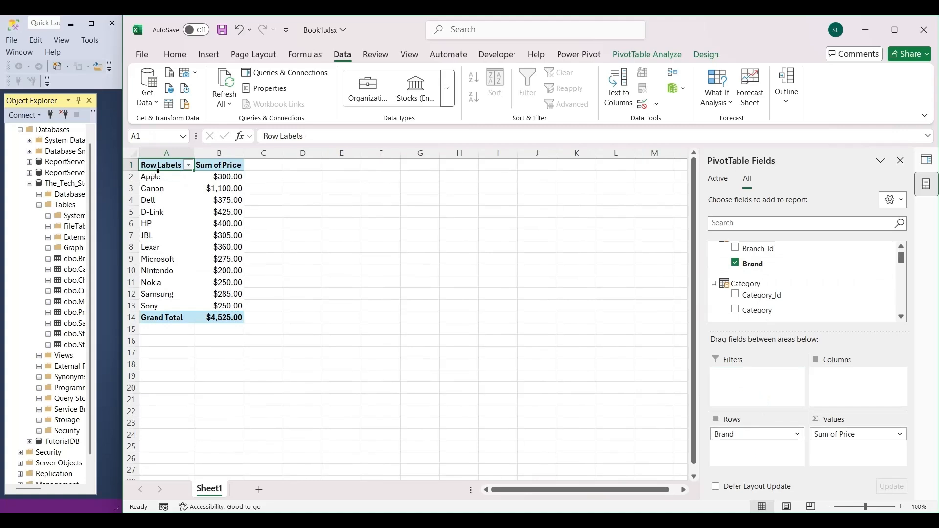
Rename the PivotTable's row header in A1 as Brand and its value header in B1 as Price.
{"action": "mouse_move", "coordinate": [205, 207]}
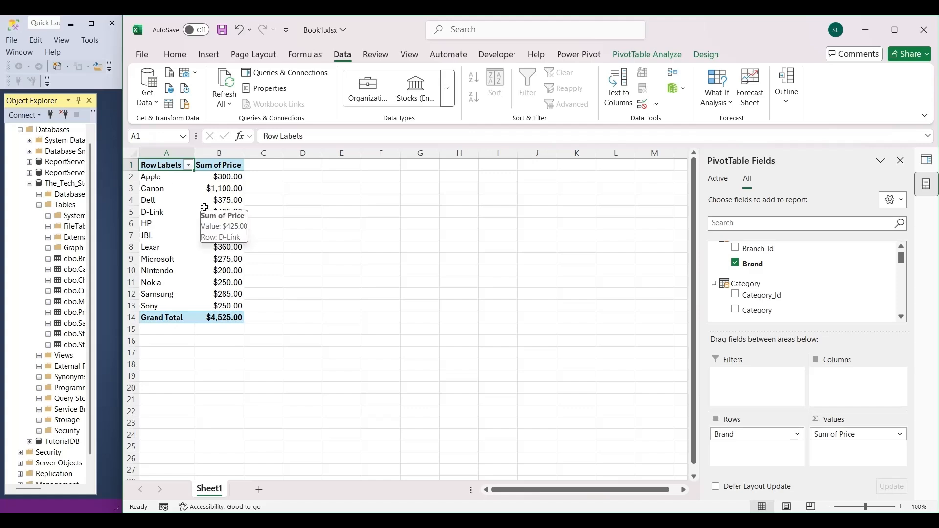
{"action": "type", "text": "Brand"}
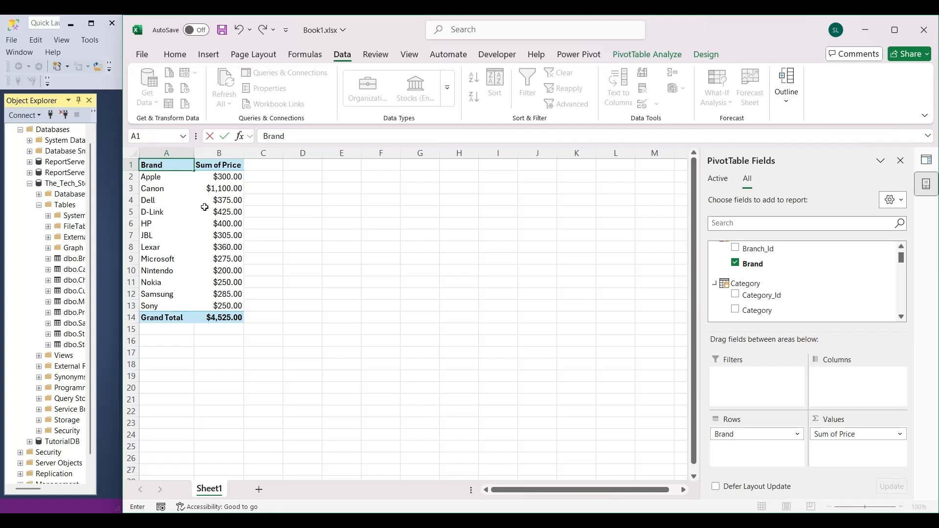
{"action": "key", "text": "Tab"}
{"action": "left_click_drag", "start_coordinate": [290, 136], "coordinate": [263, 136]}
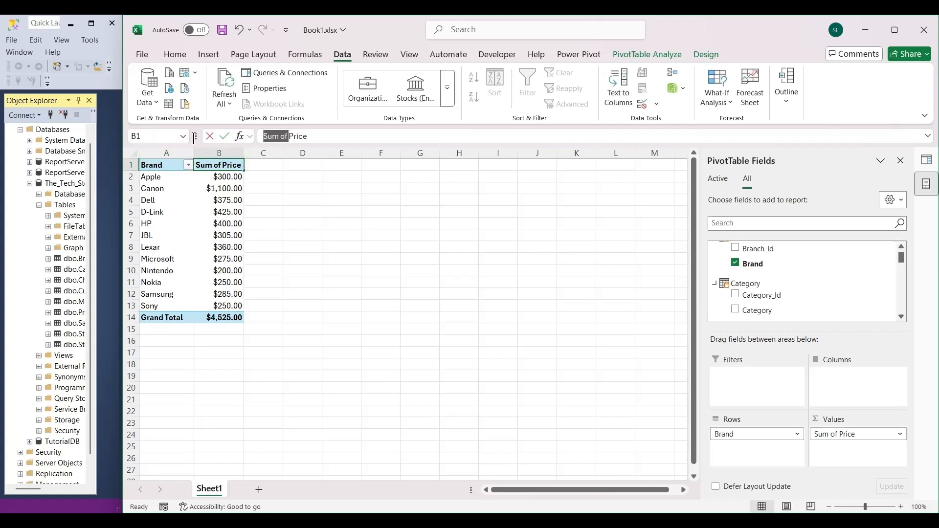
{"action": "key", "text": "BackSpace"}
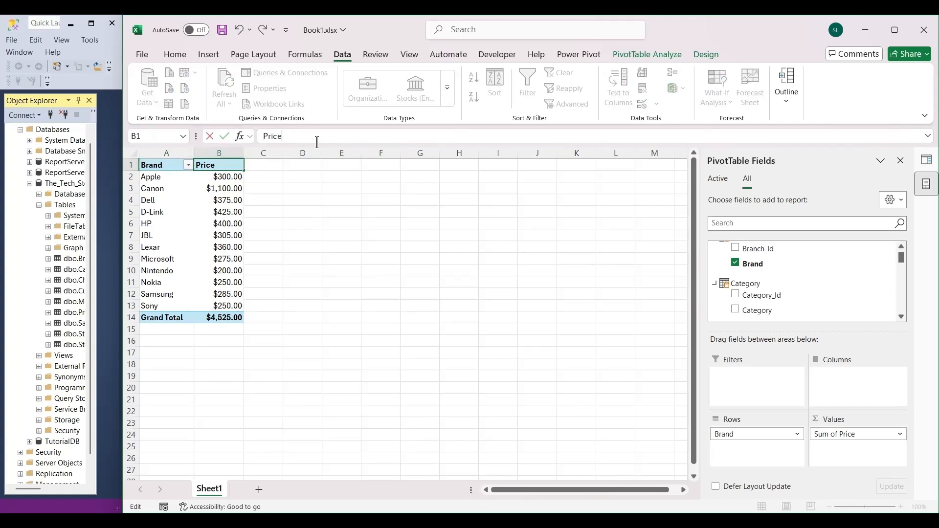
{"action": "key", "text": "Return"}
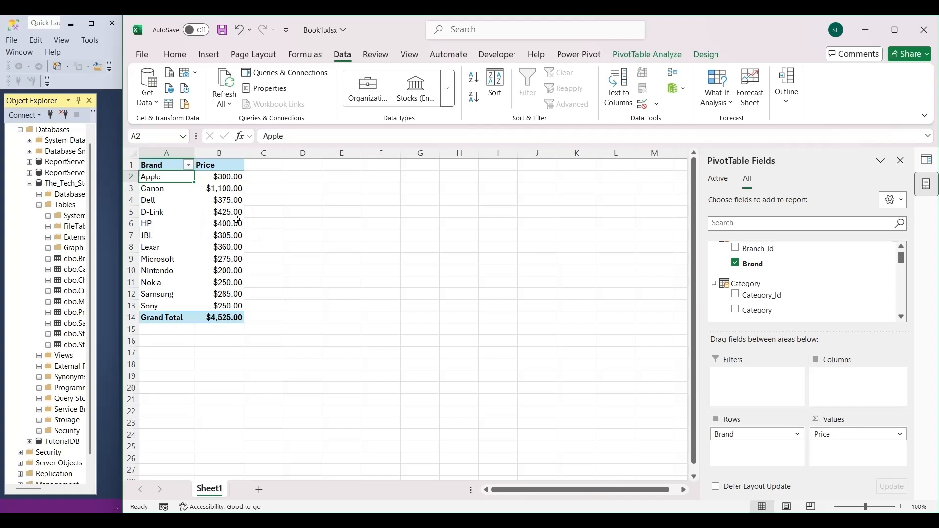
Add the Sales table's Date field to the PivotTable columns.
{"action": "mouse_move", "coordinate": [235, 221]}
{"action": "scroll", "coordinate": [851, 280], "scroll_direction": "up", "scroll_amount": 1}
{"action": "scroll", "coordinate": [852, 280], "scroll_direction": "down", "scroll_amount": 3}
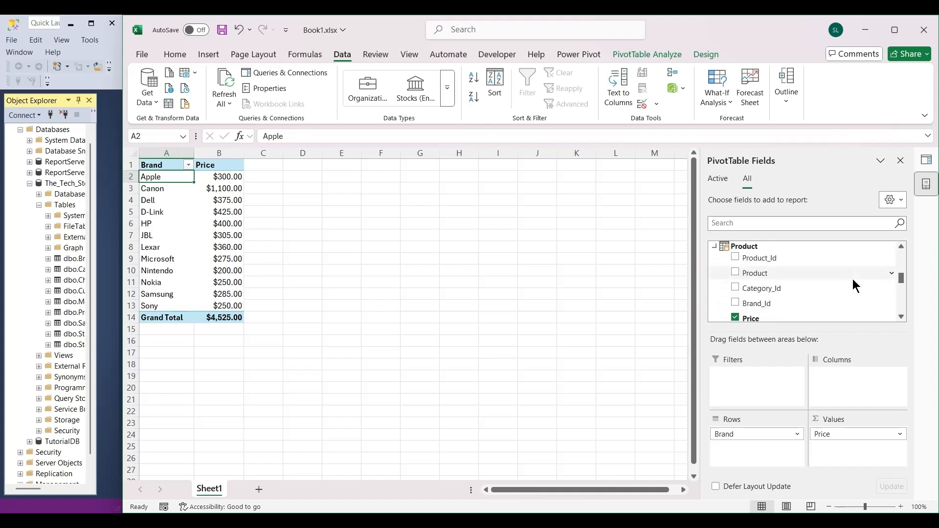
{"action": "scroll", "coordinate": [853, 278], "scroll_direction": "down", "scroll_amount": 3}
{"action": "scroll", "coordinate": [853, 279], "scroll_direction": "up", "scroll_amount": 1}
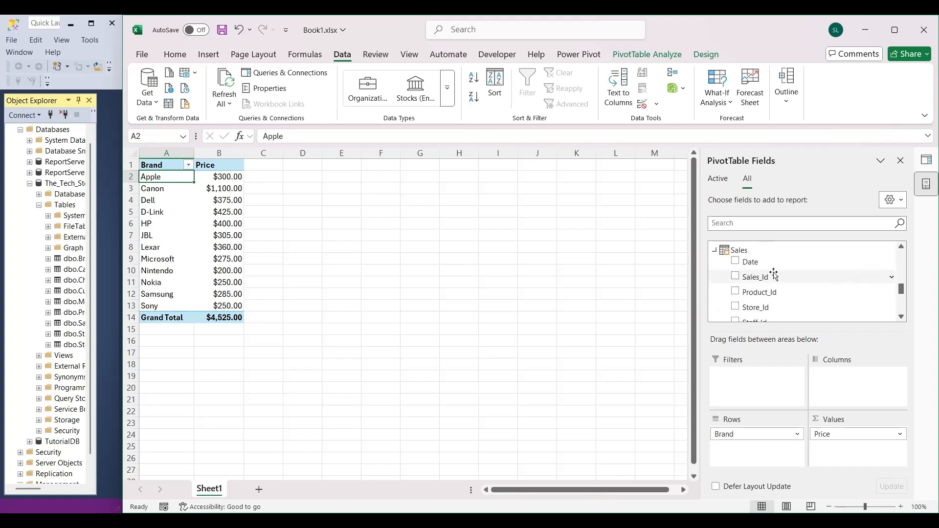
{"action": "left_click_drag", "start_coordinate": [769, 262], "coordinate": [858, 389]}
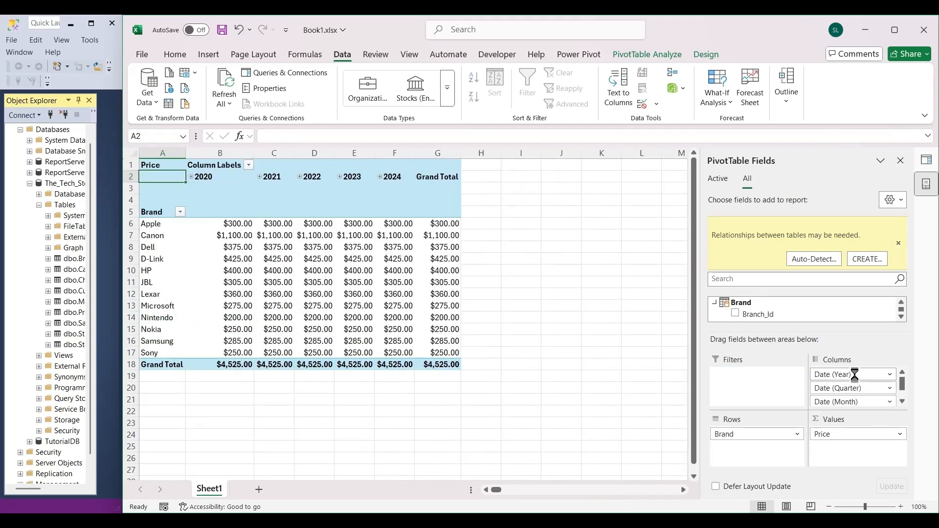
Remove Date (Quarter), Date (Month) and Date from the PivotTable columns, keeping only Date (Year).
{"action": "left_click", "coordinate": [887, 388]}
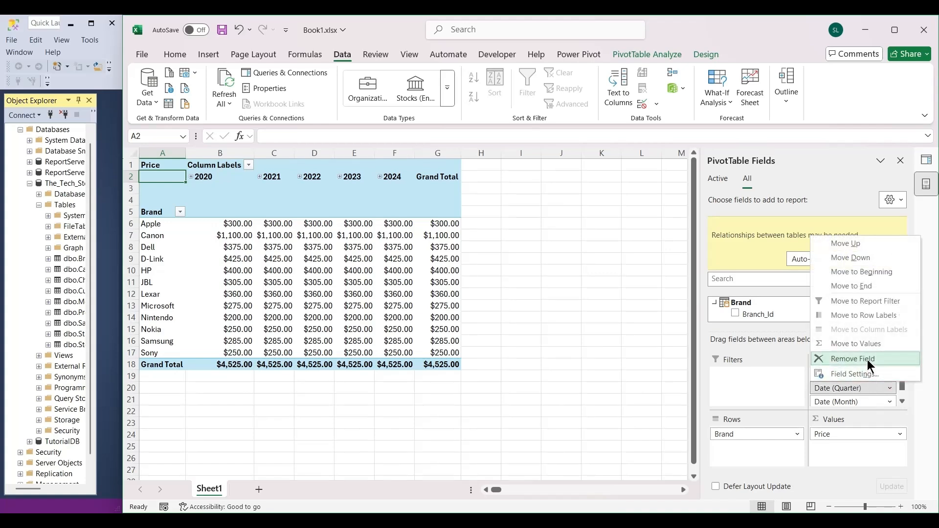
{"action": "left_click", "coordinate": [864, 360]}
{"action": "left_click", "coordinate": [865, 387]}
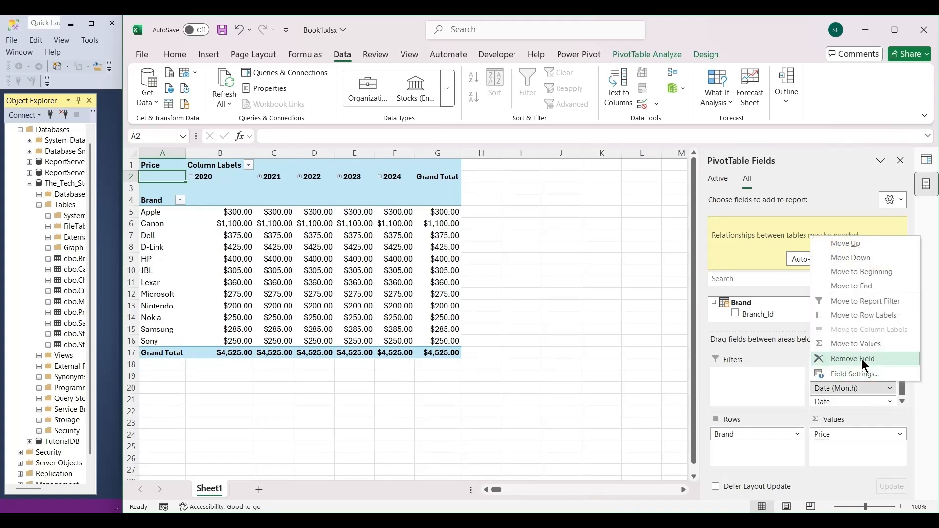
{"action": "left_click", "coordinate": [864, 360]}
{"action": "left_click", "coordinate": [865, 389]}
{"action": "left_click", "coordinate": [863, 362]}
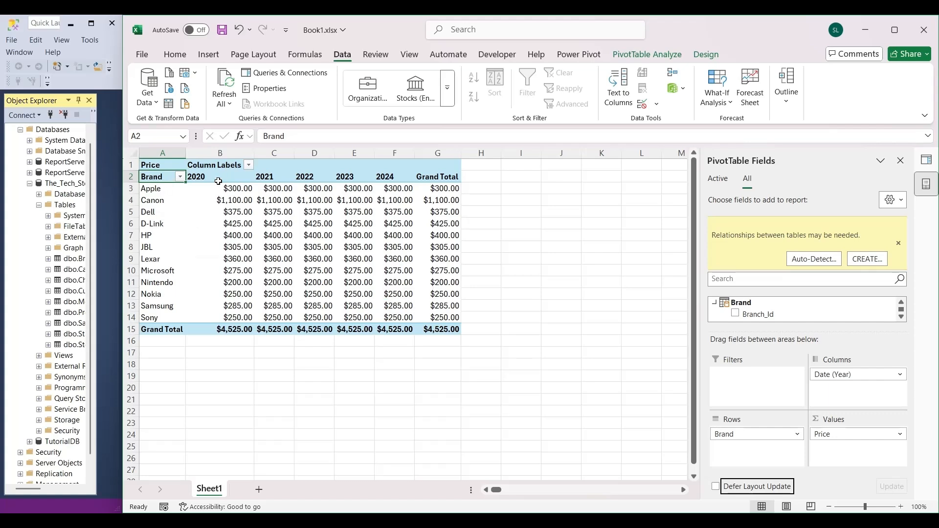
Rename the PivotTable's column header in B1 as Year and autofit the width of column B.
{"action": "left_click", "coordinate": [222, 166]}
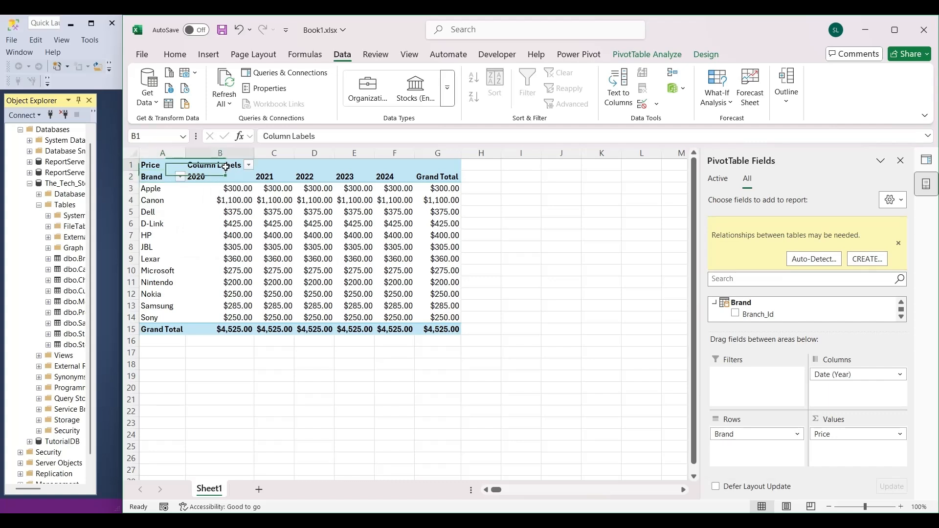
{"action": "type", "text": "Year"}
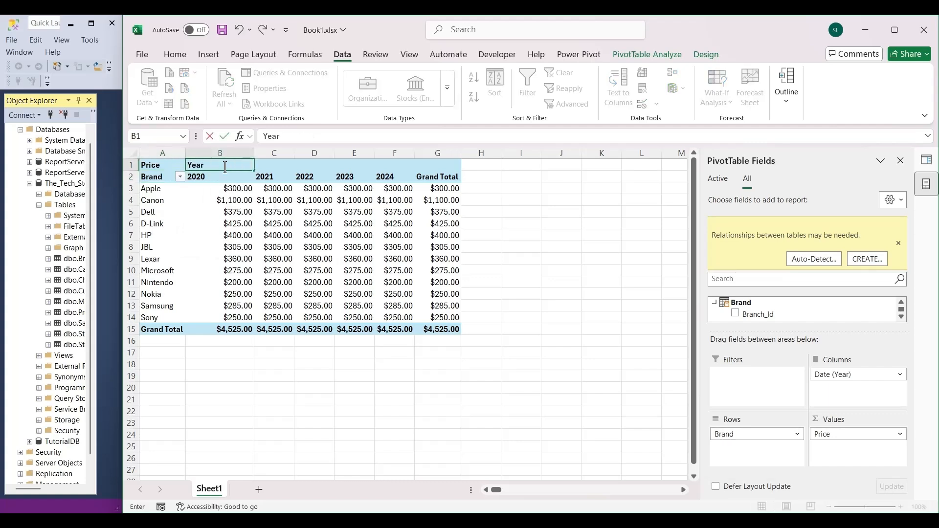
{"action": "key", "text": "Return"}
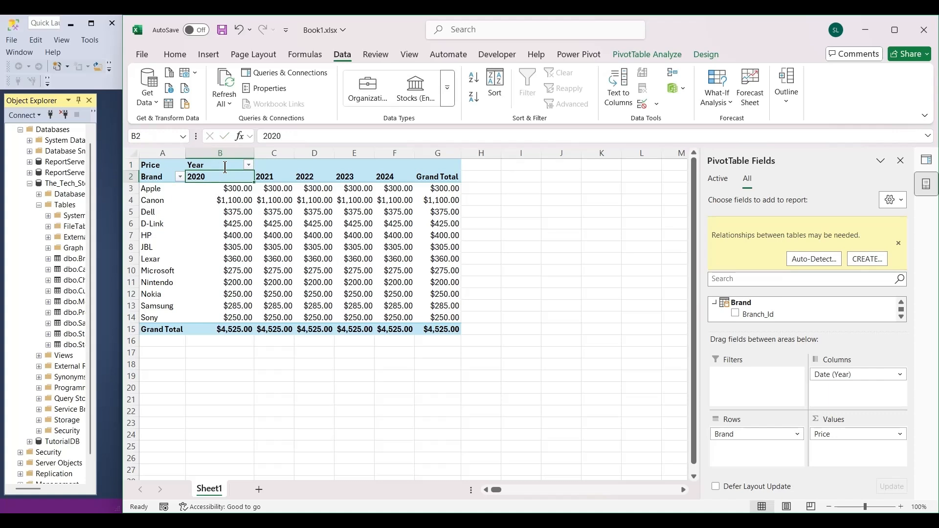
{"action": "double_click", "coordinate": [253, 152]}
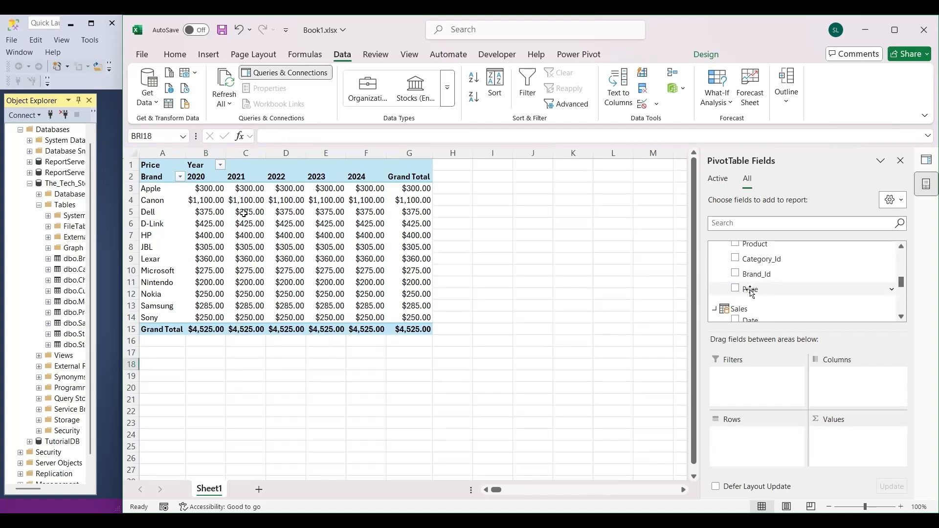
Place the Product table's Price field in the PivotTable values and the Brand table's Brand field in the rows.
{"action": "left_click_drag", "start_coordinate": [752, 292], "coordinate": [841, 441]}
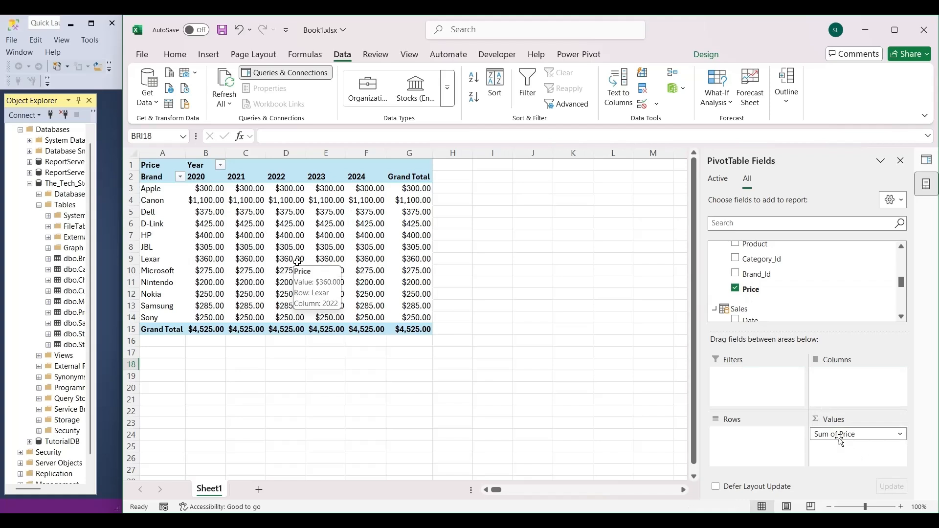
{"action": "scroll", "coordinate": [831, 294], "scroll_direction": "up", "scroll_amount": 4}
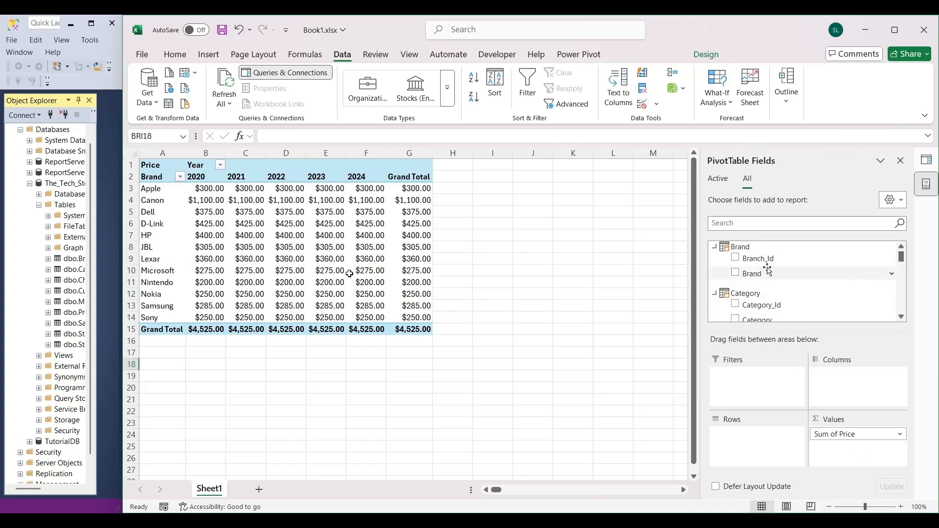
{"action": "left_click_drag", "start_coordinate": [751, 263], "coordinate": [753, 435]}
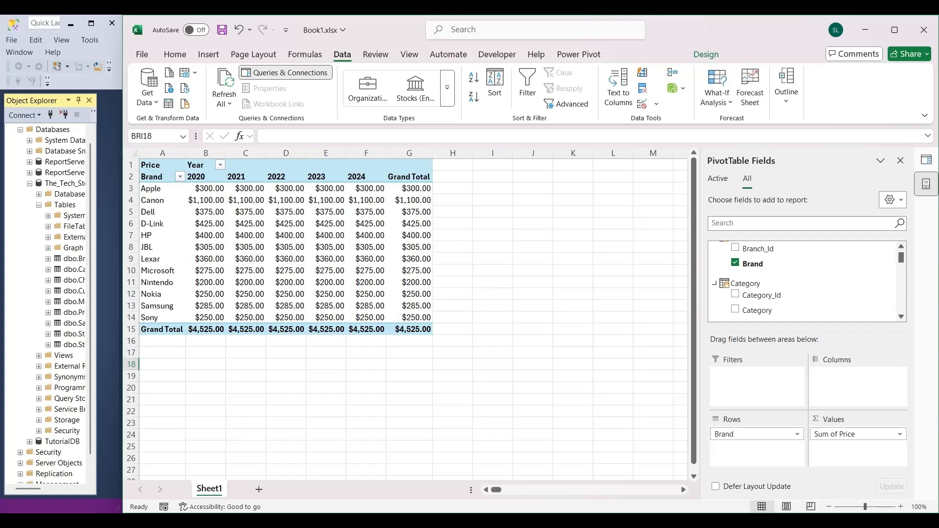
{"action": "left_click", "coordinate": [382, 210]}
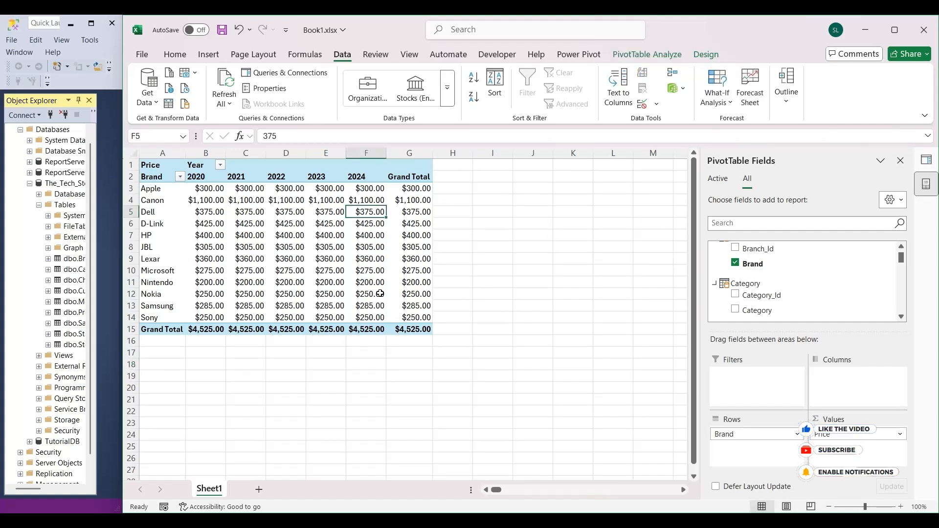
{"action": "mouse_move", "coordinate": [381, 293]}
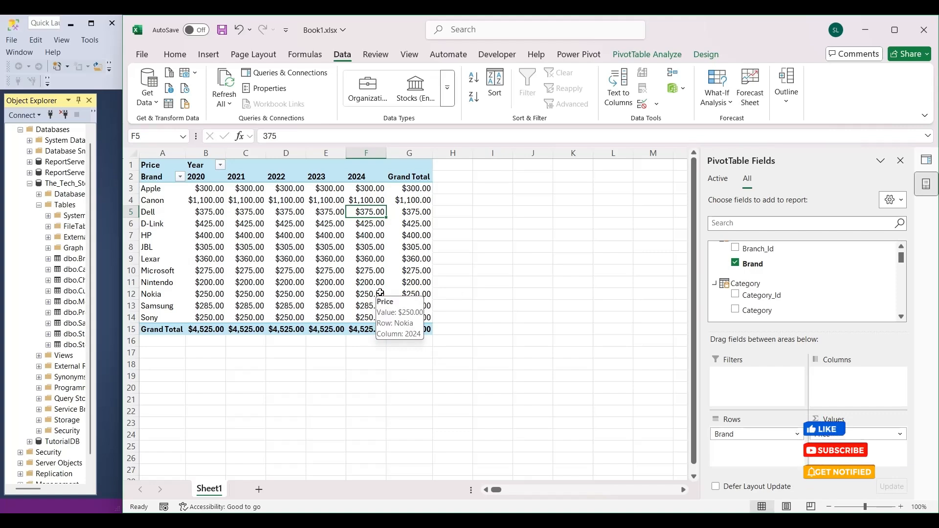
Insert a 2-D stacked column PivotChart based on the brand and year PivotTable.
{"action": "left_click", "coordinate": [288, 223]}
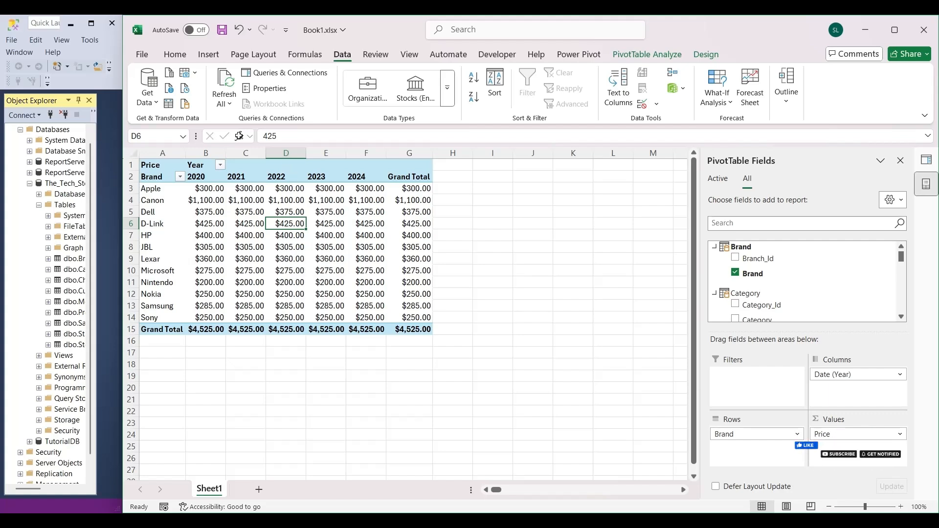
{"action": "left_click", "coordinate": [216, 55]}
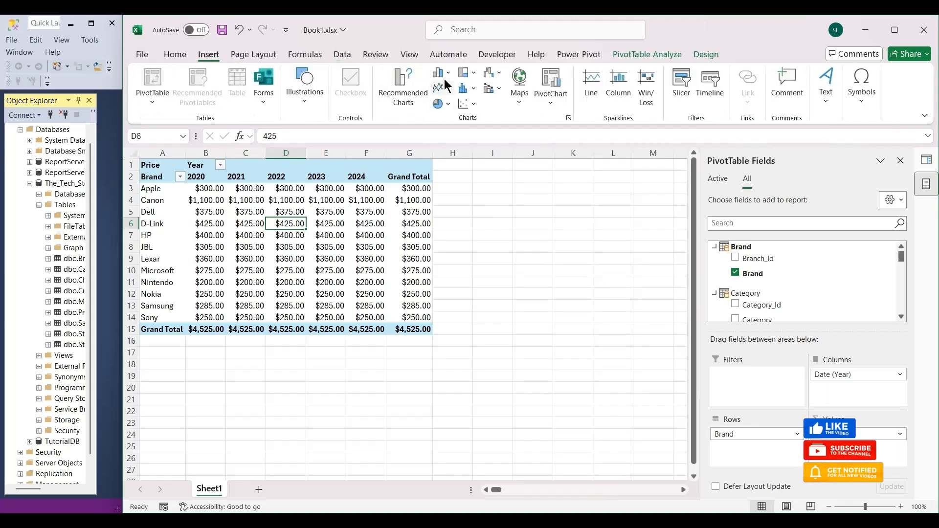
{"action": "left_click", "coordinate": [442, 74]}
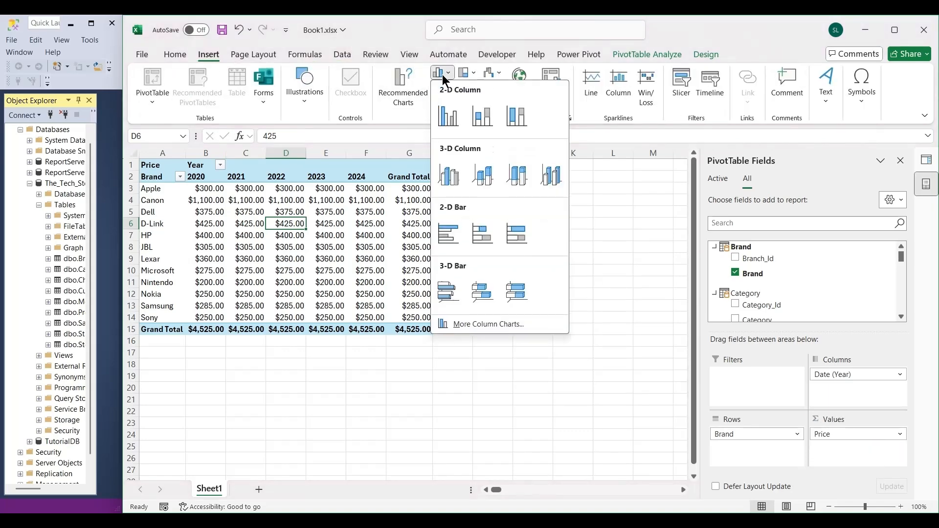
{"action": "left_click", "coordinate": [485, 126]}
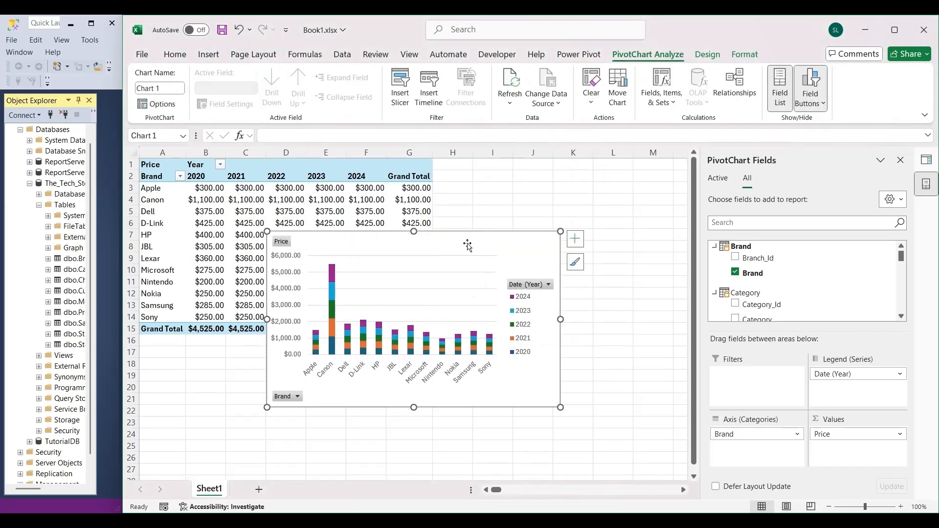
Move the PivotChart right to start near column G, and show the PivotTable field list again.
{"action": "double_click", "coordinate": [494, 235]}
{"action": "left_click_drag", "start_coordinate": [543, 245], "coordinate": [671, 258]}
{"action": "left_click", "coordinate": [341, 234]}
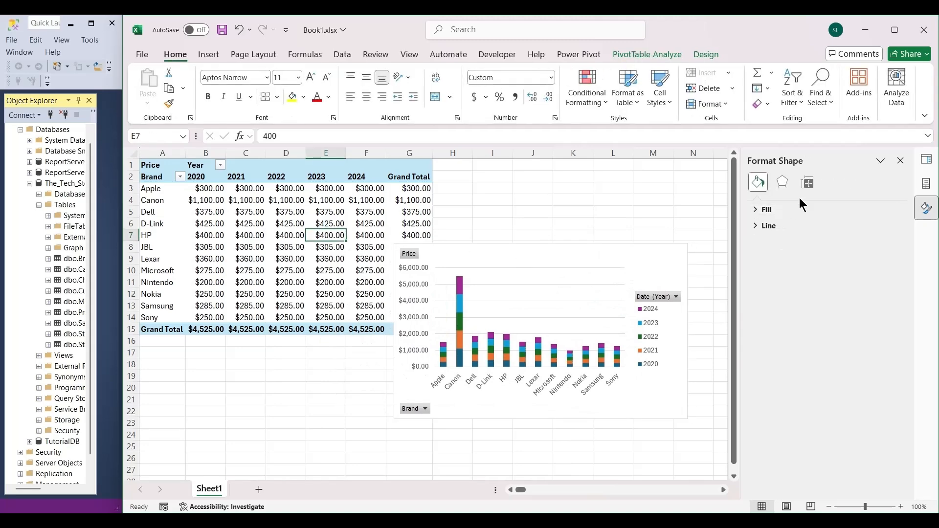
{"action": "left_click", "coordinate": [288, 189]}
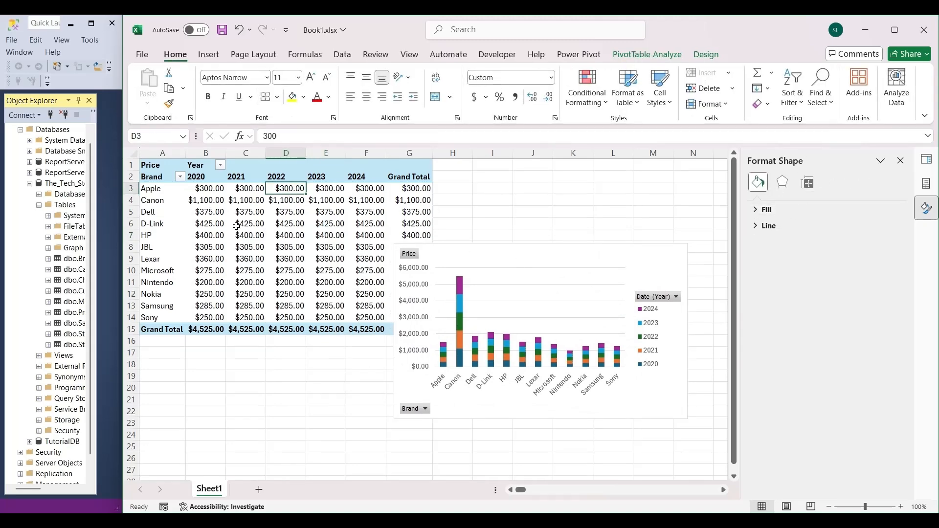
{"action": "left_click", "coordinate": [925, 184]}
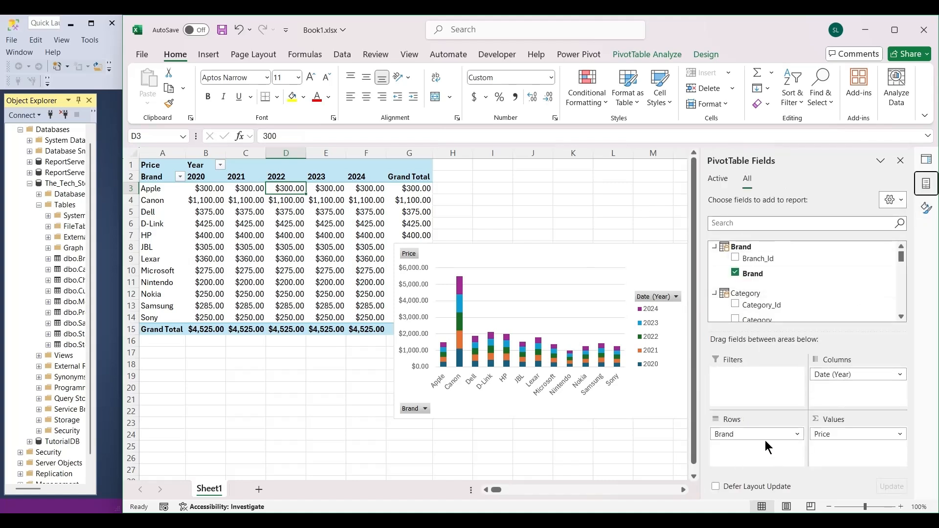
Swap the Brand and Date (Year) fields between the PivotTable's rows and columns, and restore the original layout.
{"action": "left_click_drag", "start_coordinate": [750, 437], "coordinate": [861, 410]}
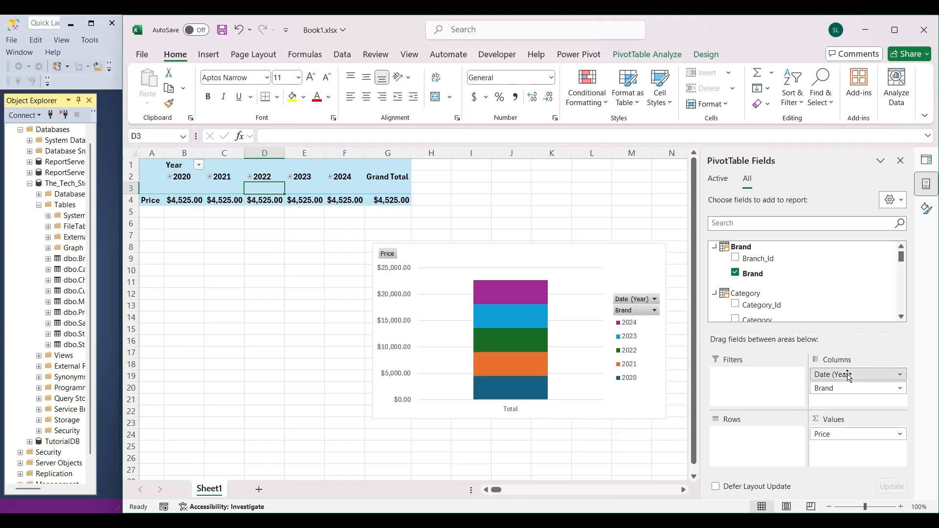
{"action": "left_click_drag", "start_coordinate": [849, 377], "coordinate": [761, 437]}
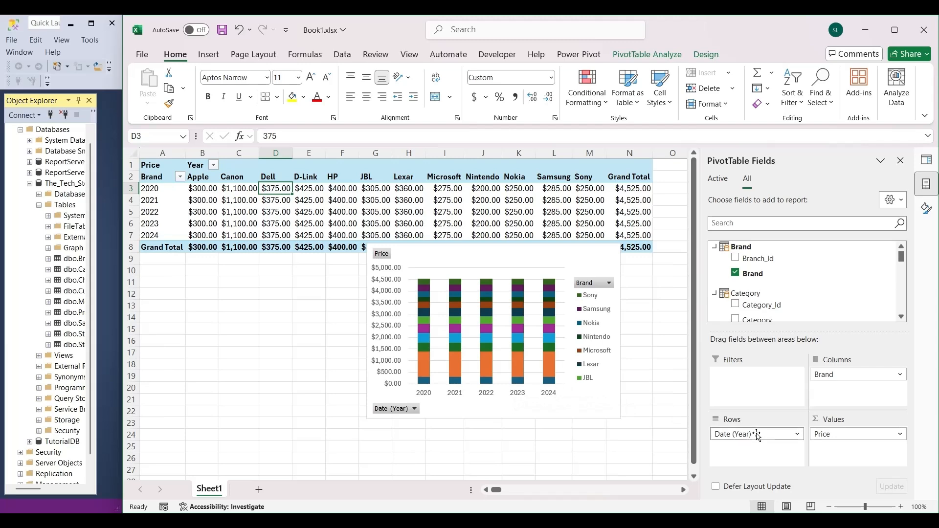
{"action": "mouse_move", "coordinate": [753, 434]}
{"action": "left_mouse_down"}
{"action": "mouse_move", "coordinate": [854, 399]}
{"action": "mouse_move", "coordinate": [778, 417]}
{"action": "mouse_move", "coordinate": [746, 437]}
{"action": "left_mouse_up"}
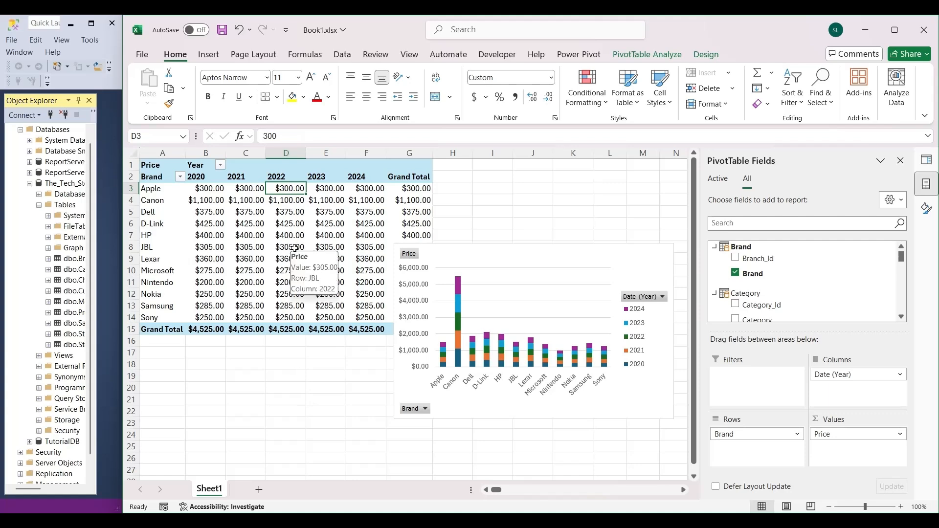
{"action": "left_click", "coordinate": [247, 188]}
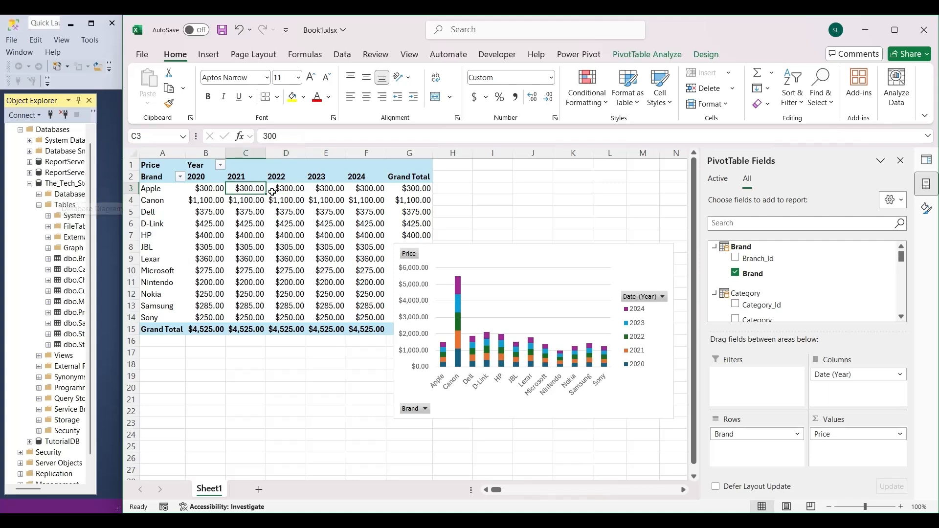
{"action": "mouse_move", "coordinate": [235, 247]}
{"action": "mouse_move", "coordinate": [307, 251]}
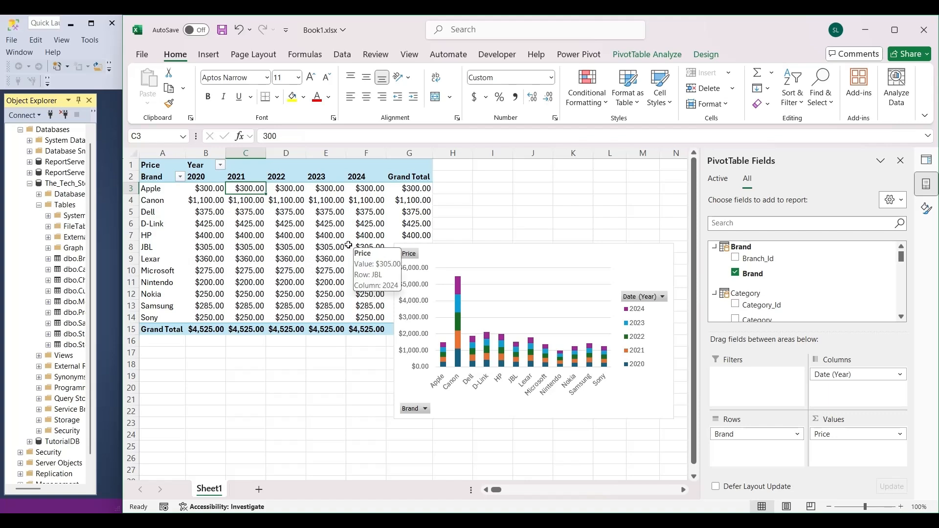
{"action": "mouse_move", "coordinate": [345, 244]}
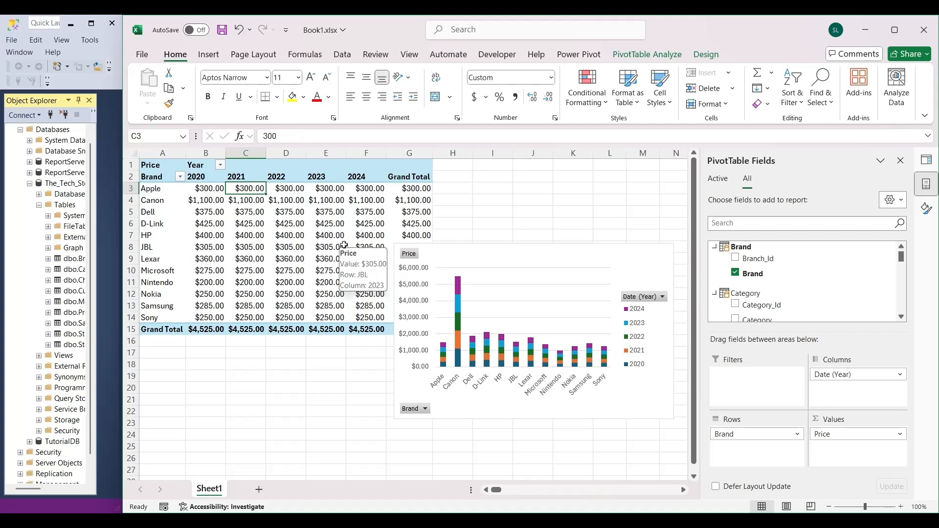
{"action": "key", "text": "Right"}
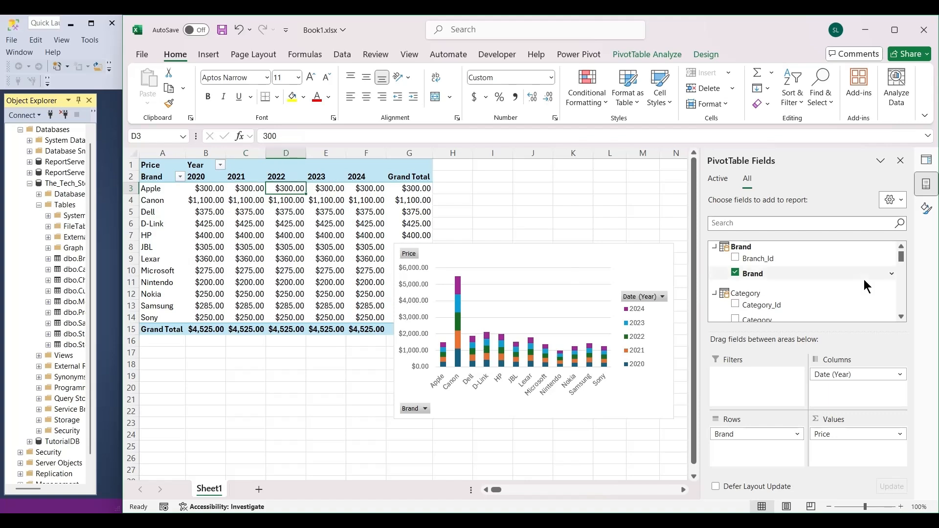
Replace Brand with the Category table's Category field in the PivotTable rows, and shift the PivotChart to start near column F.
{"action": "left_click", "coordinate": [736, 273]}
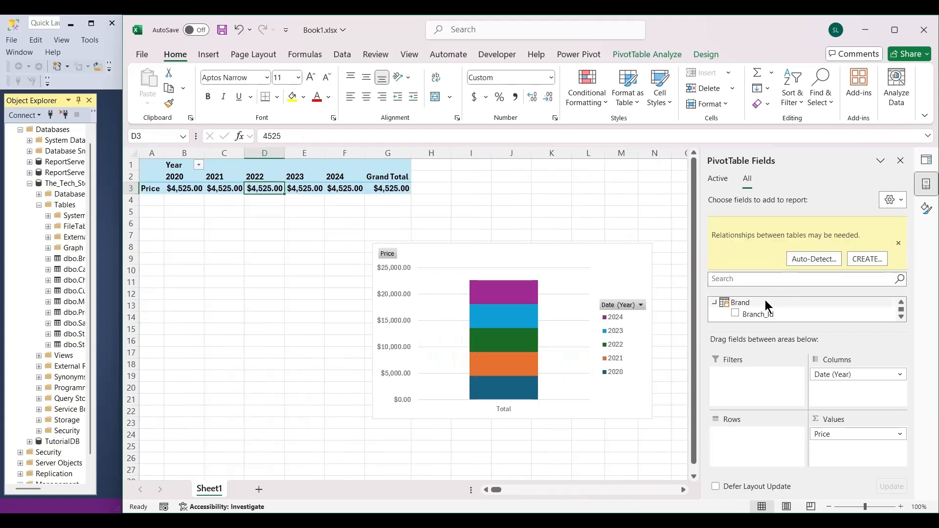
{"action": "scroll", "coordinate": [834, 309], "scroll_direction": "down", "scroll_amount": 2}
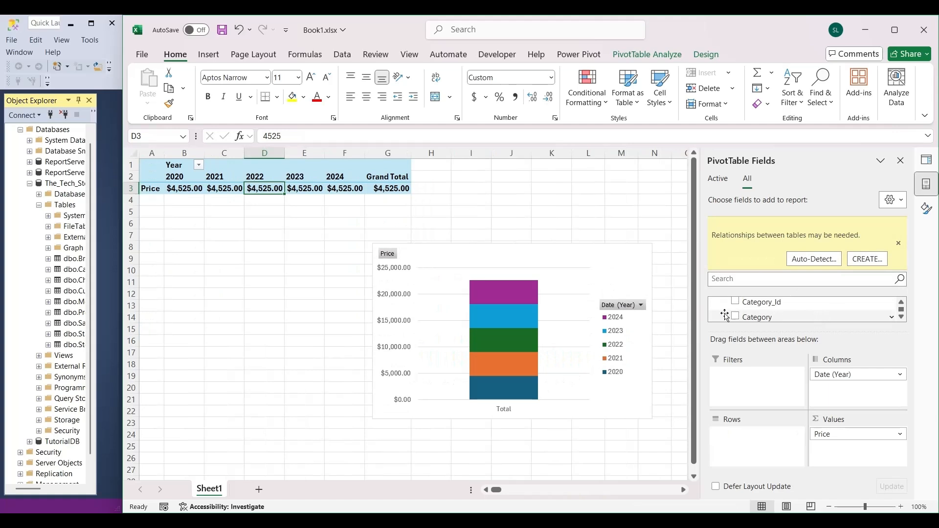
{"action": "left_click_drag", "start_coordinate": [752, 317], "coordinate": [747, 439]}
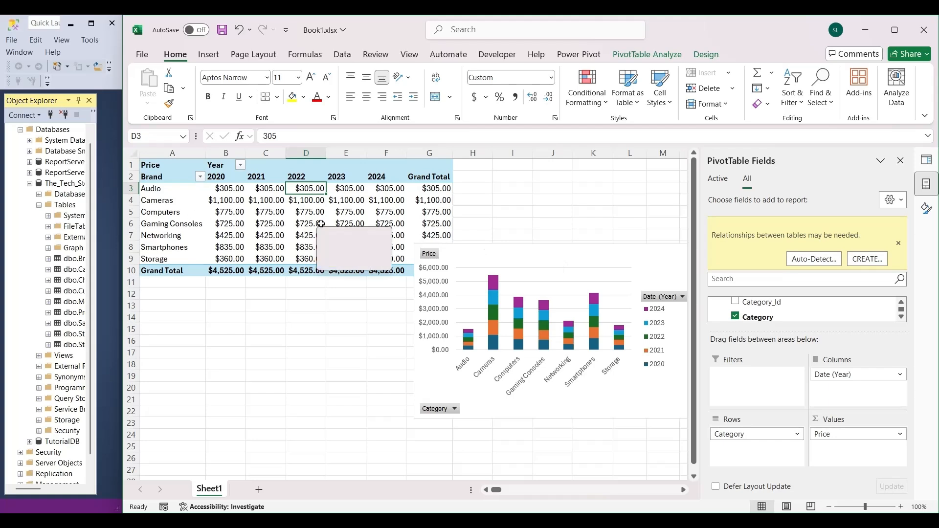
{"action": "left_click_drag", "start_coordinate": [633, 408], "coordinate": [596, 419]}
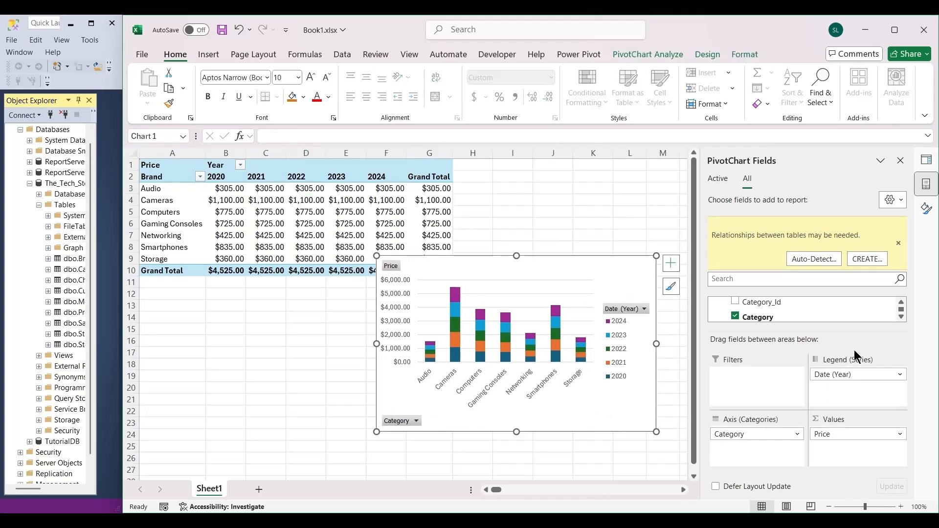
Dismiss the relationships notice and add the Product table's Product field beneath Category in the PivotTable rows.
{"action": "left_click", "coordinate": [898, 242]}
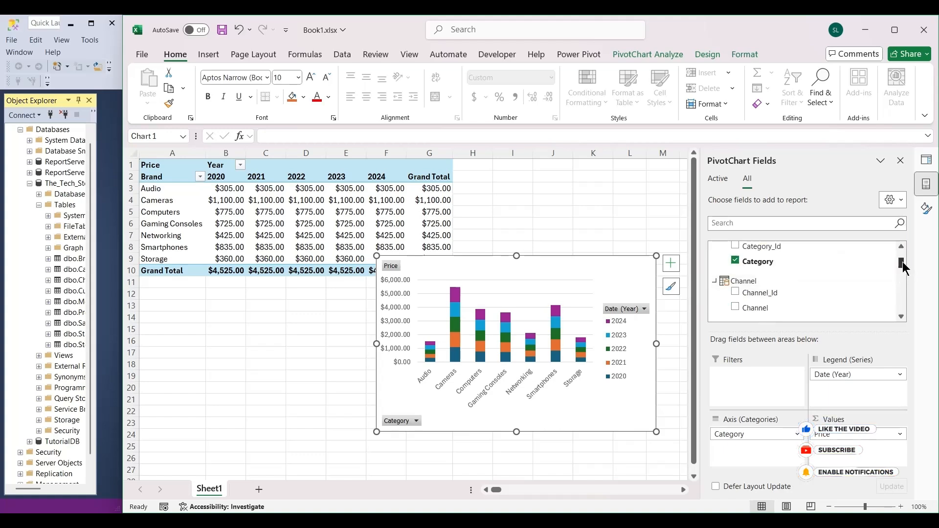
{"action": "scroll", "coordinate": [903, 269], "scroll_direction": "down", "scroll_amount": 5}
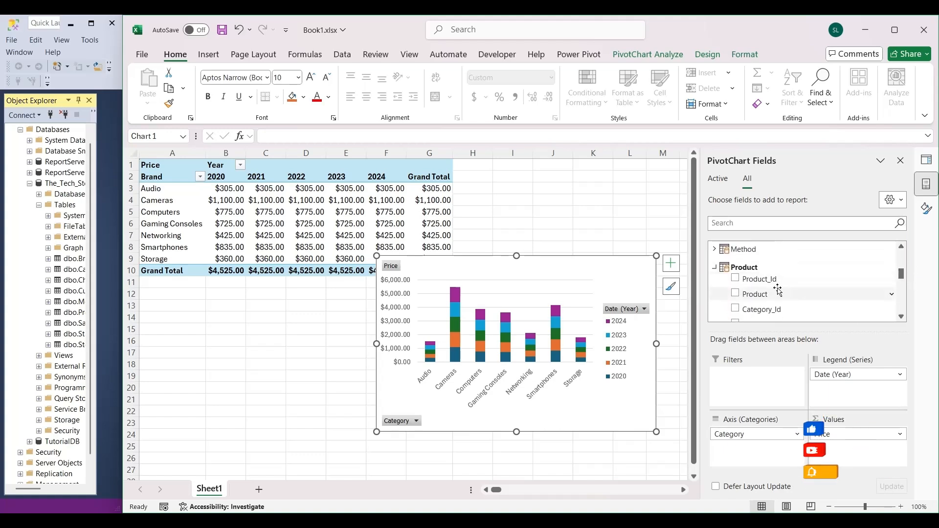
{"action": "left_click_drag", "start_coordinate": [754, 293], "coordinate": [761, 454]}
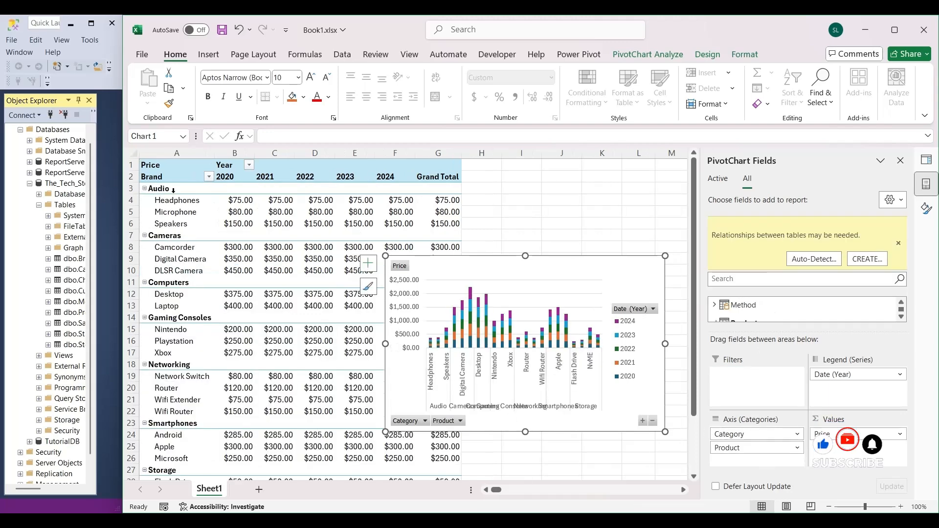
Examine the products grouped under each category in the PivotTable and their prices by year.
{"action": "left_click", "coordinate": [191, 202]}
{"action": "left_click_drag", "start_coordinate": [191, 201], "coordinate": [190, 236]}
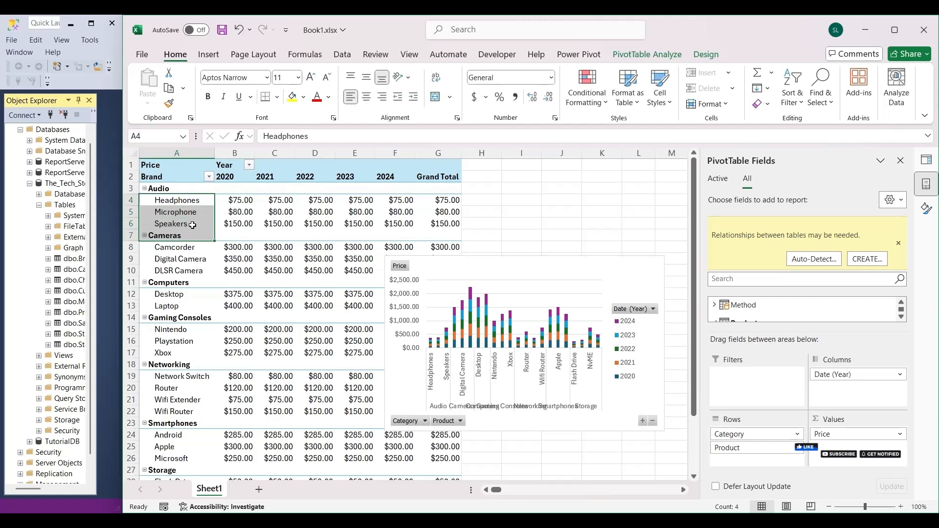
{"action": "left_click", "coordinate": [166, 188]}
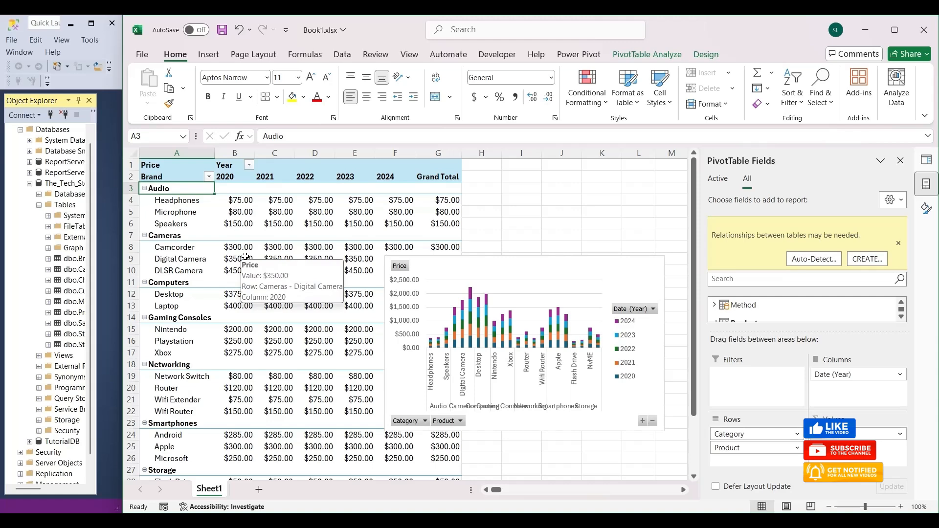
{"action": "left_click", "coordinate": [275, 237]}
{"action": "mouse_move", "coordinate": [246, 360]}
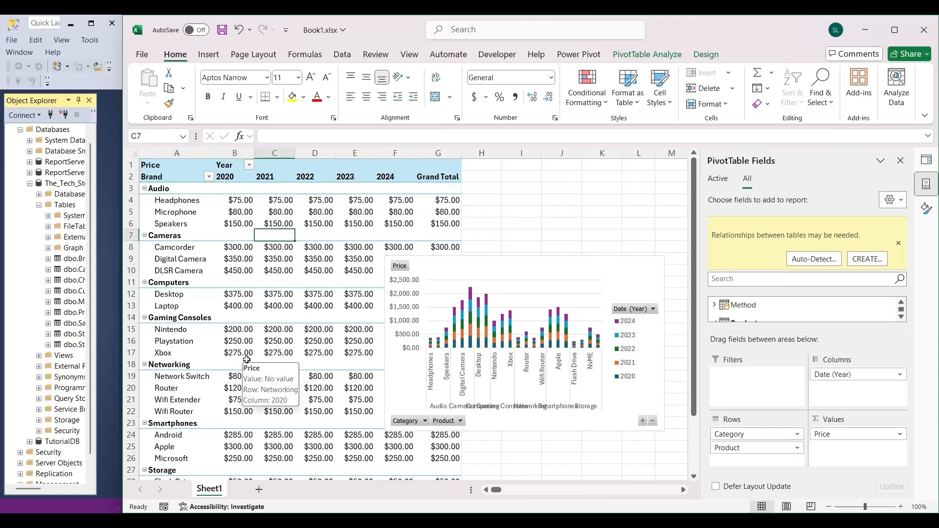
{"action": "scroll", "coordinate": [246, 360], "scroll_direction": "down", "scroll_amount": 3}
{"action": "scroll", "coordinate": [247, 350], "scroll_direction": "up", "scroll_amount": 3}
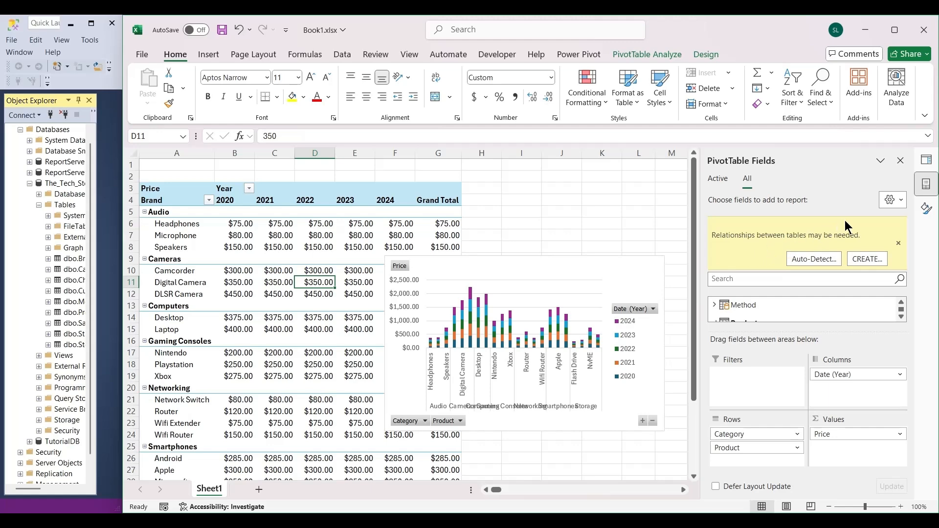
Auto-detect relationships between the PivotTable's tables, close the detection report and dismiss the relationships notice.
{"action": "left_click", "coordinate": [816, 257]}
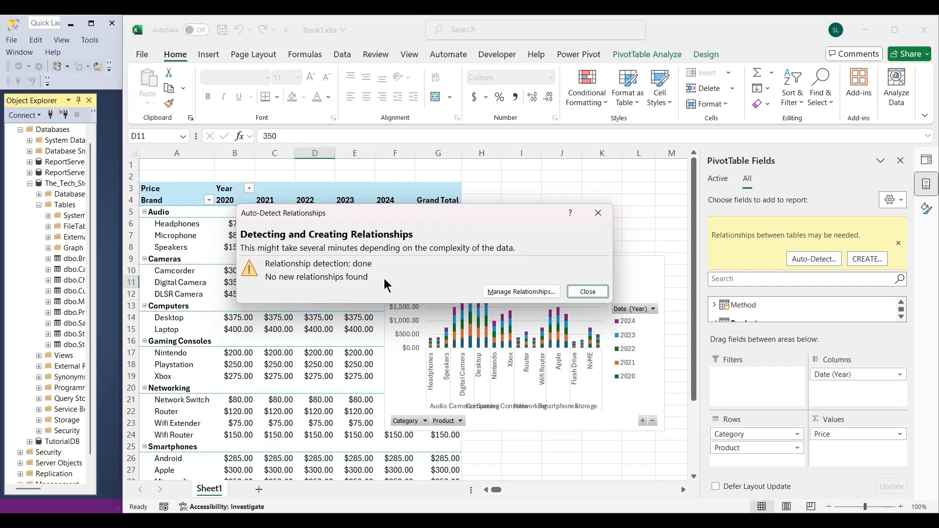
{"action": "left_click", "coordinate": [596, 295]}
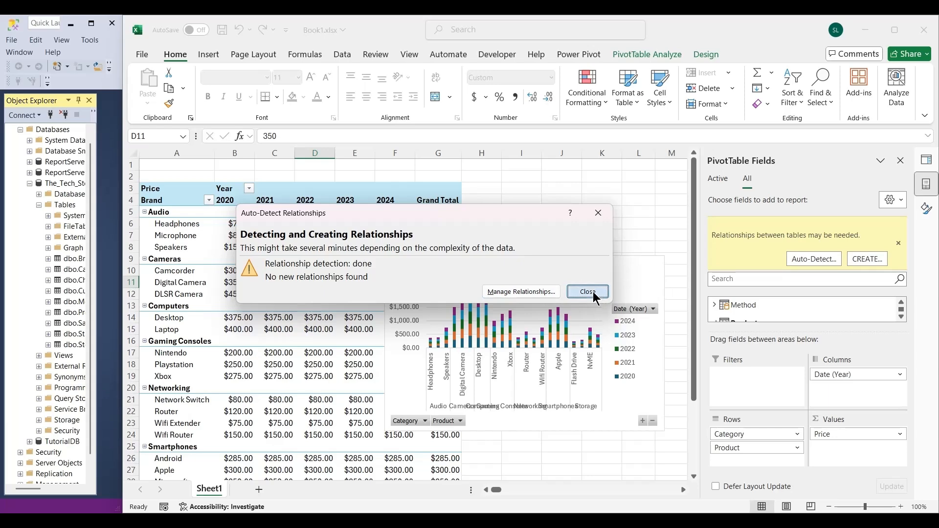
{"action": "left_click", "coordinate": [898, 244]}
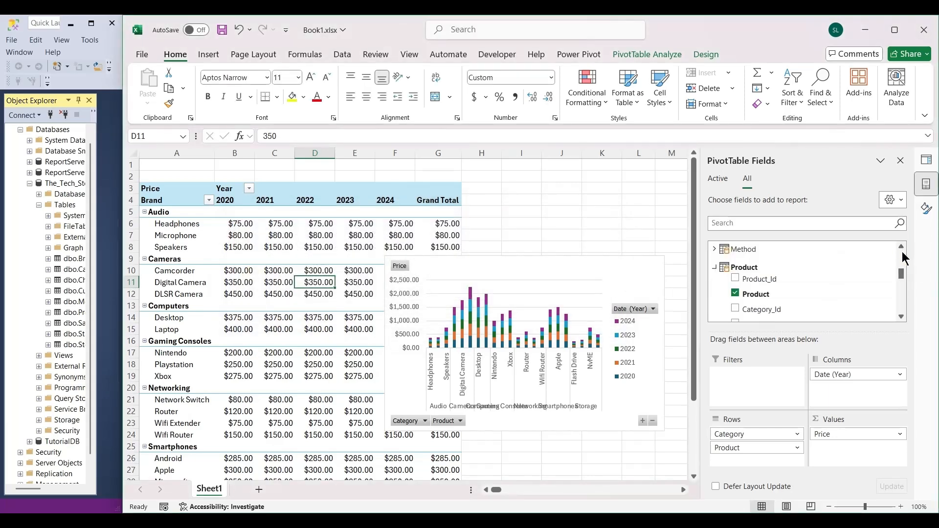
Delete the two empty rows above the PivotTable.
{"action": "scroll", "coordinate": [901, 274], "scroll_direction": "down", "scroll_amount": 2}
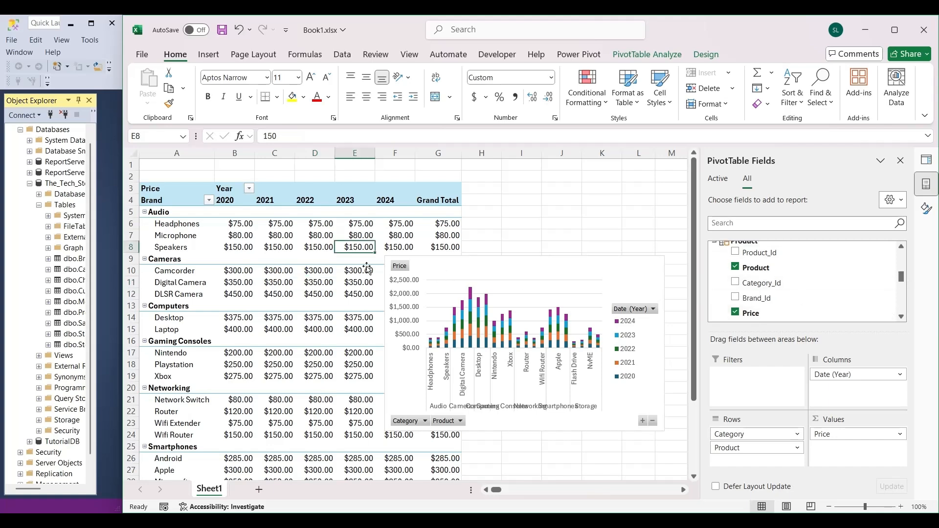
{"action": "left_click", "coordinate": [129, 175]}
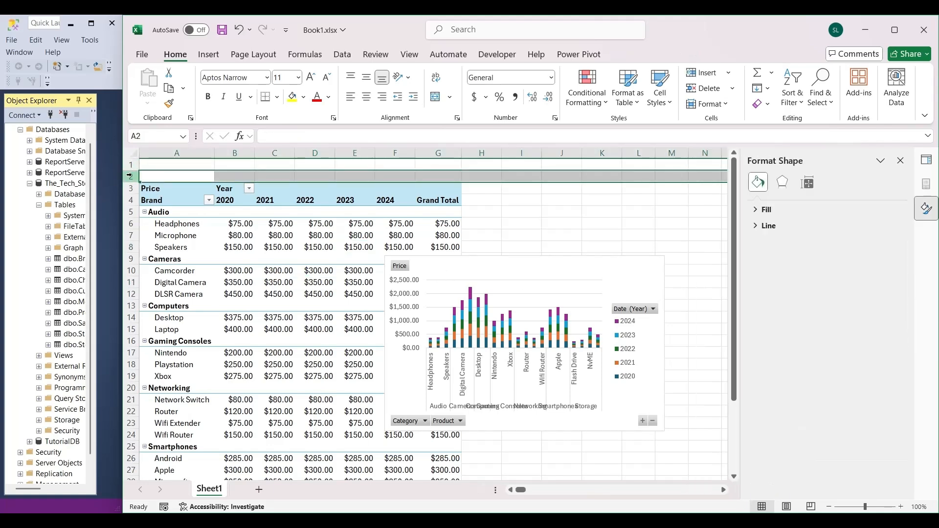
{"action": "left_click_drag", "start_coordinate": [132, 167], "coordinate": [132, 166]}
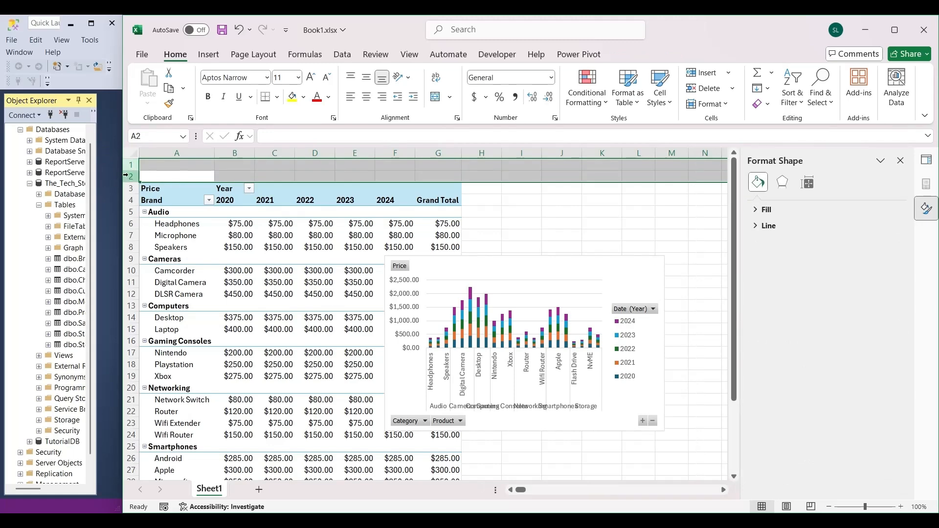
{"action": "right_click", "coordinate": [126, 175]}
{"action": "left_click", "coordinate": [157, 316]}
{"action": "left_click", "coordinate": [222, 235]}
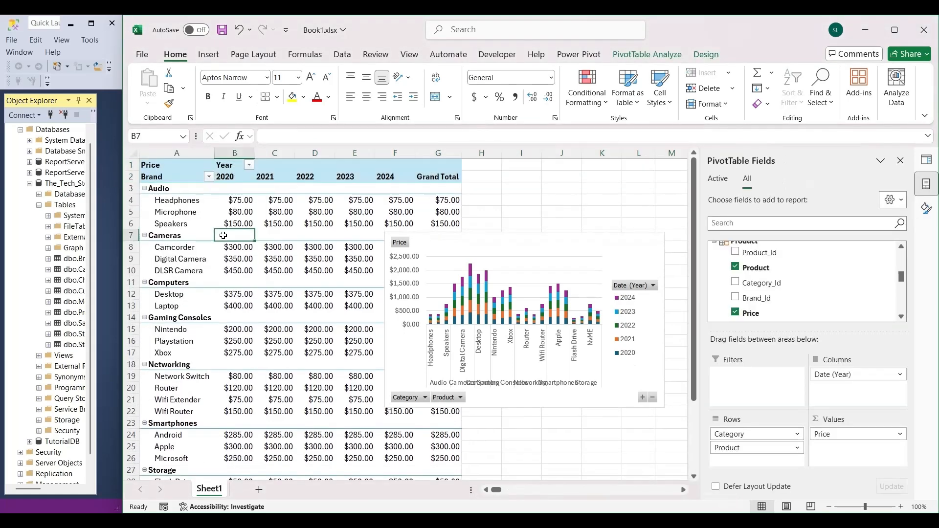
Change the PivotTable's row header in cell A2 to Products.
{"action": "left_click", "coordinate": [152, 178]}
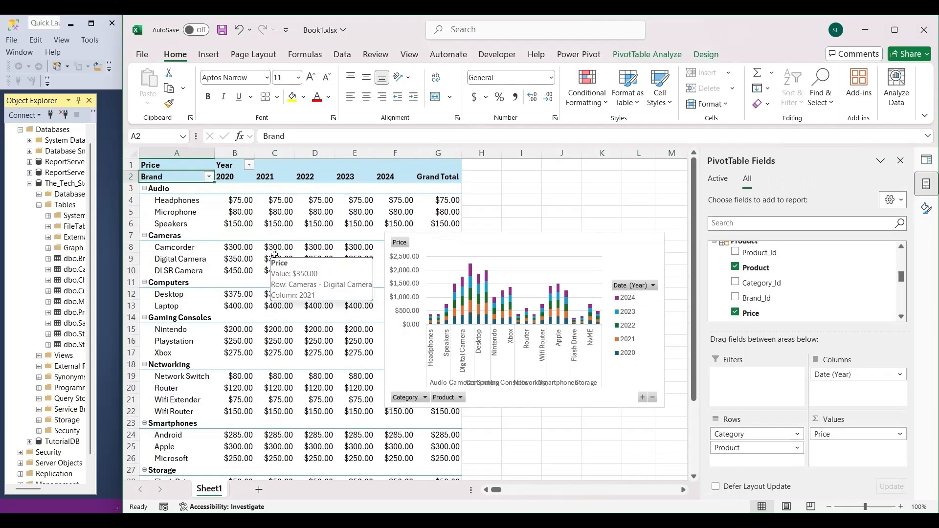
{"action": "type", "text": "Produc"}
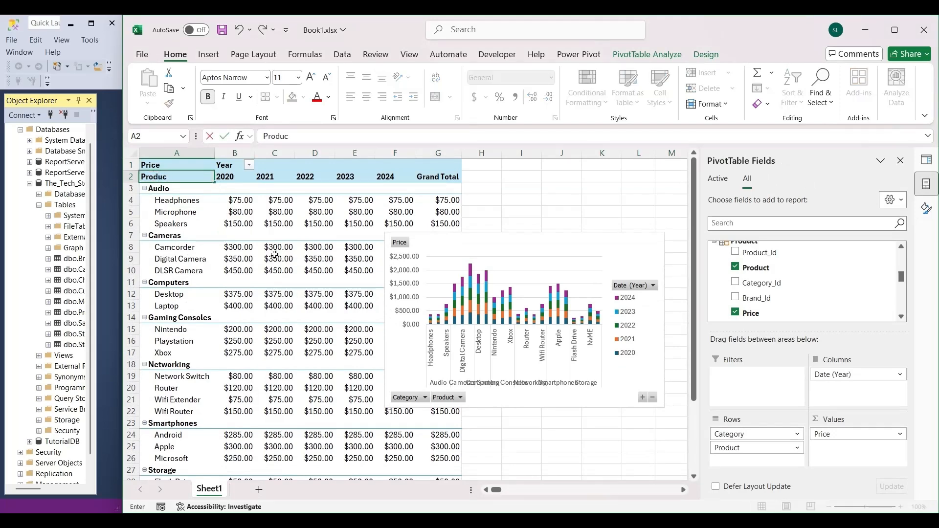
{"action": "type", "text": "ts"}
{"action": "left_click", "coordinate": [290, 284]}
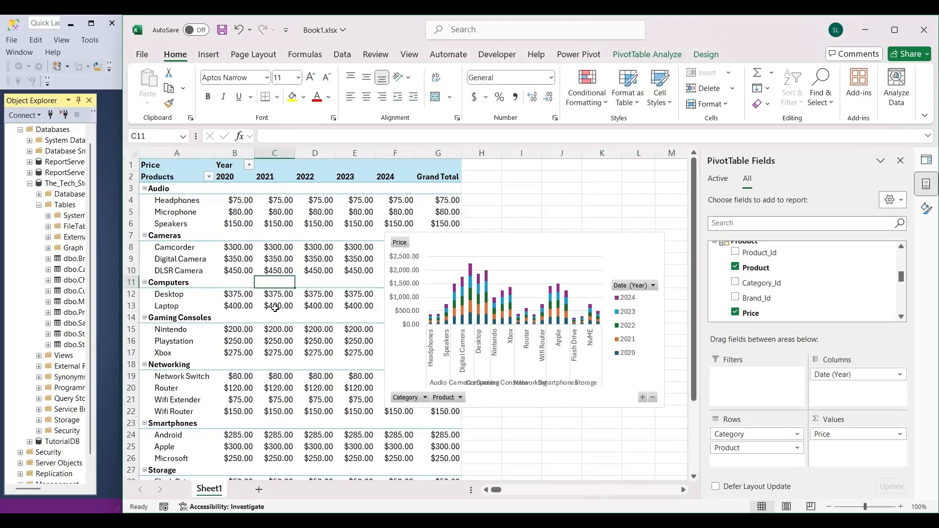
Rename the worksheet as Sales by Product.
{"action": "double_click", "coordinate": [205, 490]}
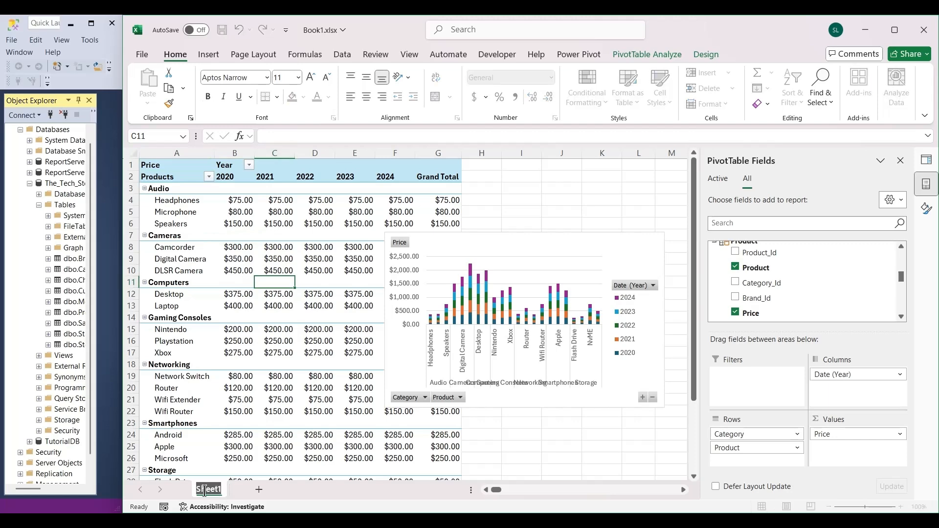
{"action": "type", "text": "Sales by "}
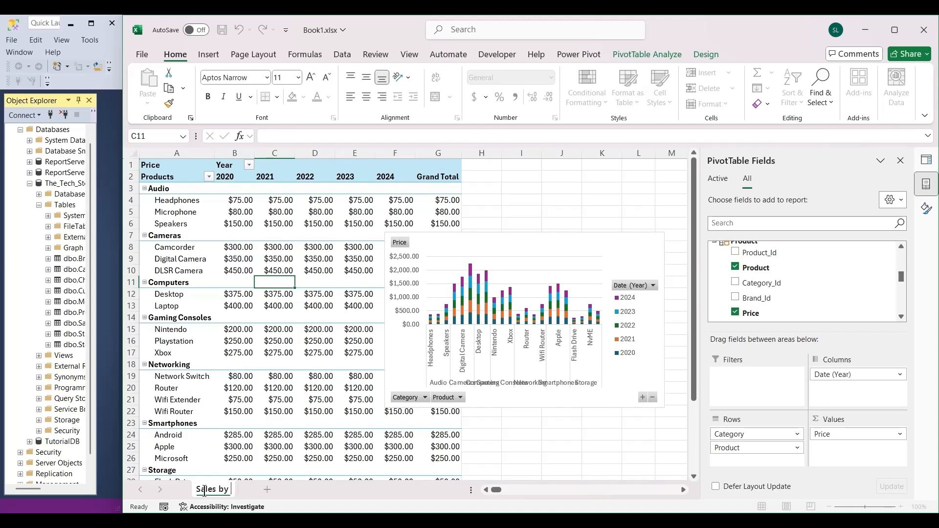
{"action": "type", "text": "Product"}
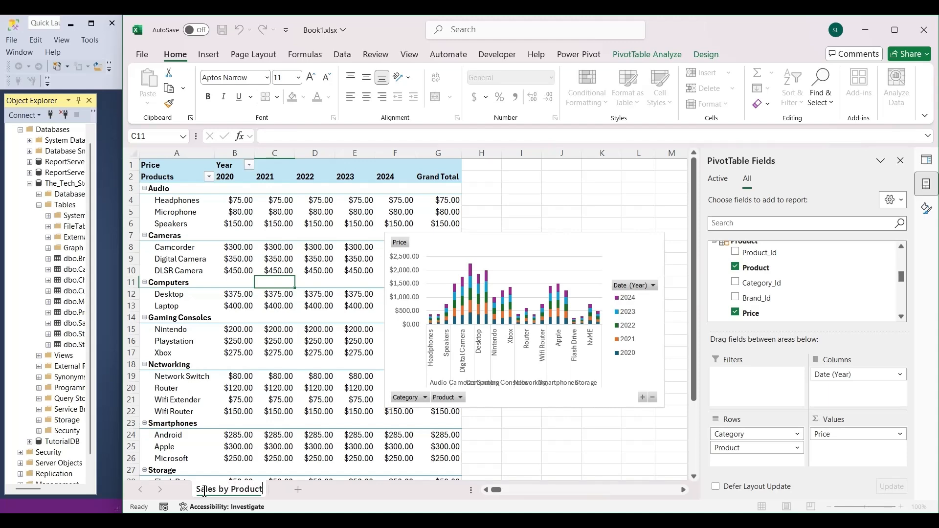
{"action": "left_click", "coordinate": [290, 304]}
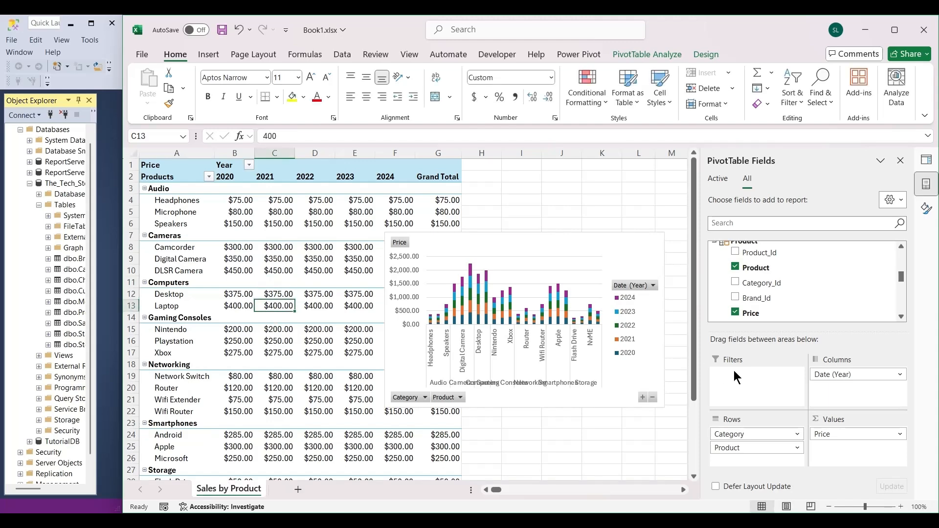
Add the Channel table's Channel field as a report filter and filter the PivotTable to Digital Advertisment.
{"action": "mouse_move", "coordinate": [905, 284]}
{"action": "left_mouse_down"}
{"action": "mouse_move", "coordinate": [906, 248]}
{"action": "mouse_move", "coordinate": [905, 271]}
{"action": "left_mouse_up"}
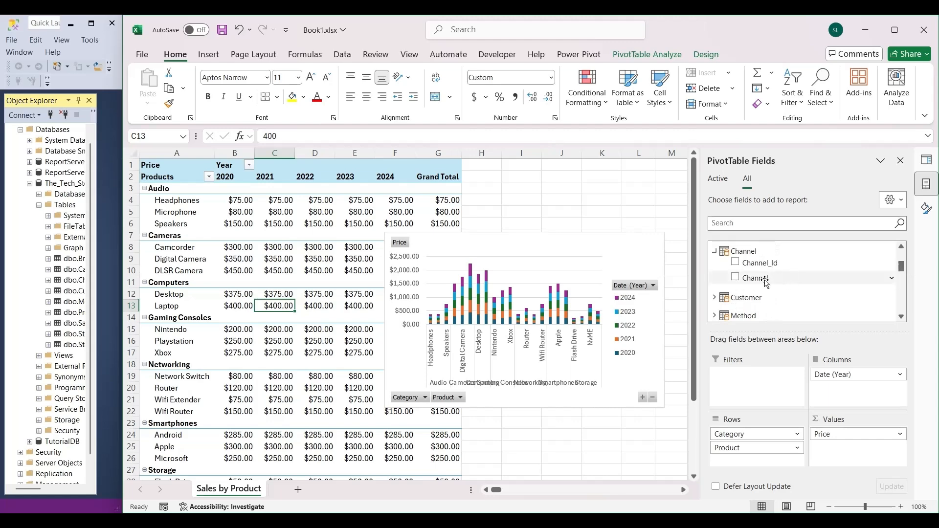
{"action": "left_click_drag", "start_coordinate": [764, 278], "coordinate": [756, 387]}
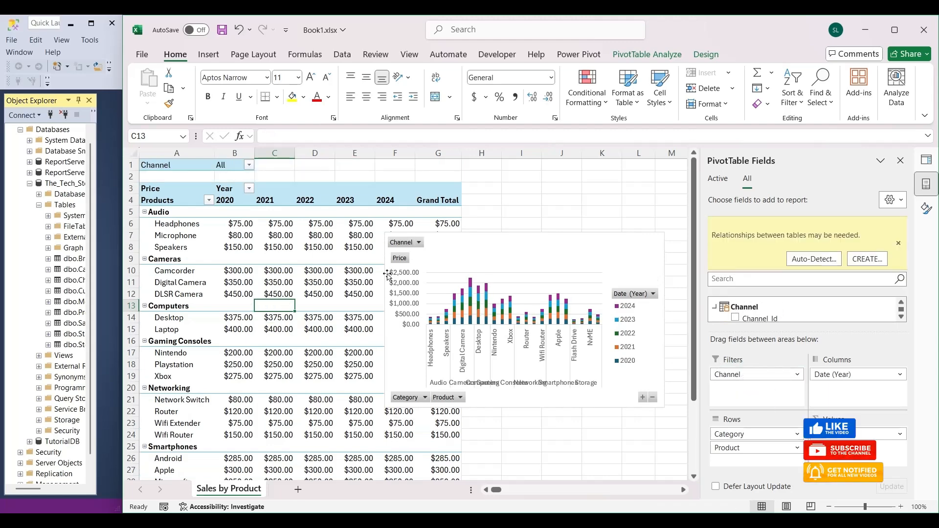
{"action": "left_click", "coordinate": [249, 165]}
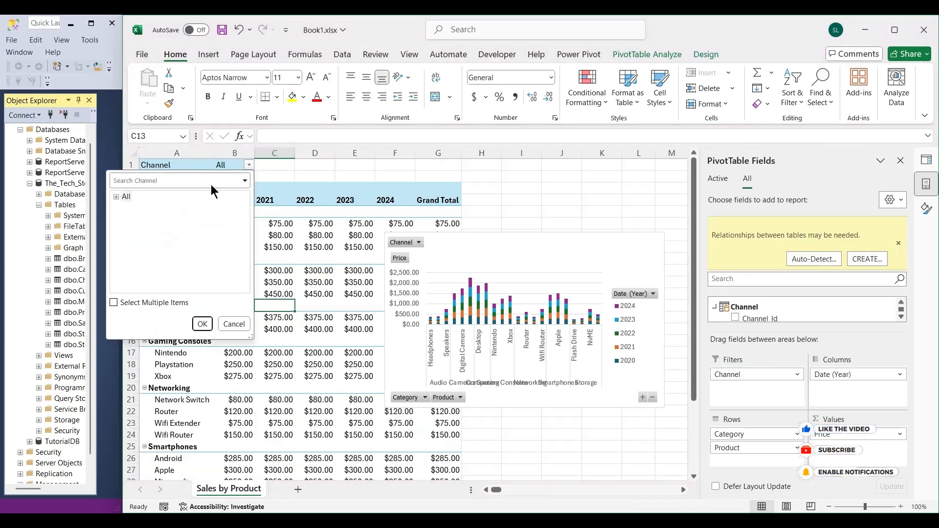
{"action": "left_click", "coordinate": [116, 197]}
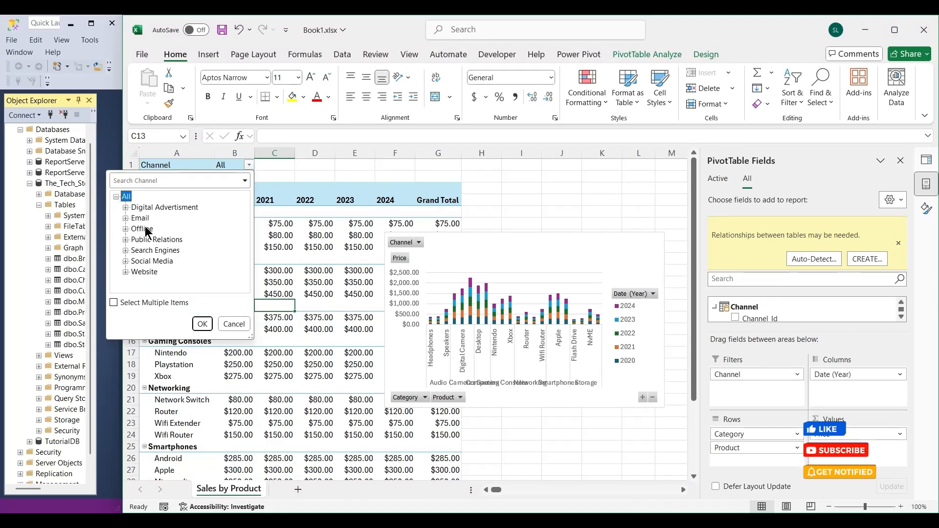
{"action": "left_click", "coordinate": [169, 207]}
{"action": "left_click", "coordinate": [202, 324]}
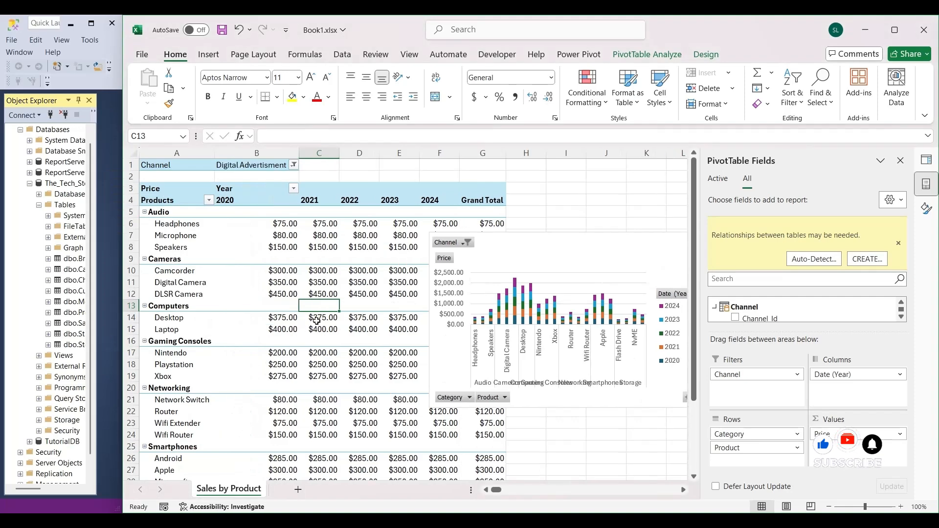
{"action": "scroll", "coordinate": [342, 303], "scroll_direction": "down", "scroll_amount": 4}
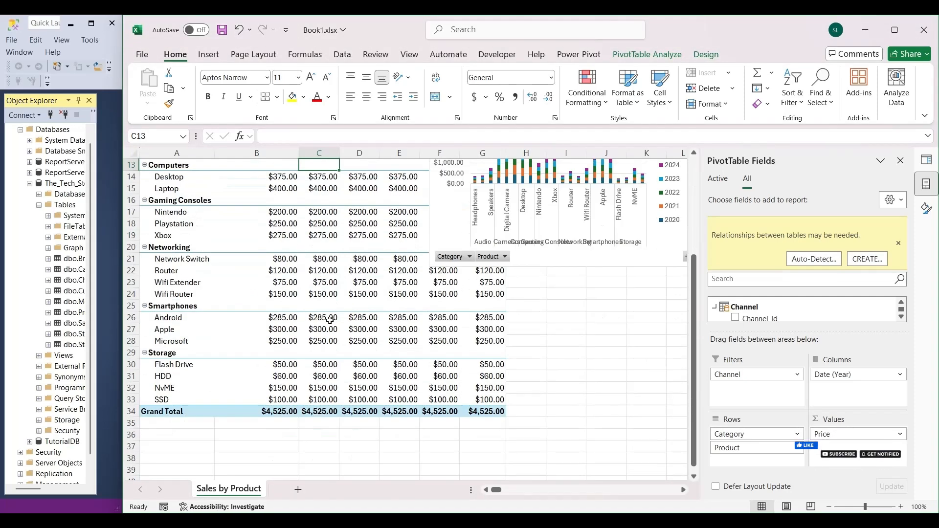
{"action": "scroll", "coordinate": [362, 315], "scroll_direction": "up", "scroll_amount": 4}
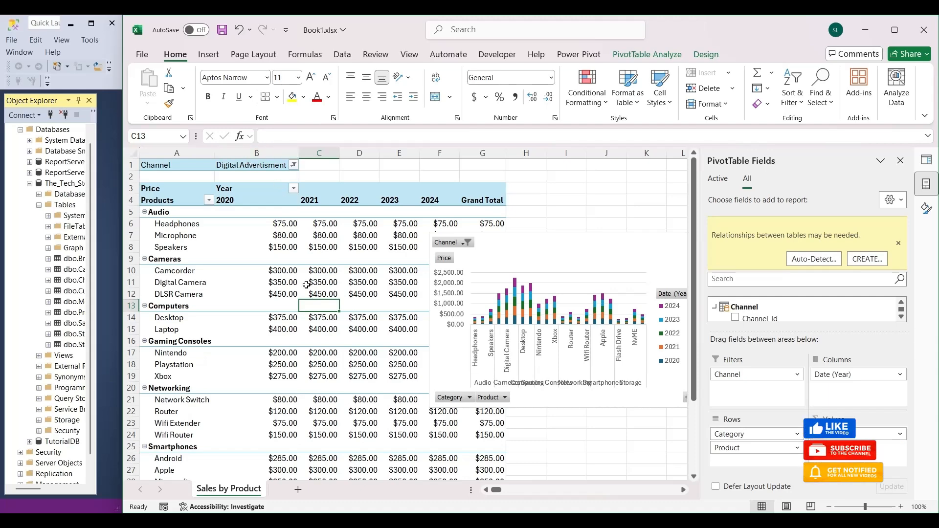
Switch the PivotTable's Channel filter to Email and then to Website.
{"action": "left_click", "coordinate": [294, 166]}
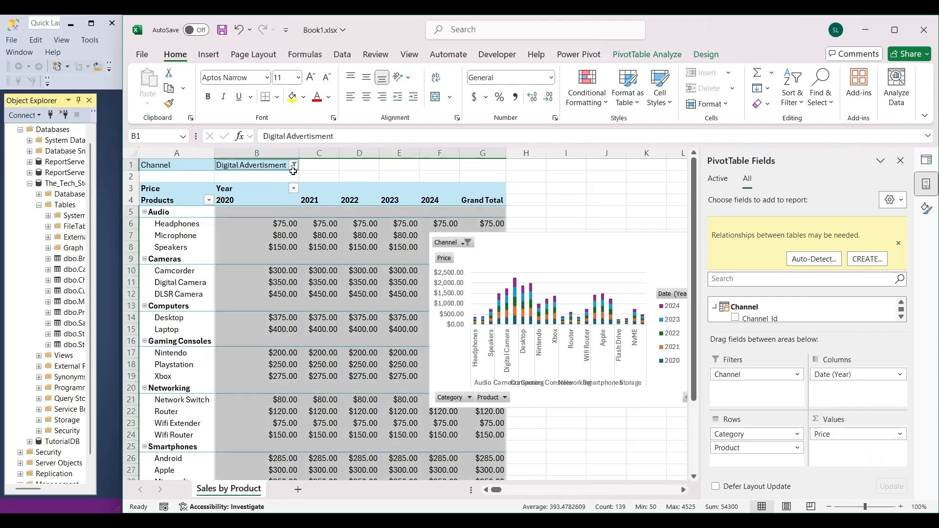
{"action": "left_click", "coordinate": [291, 233]}
{"action": "left_click", "coordinate": [293, 165]}
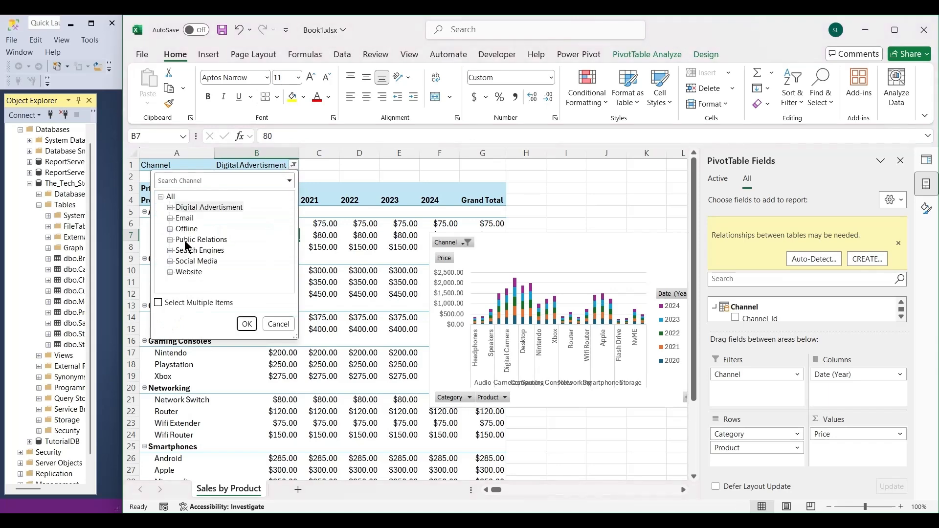
{"action": "left_click", "coordinate": [184, 218]}
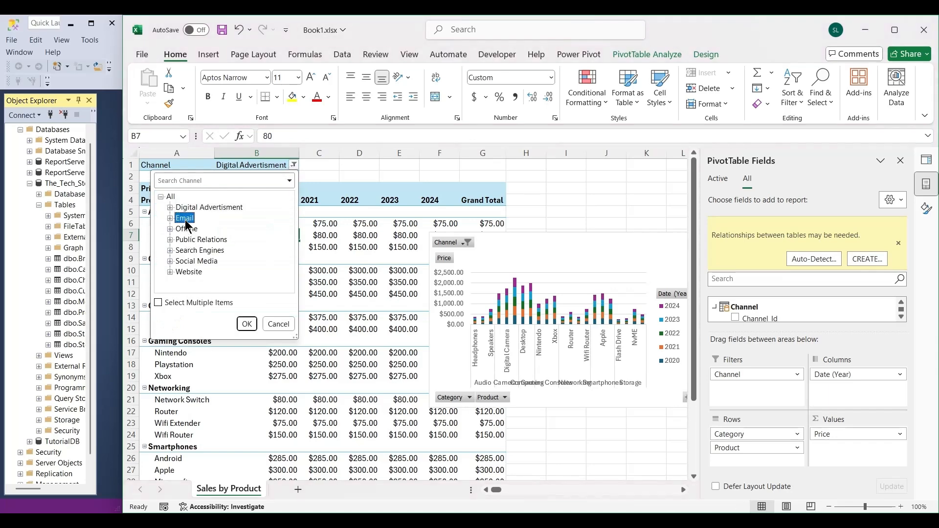
{"action": "left_click", "coordinate": [246, 324]}
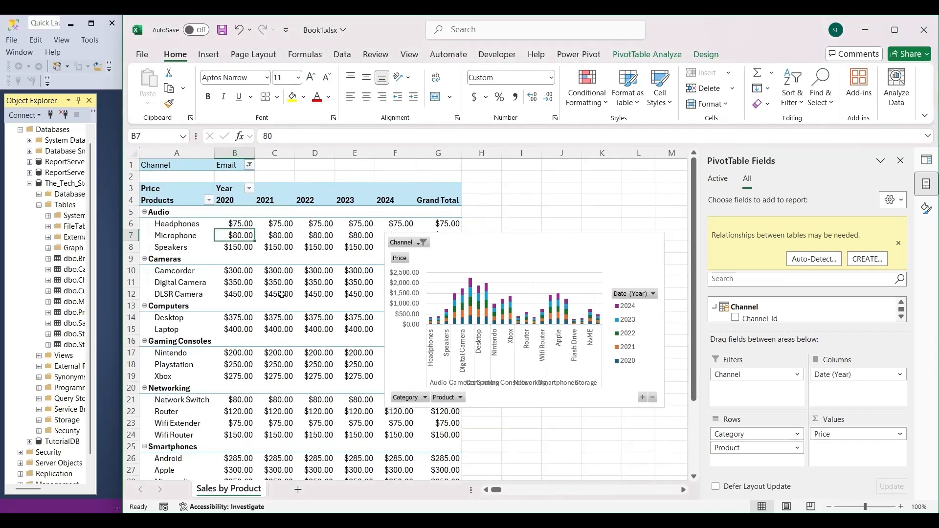
{"action": "left_click", "coordinate": [249, 166]}
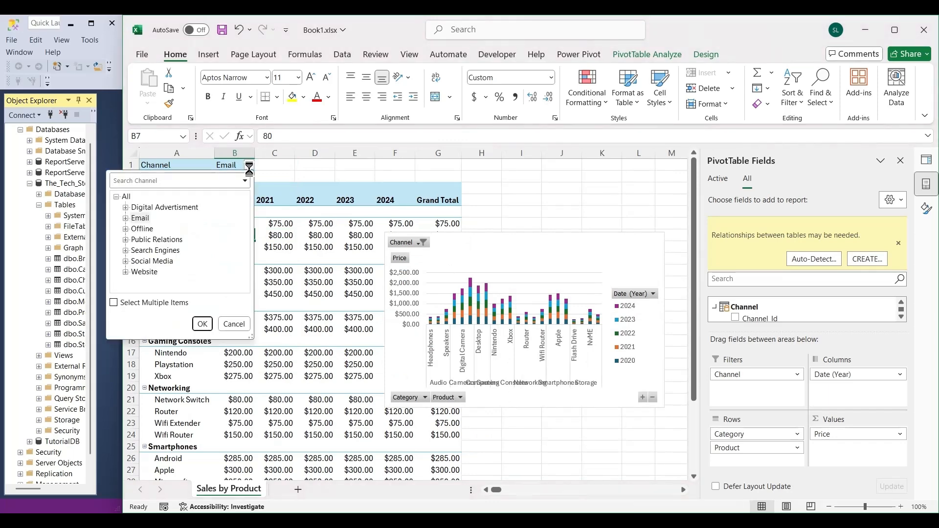
{"action": "left_click", "coordinate": [146, 273]}
{"action": "left_click", "coordinate": [202, 323]}
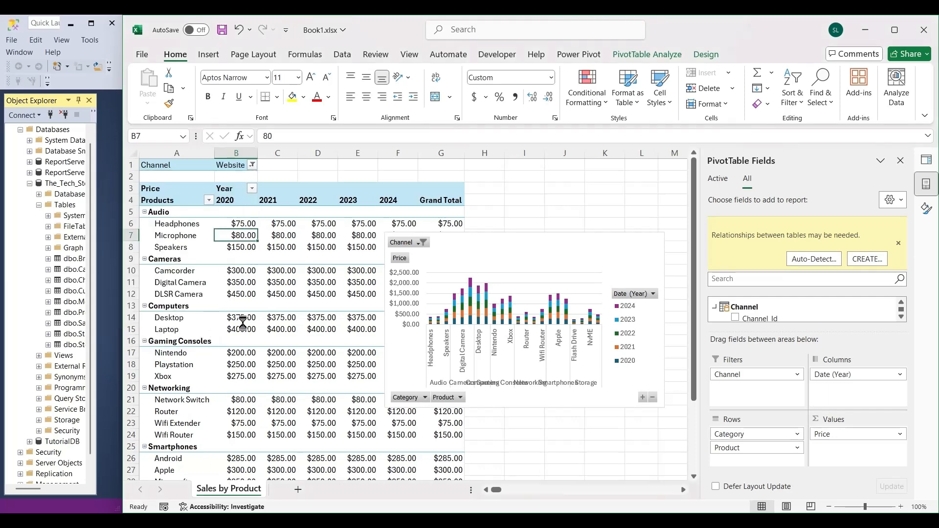
Reset the PivotTable's Channel filter to All.
{"action": "left_click", "coordinate": [251, 165]}
{"action": "left_click", "coordinate": [133, 198]}
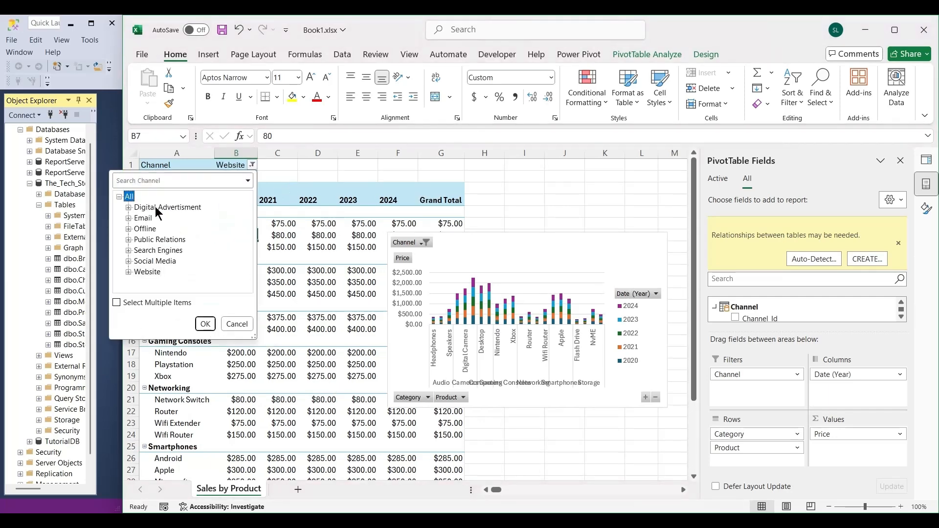
{"action": "left_click", "coordinate": [198, 325]}
{"action": "left_click", "coordinate": [297, 302]}
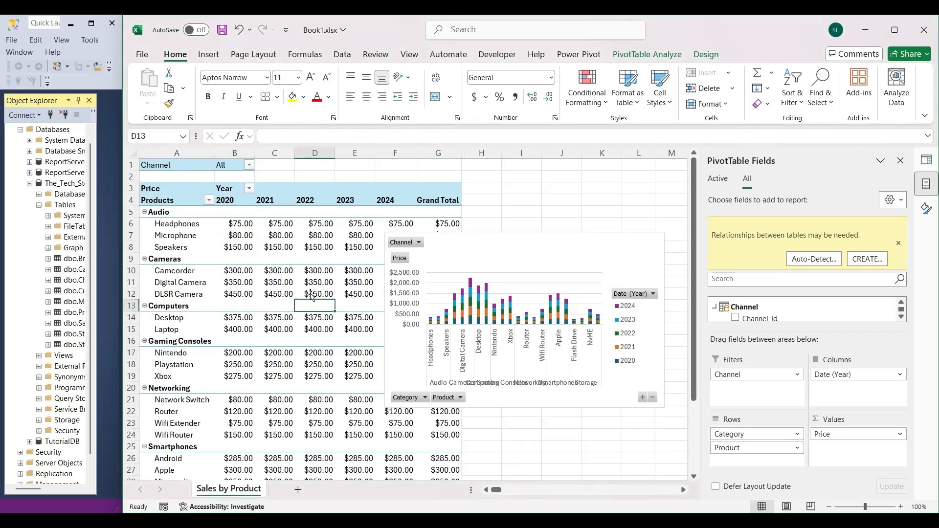
Nudge the PivotChart slightly left and down on the sheet and dismiss the relationships notice.
{"action": "mouse_move", "coordinate": [613, 244]}
{"action": "left_mouse_down"}
{"action": "mouse_move", "coordinate": [503, 251]}
{"action": "mouse_move", "coordinate": [577, 242]}
{"action": "mouse_move", "coordinate": [600, 250]}
{"action": "left_mouse_up"}
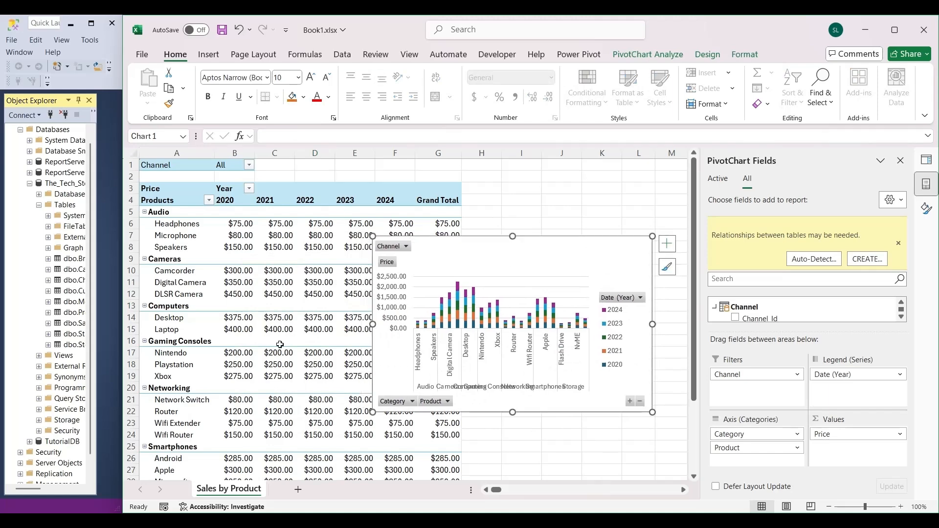
{"action": "mouse_move", "coordinate": [219, 292]}
{"action": "left_click", "coordinate": [898, 243]}
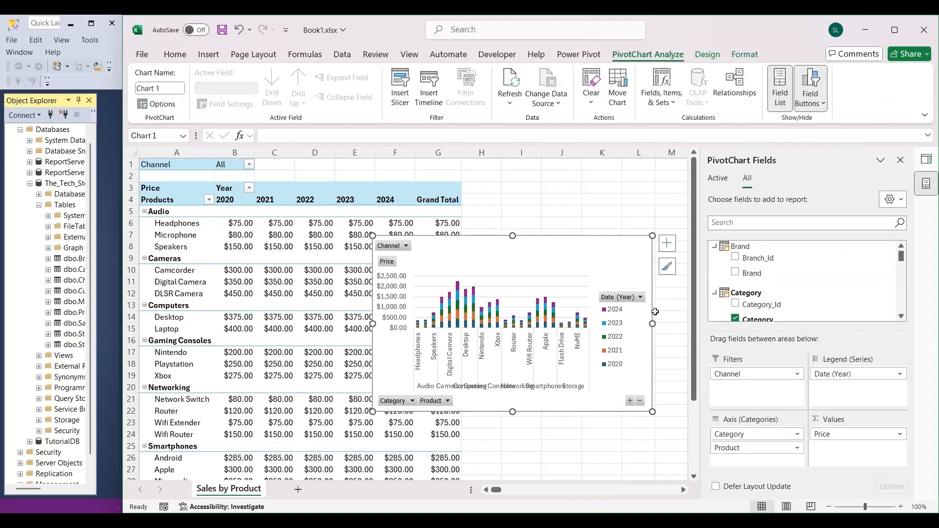
{"action": "right_click", "coordinate": [598, 409]}
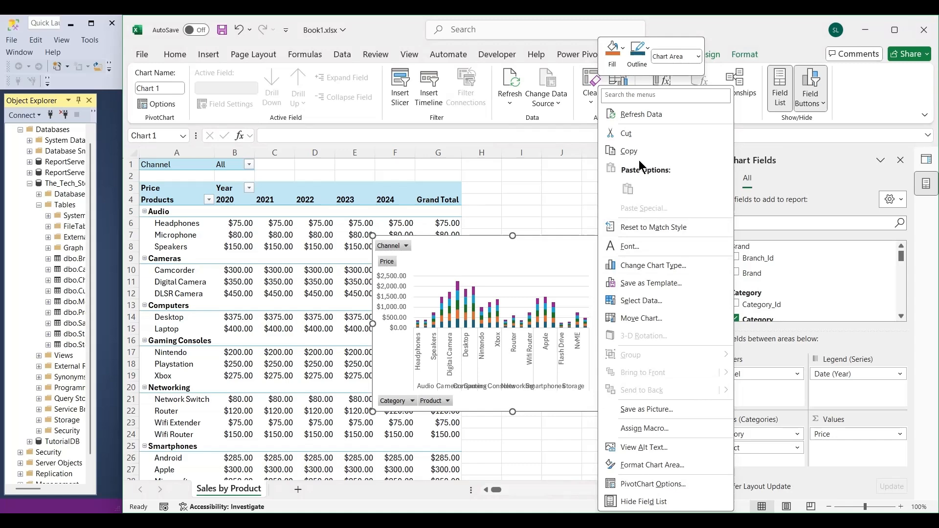
{"action": "key", "text": "Escape"}
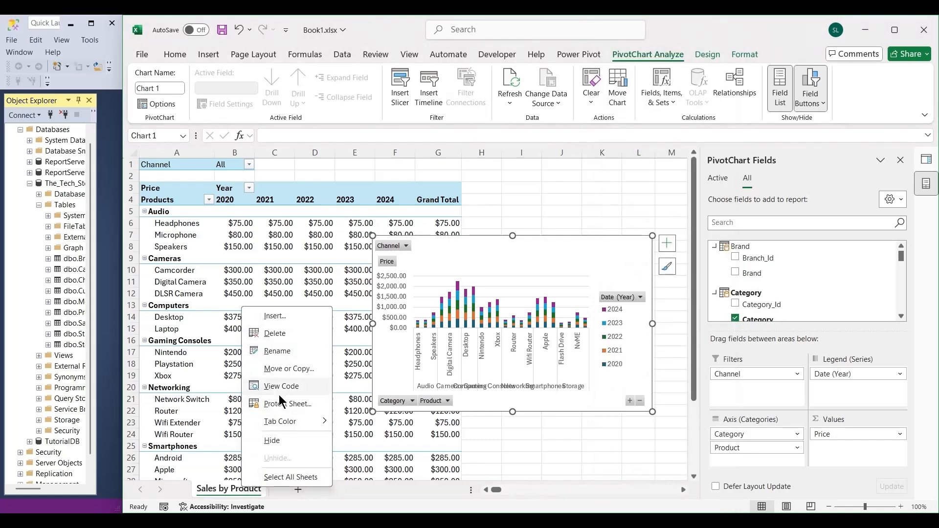
Insert a new blank chart sheet before the Sales by Product sheet.
{"action": "left_click", "coordinate": [288, 316]}
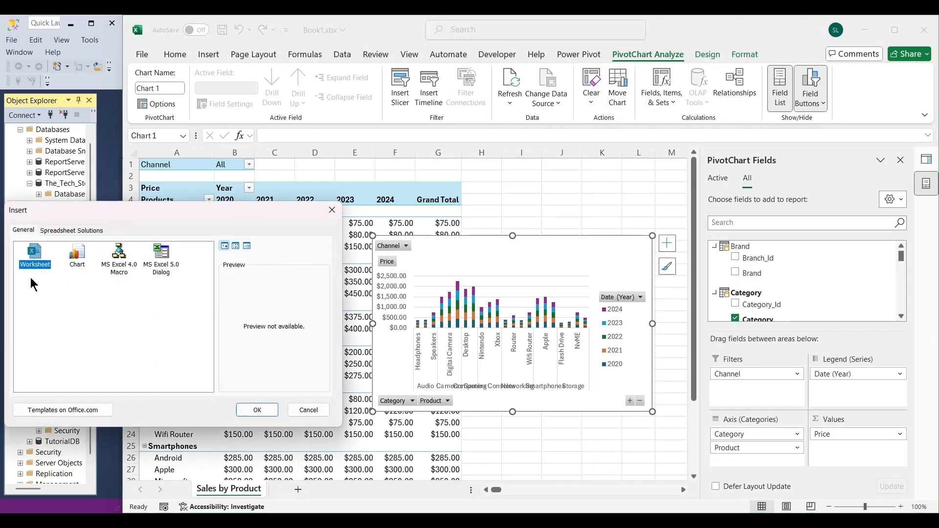
{"action": "left_click", "coordinate": [77, 257]}
{"action": "left_click", "coordinate": [258, 410]}
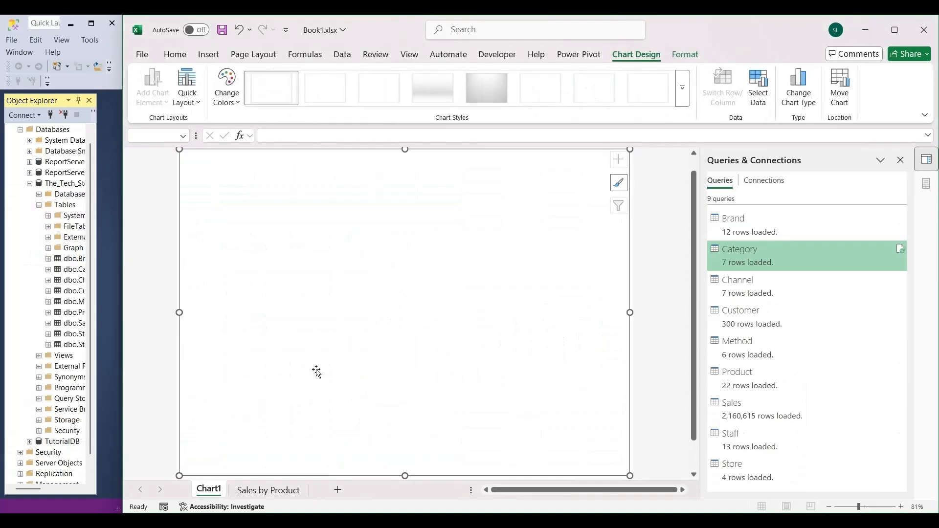
Copy the PivotChart from the Sales by Product sheet onto the blank Chart1 sheet and deselect it.
{"action": "left_click", "coordinate": [260, 490]}
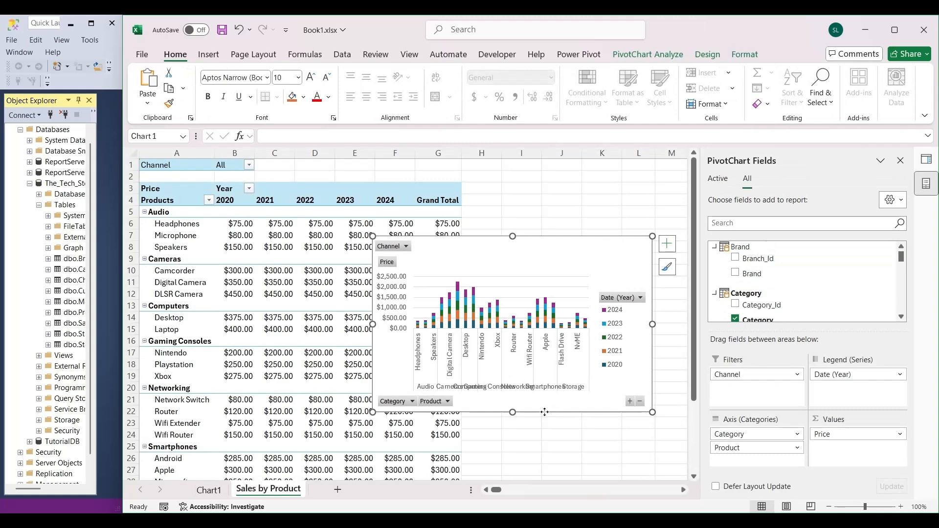
{"action": "left_click", "coordinate": [209, 490]}
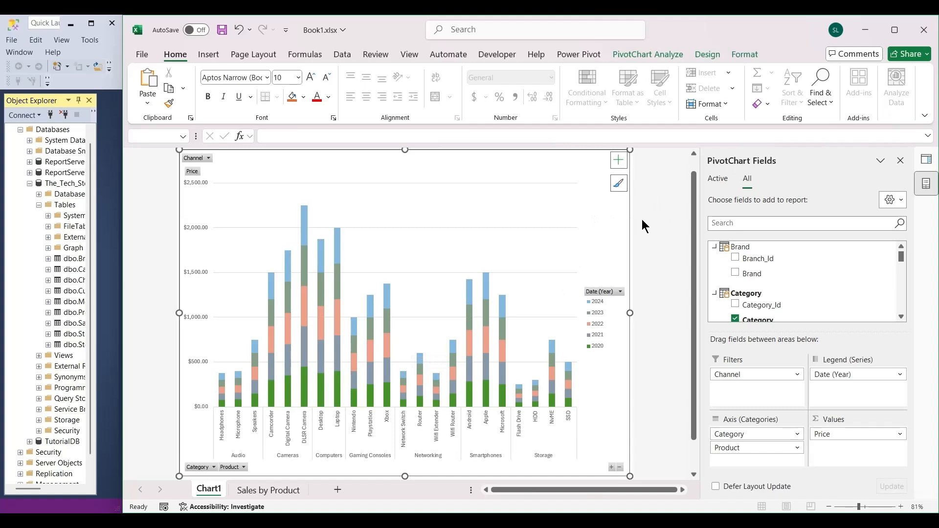
{"action": "left_click", "coordinate": [653, 382]}
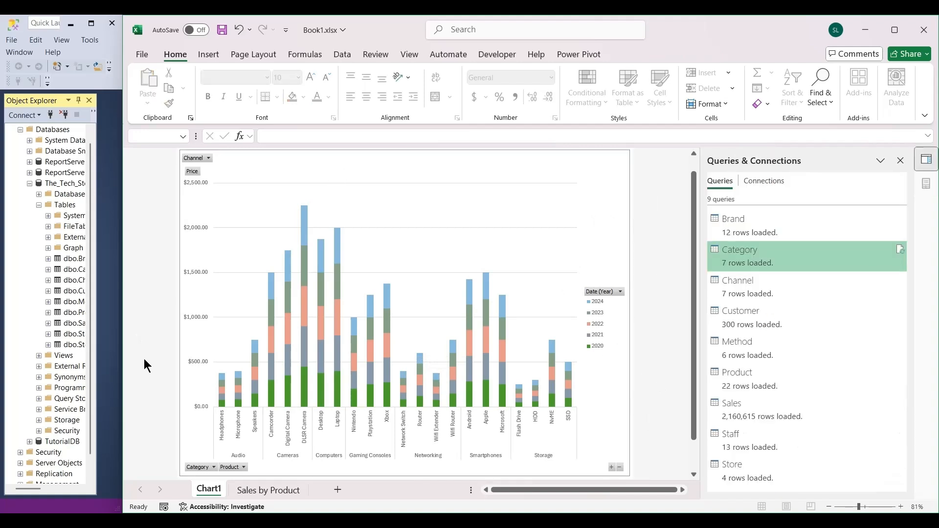
Filter the Product field of the Chart1 sheet's PivotChart to show only Android.
{"action": "left_click", "coordinate": [234, 467]}
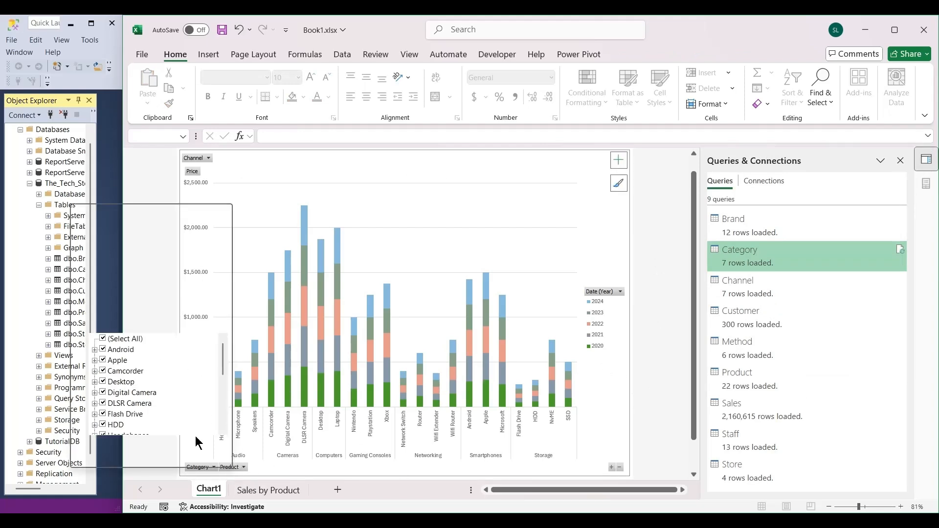
{"action": "left_click", "coordinate": [106, 338]}
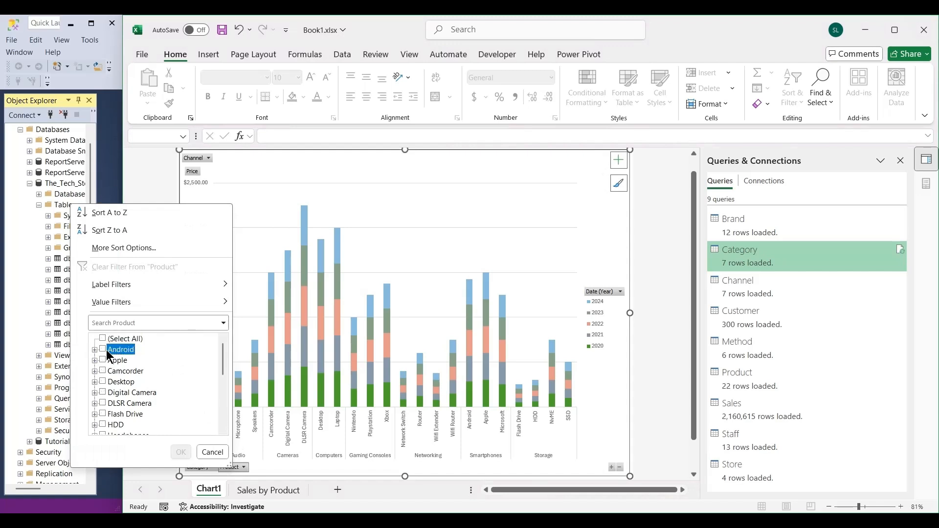
{"action": "left_click", "coordinate": [108, 350]}
{"action": "left_click", "coordinate": [175, 448]}
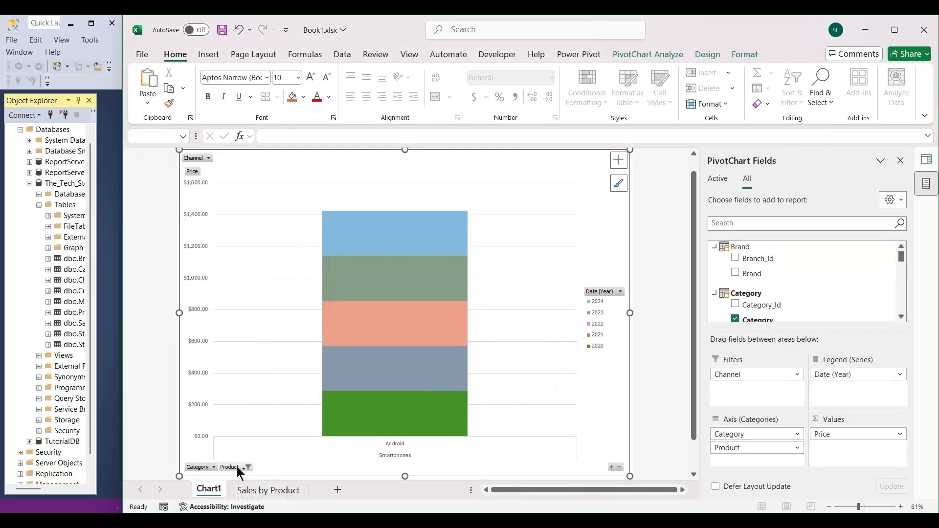
Add Apple alongside Android in the PivotChart's Product filter.
{"action": "left_click", "coordinate": [240, 468]}
{"action": "left_click", "coordinate": [109, 359]}
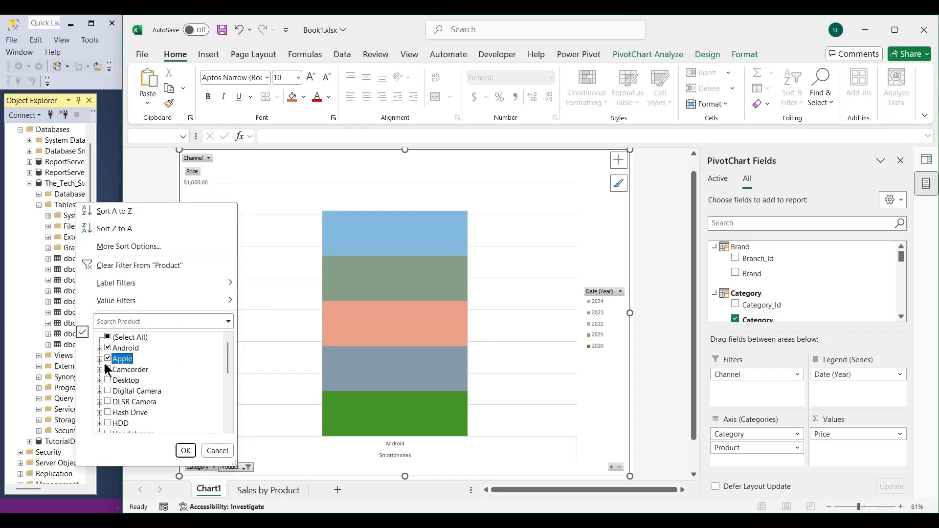
{"action": "left_click", "coordinate": [185, 450]}
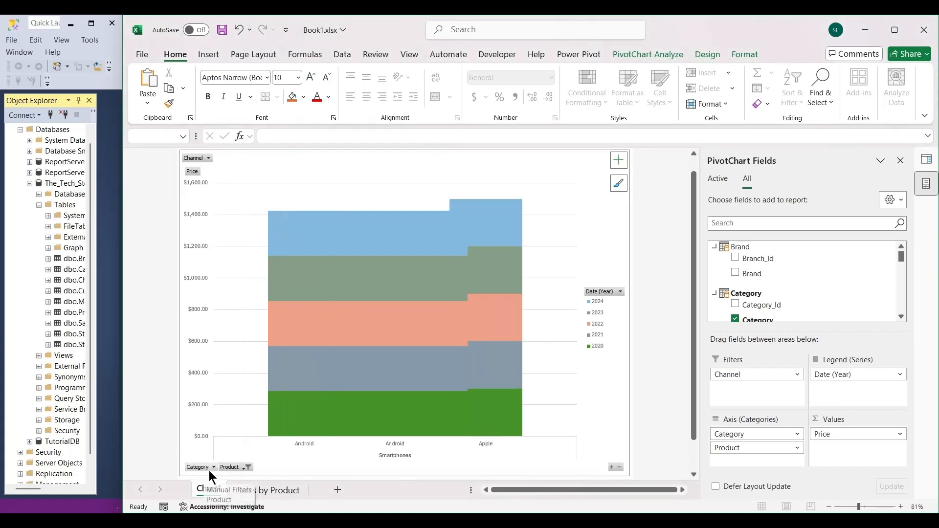
Reset the PivotChart's Product filter to include all products.
{"action": "left_click", "coordinate": [239, 467]}
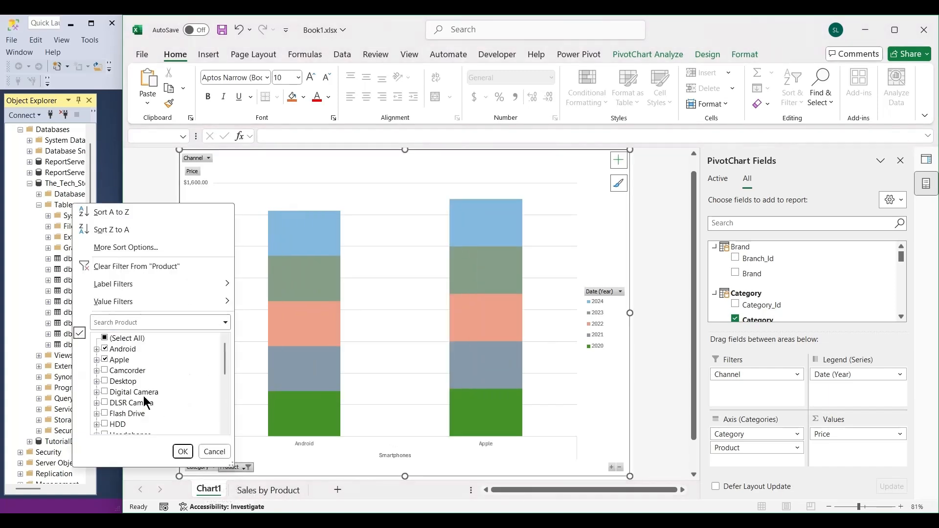
{"action": "left_click", "coordinate": [108, 359]}
{"action": "left_click", "coordinate": [106, 338]}
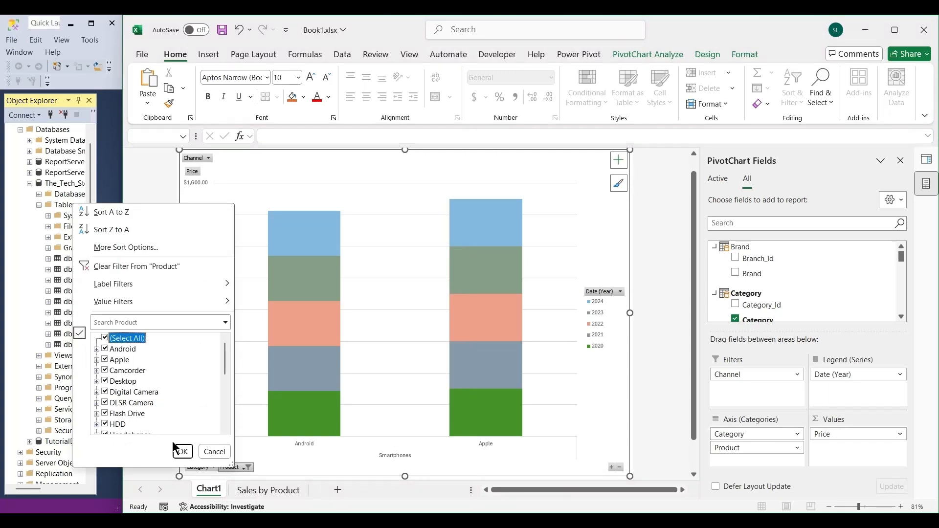
{"action": "left_click", "coordinate": [182, 450]}
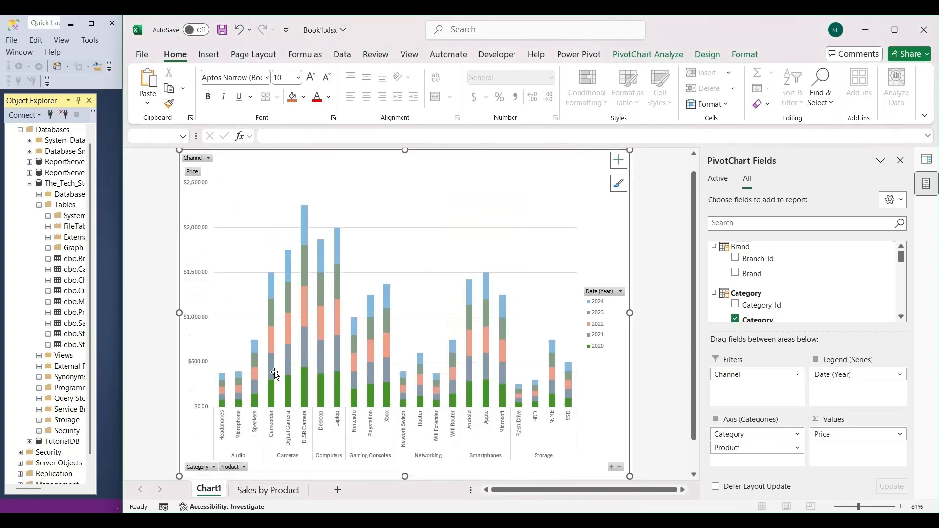
Filter the PivotChart's Category field to show only Computers.
{"action": "left_click", "coordinate": [213, 467]}
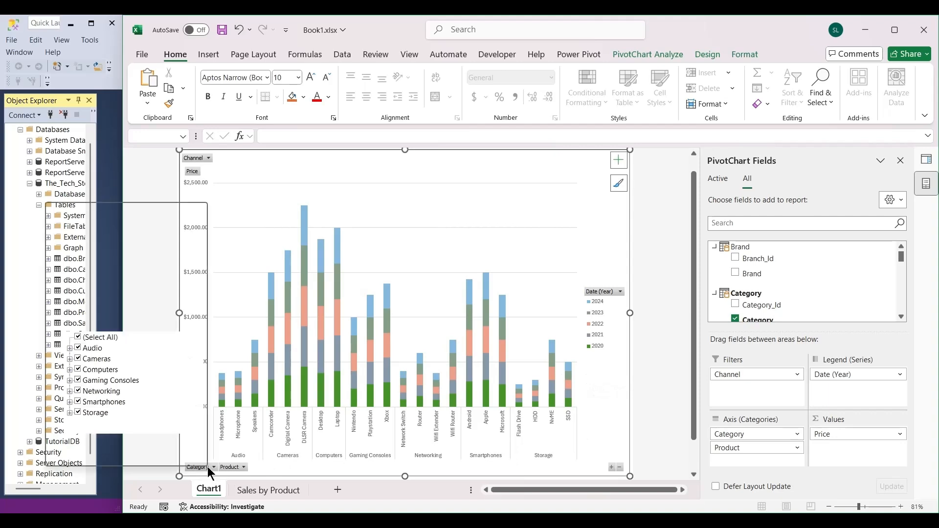
{"action": "left_click", "coordinate": [78, 337]}
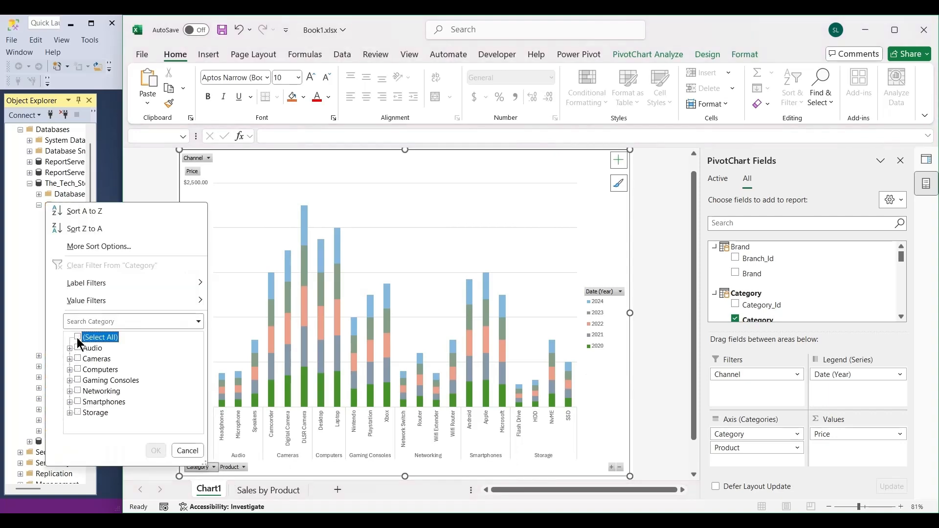
{"action": "left_click", "coordinate": [78, 370]}
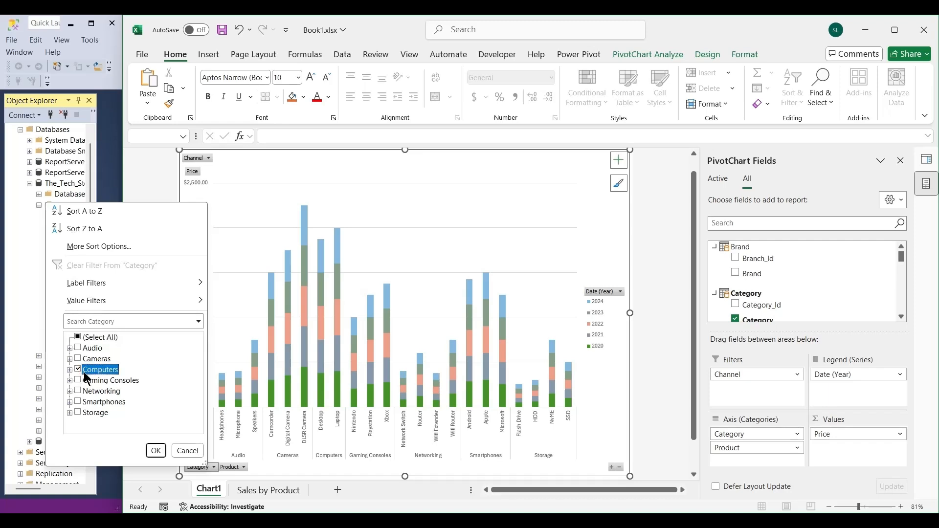
{"action": "left_click", "coordinate": [155, 451]}
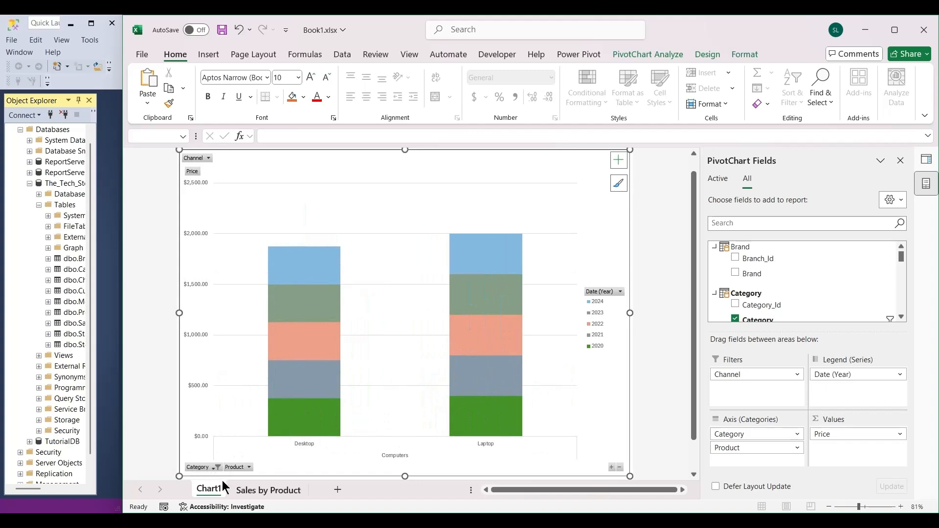
Reset the PivotChart's Category filter to include all categories and deselect the chart.
{"action": "left_click", "coordinate": [205, 466]}
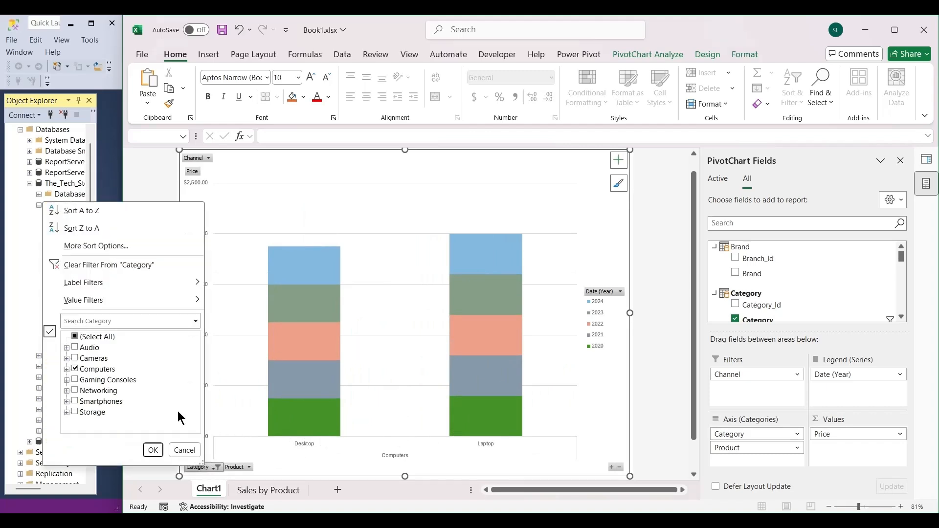
{"action": "left_click", "coordinate": [75, 337]}
{"action": "left_click", "coordinate": [153, 450]}
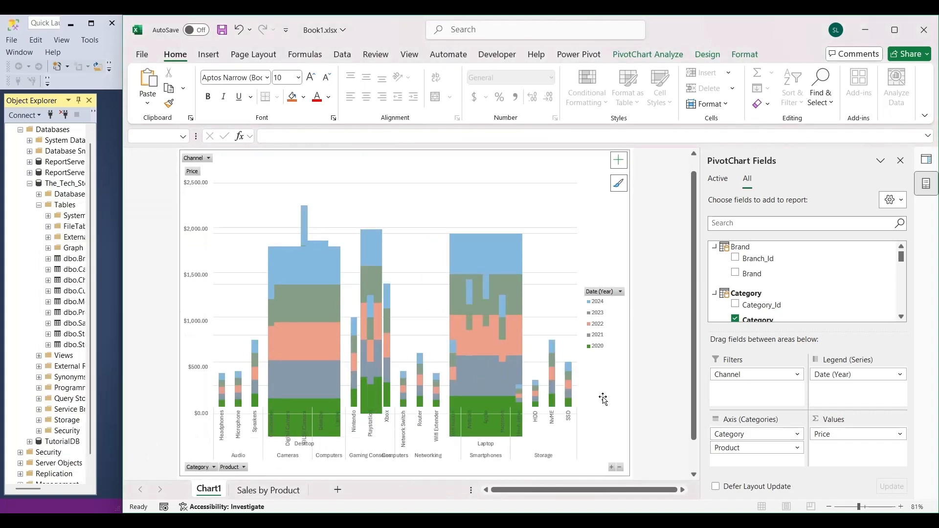
{"action": "left_click", "coordinate": [647, 380]}
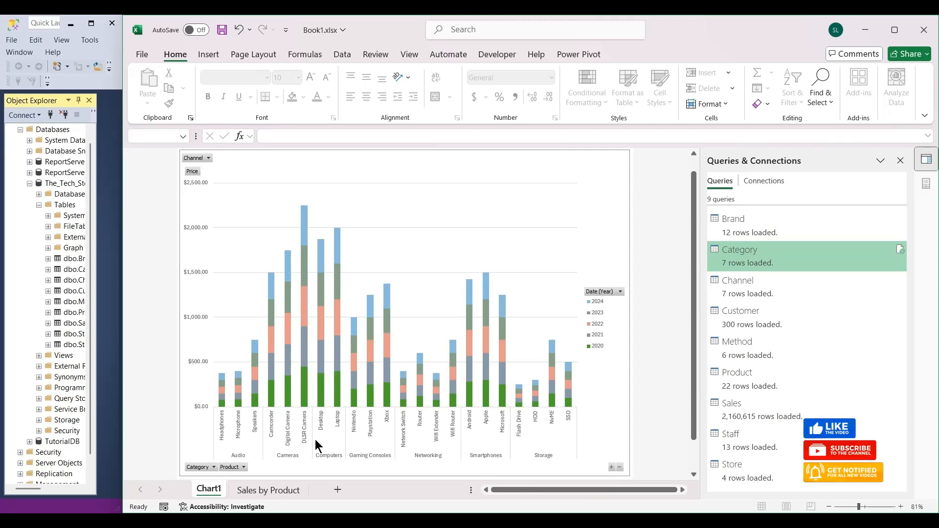
Compare the Sales by Product sheet's PivotChart with the one on Chart1, nudging the former slightly up, and return to Sales by Product.
{"action": "left_click", "coordinate": [261, 490]}
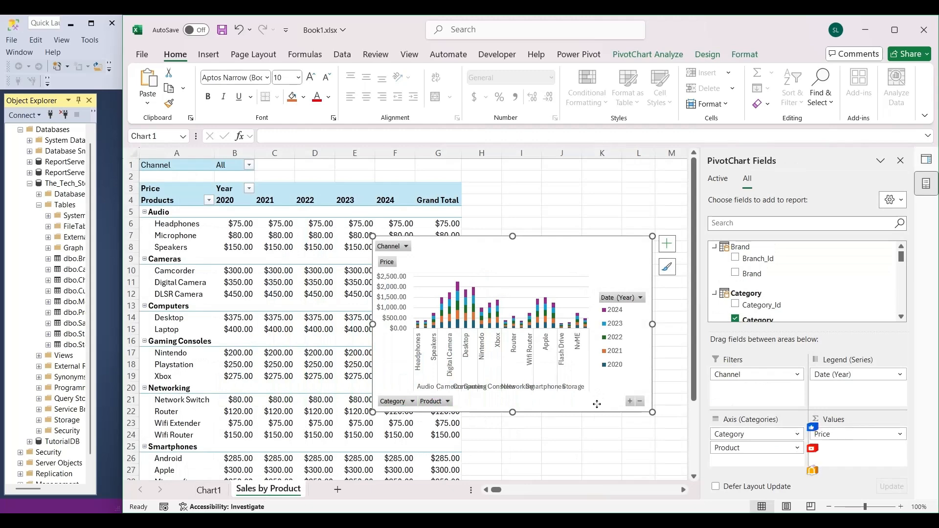
{"action": "mouse_move", "coordinate": [612, 402]}
{"action": "left_mouse_down"}
{"action": "mouse_move", "coordinate": [625, 383]}
{"action": "mouse_move", "coordinate": [611, 400]}
{"action": "left_mouse_up"}
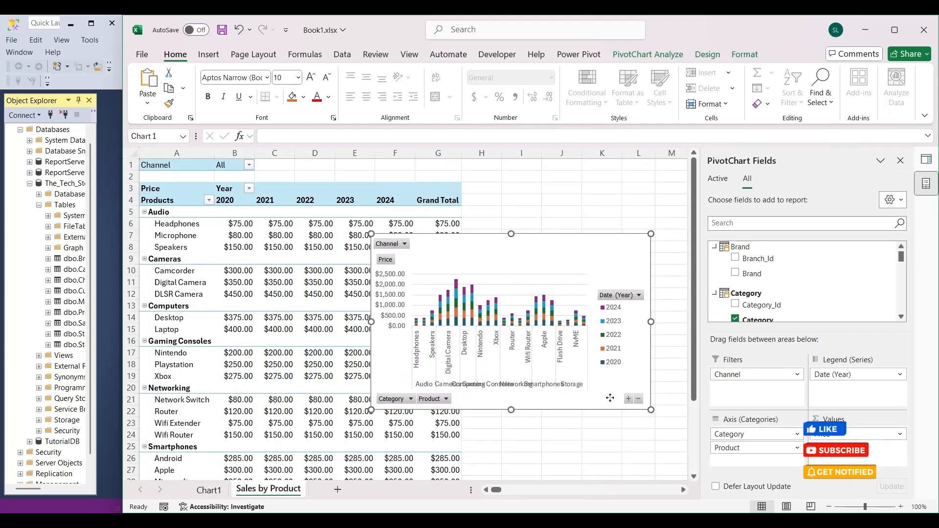
{"action": "left_click", "coordinate": [213, 493]}
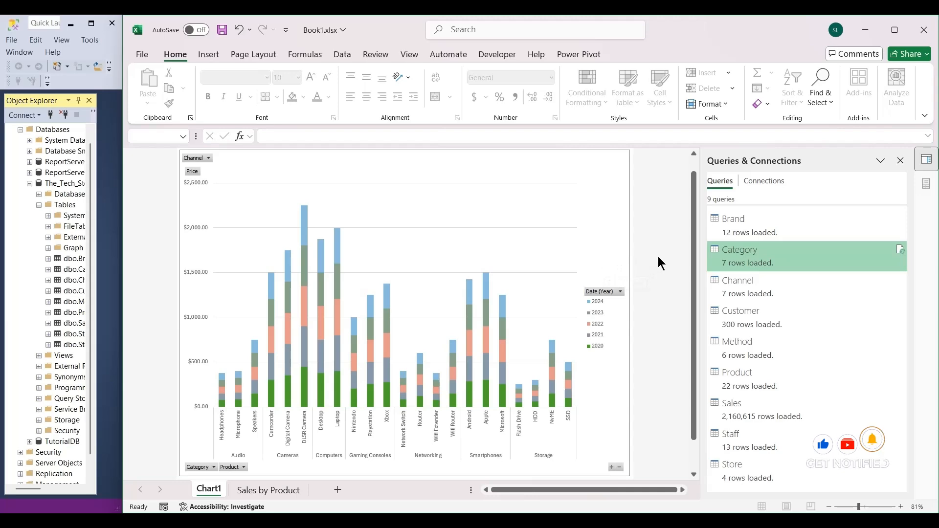
{"action": "left_click", "coordinate": [270, 489]}
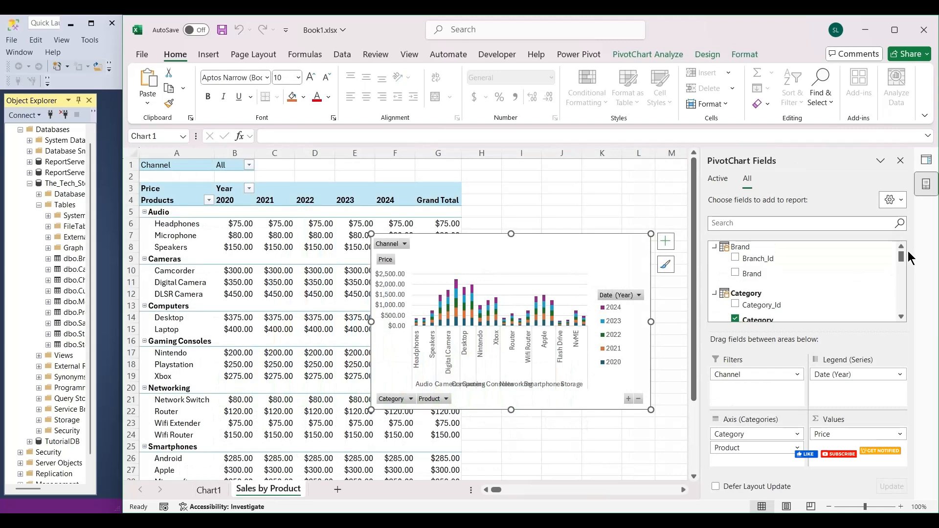
Look through the PivotChart's available fields, from the Sales table fields down to the Staff and Store tables.
{"action": "left_click_drag", "start_coordinate": [904, 260], "coordinate": [903, 314]}
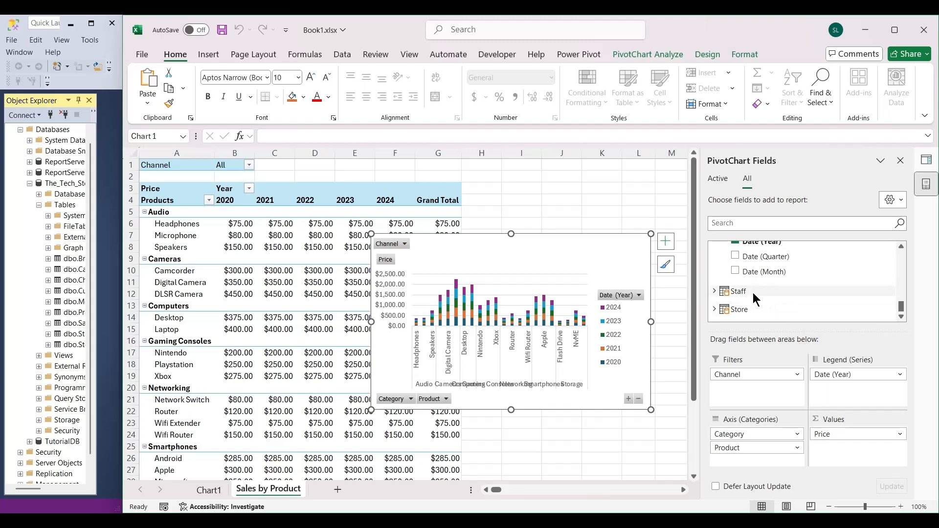
{"action": "scroll", "coordinate": [792, 309], "scroll_direction": "up", "scroll_amount": 3}
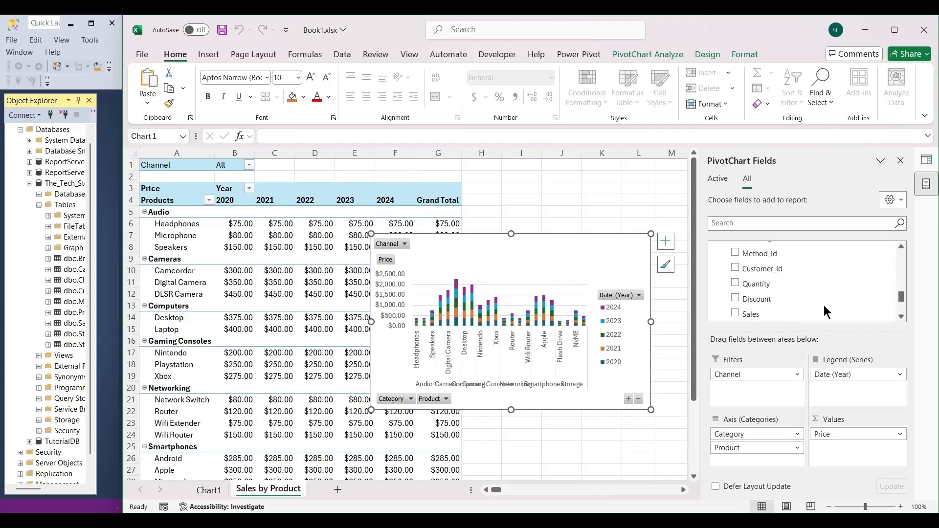
{"action": "scroll", "coordinate": [783, 304], "scroll_direction": "down", "scroll_amount": 3}
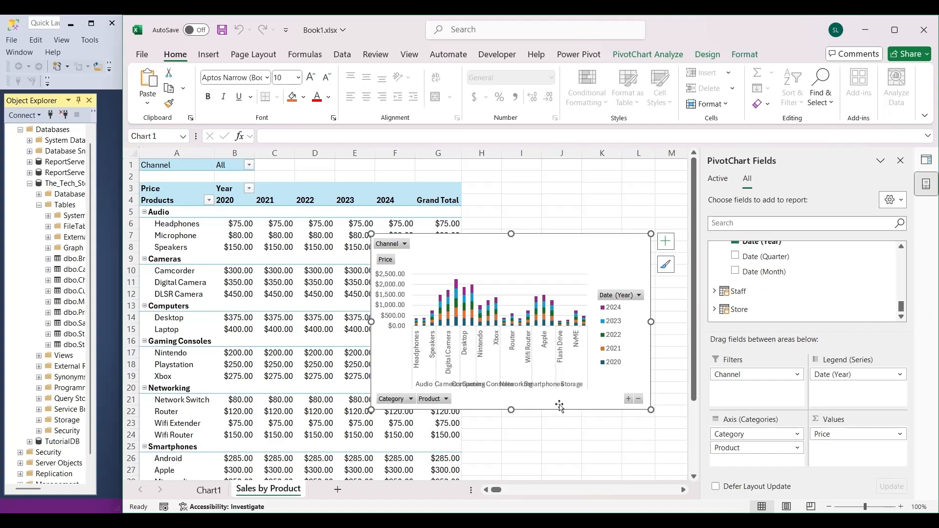
Move the PivotChart on the Sales by Product sheet slightly up and right so its upper-left corner sits around cell F5.
{"action": "left_click_drag", "start_coordinate": [560, 406], "coordinate": [563, 391]}
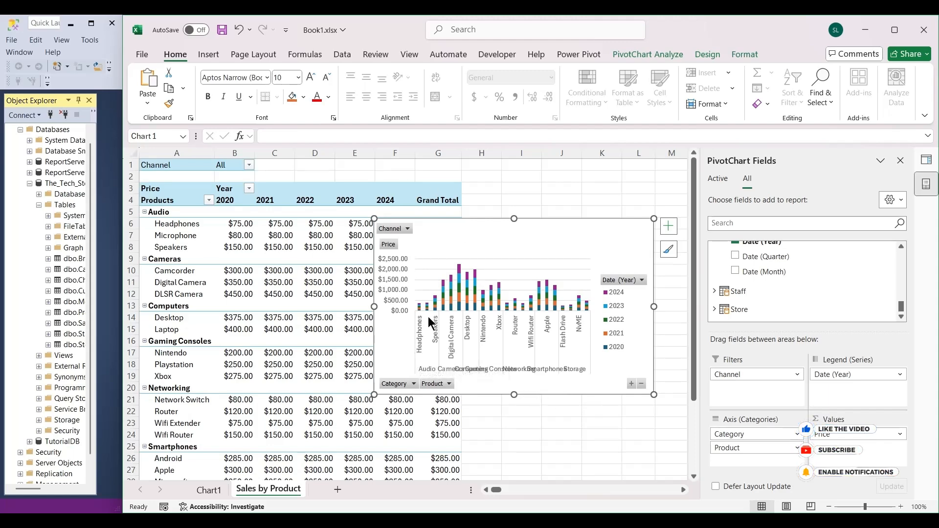
{"action": "left_click_drag", "start_coordinate": [427, 316], "coordinate": [446, 313]}
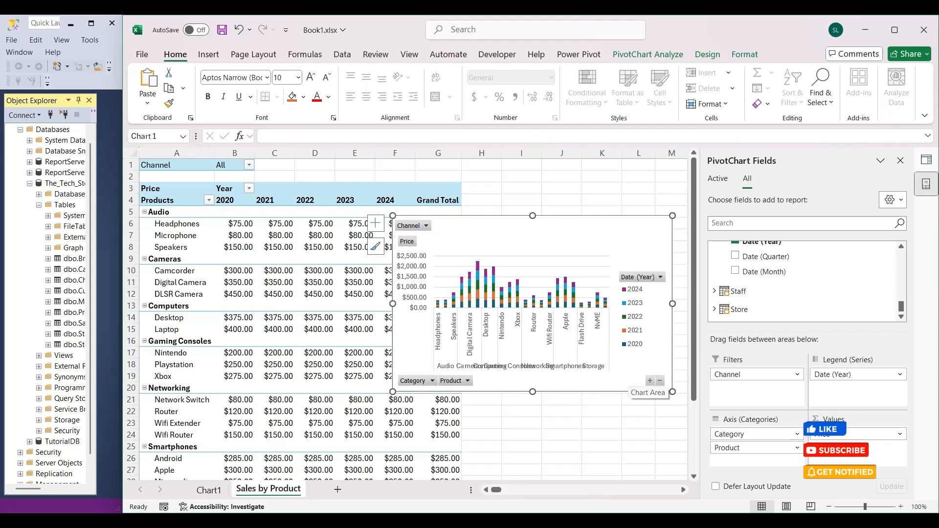